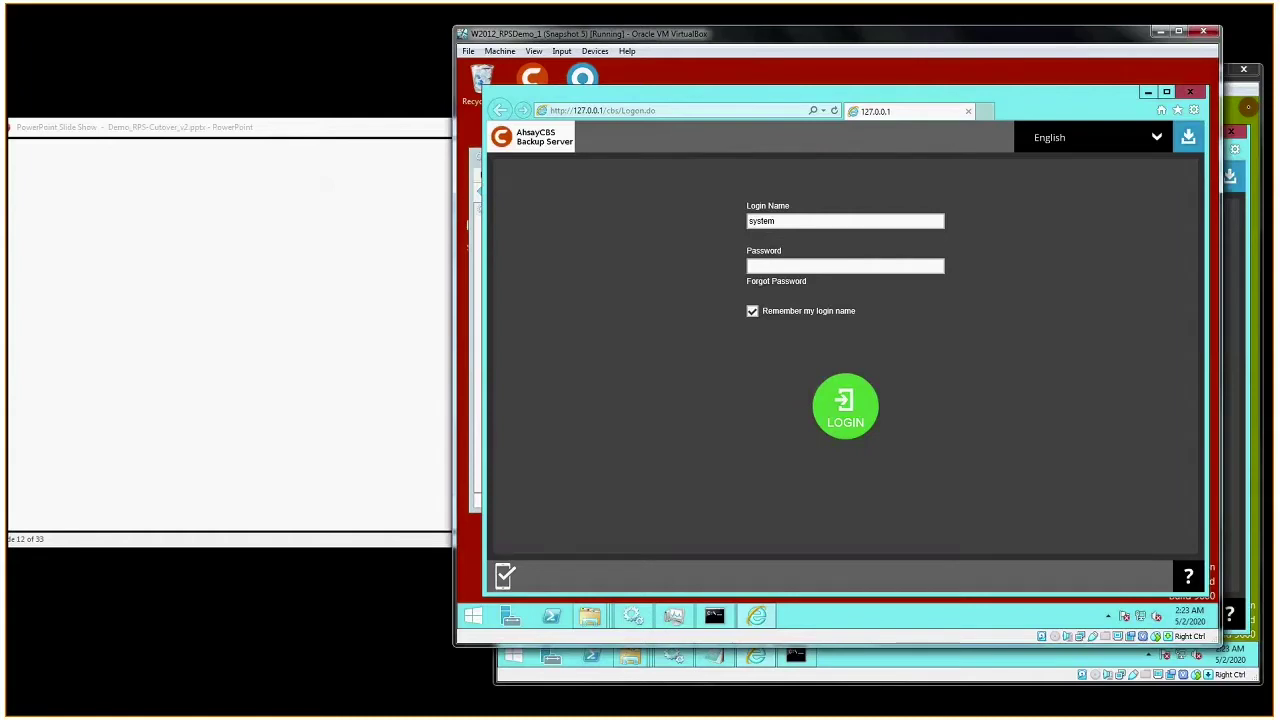
- On the Demo_2 machine, load replication.ahsay.demo in a new tab beside 127.0.0.1, then add a blank tab
{"action": "left_click", "coordinate": [1248, 107]}
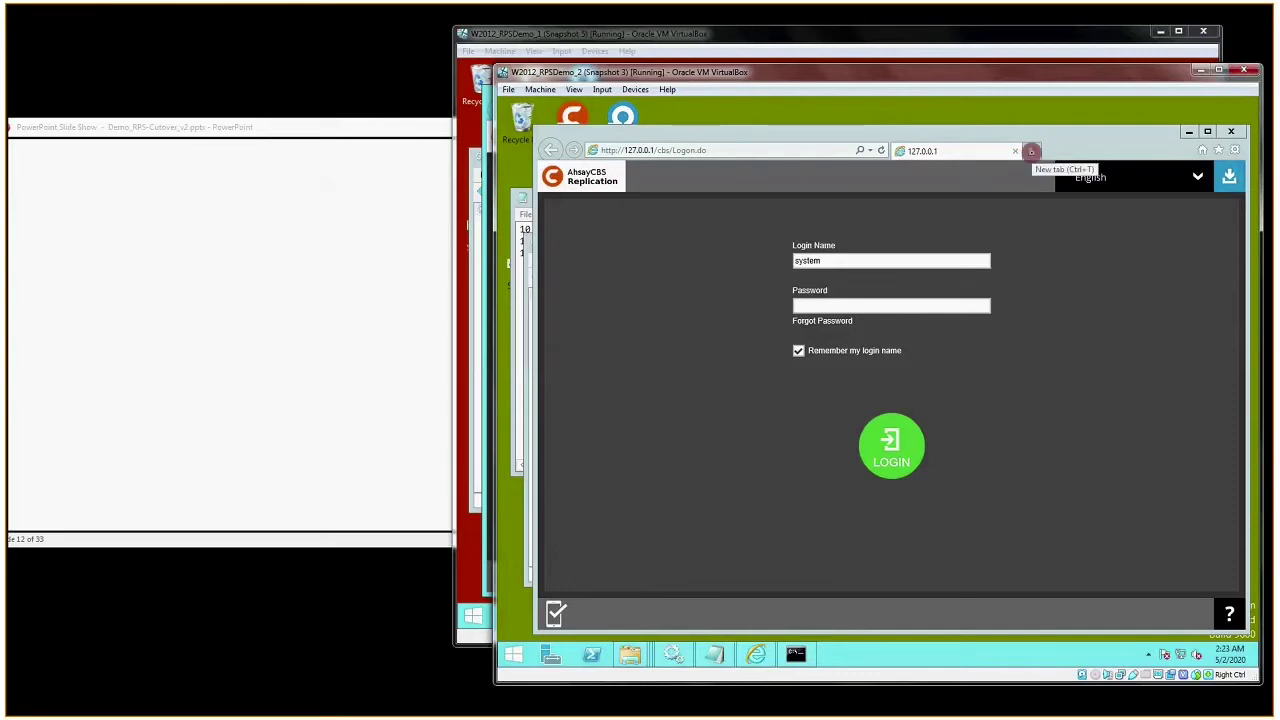
{"action": "left_click", "coordinate": [1031, 151]}
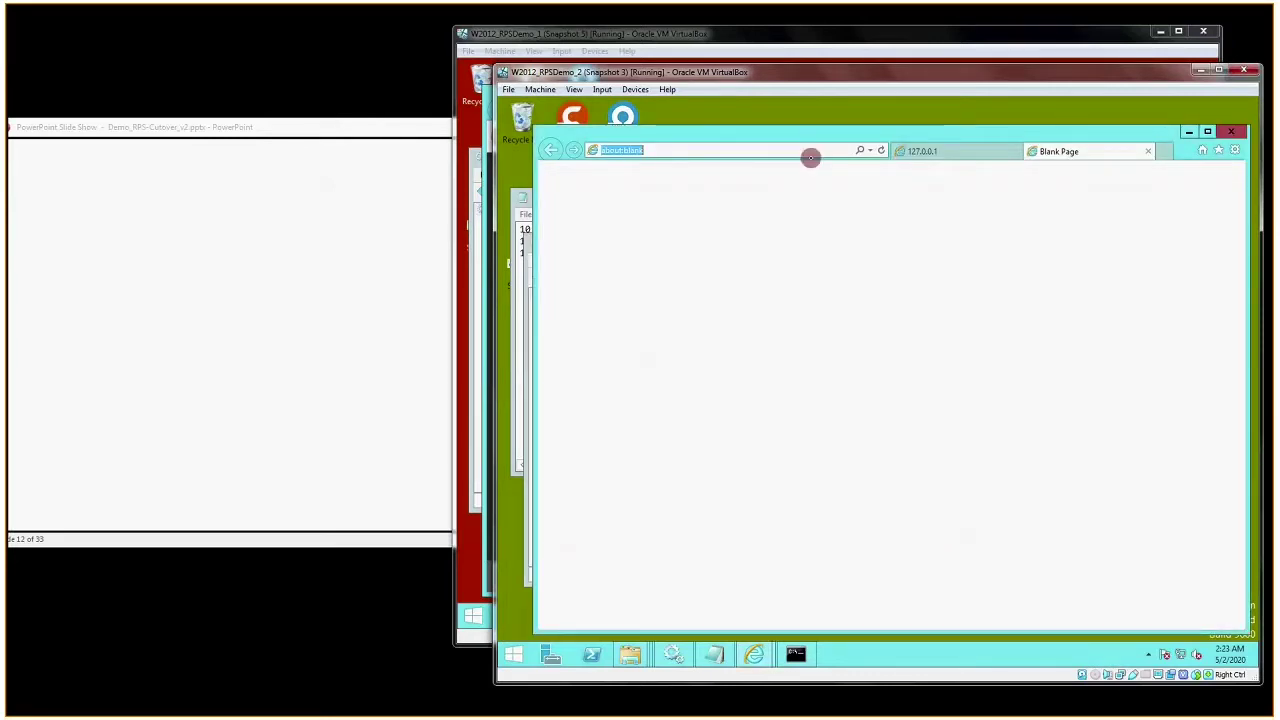
{"action": "type", "text": "replication.a"}
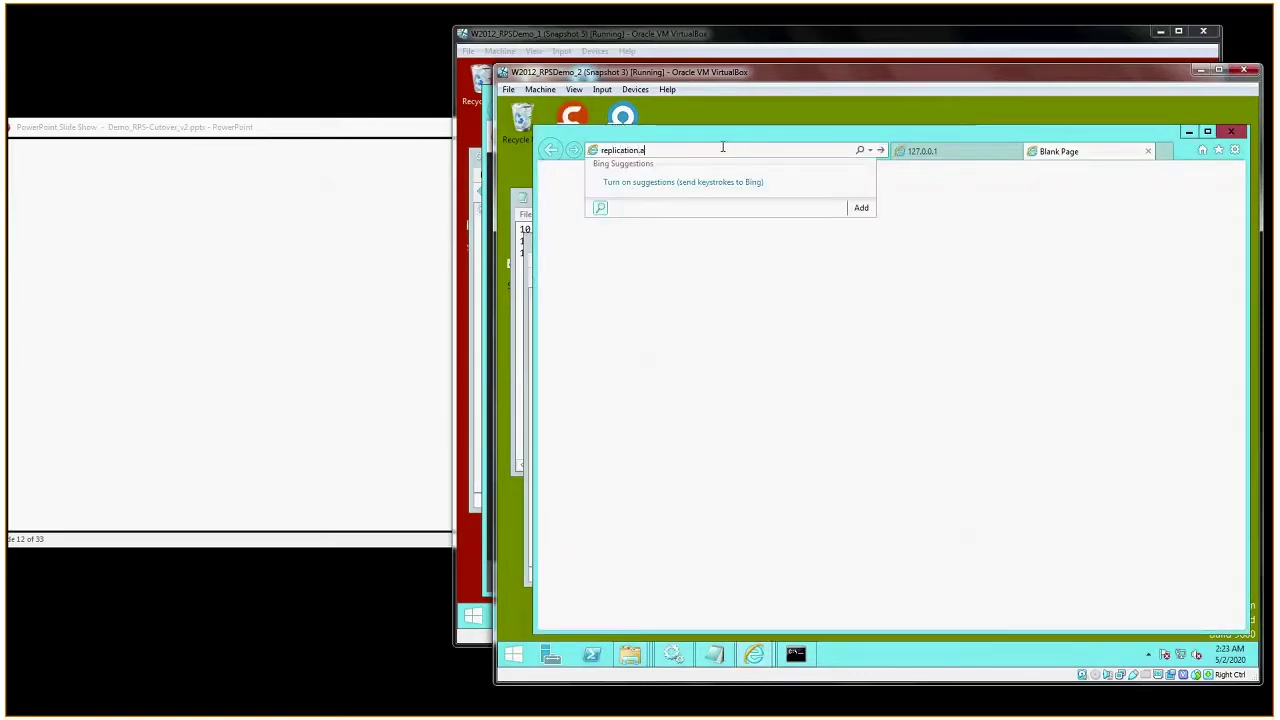
{"action": "type", "text": "hsay.demo"}
{"action": "key", "text": "Return"}
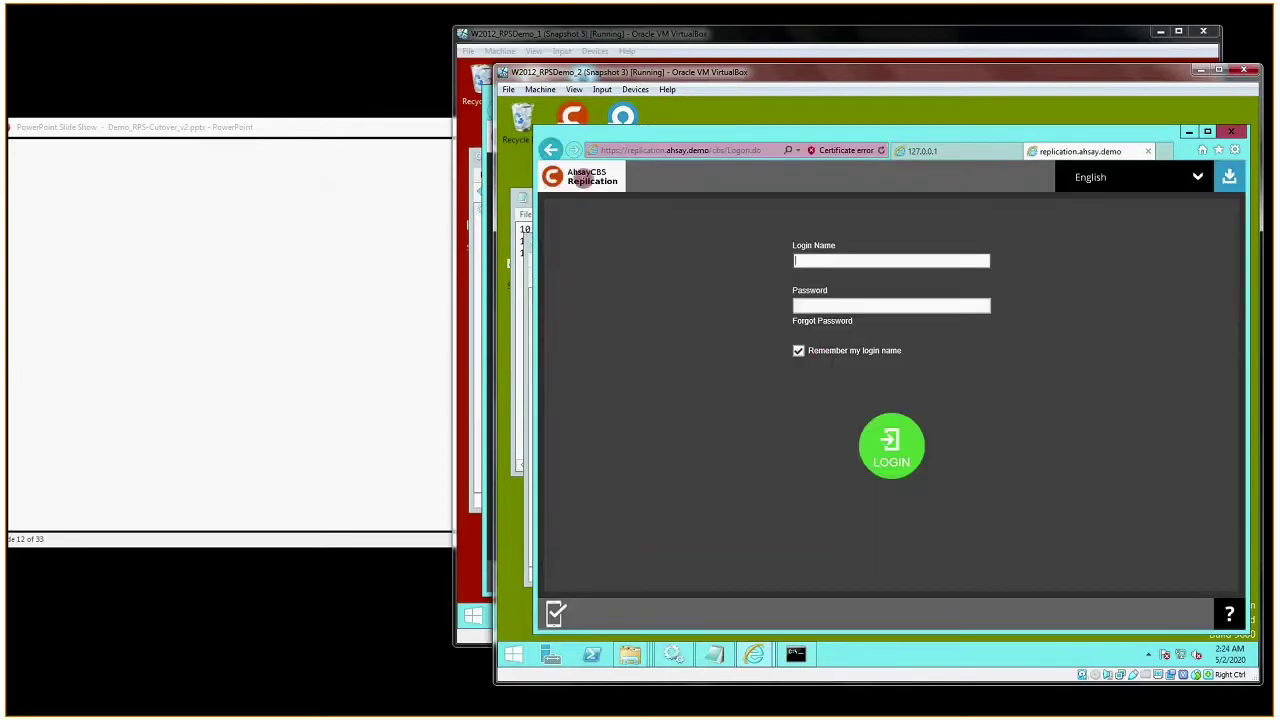
{"action": "left_click", "coordinate": [922, 151]}
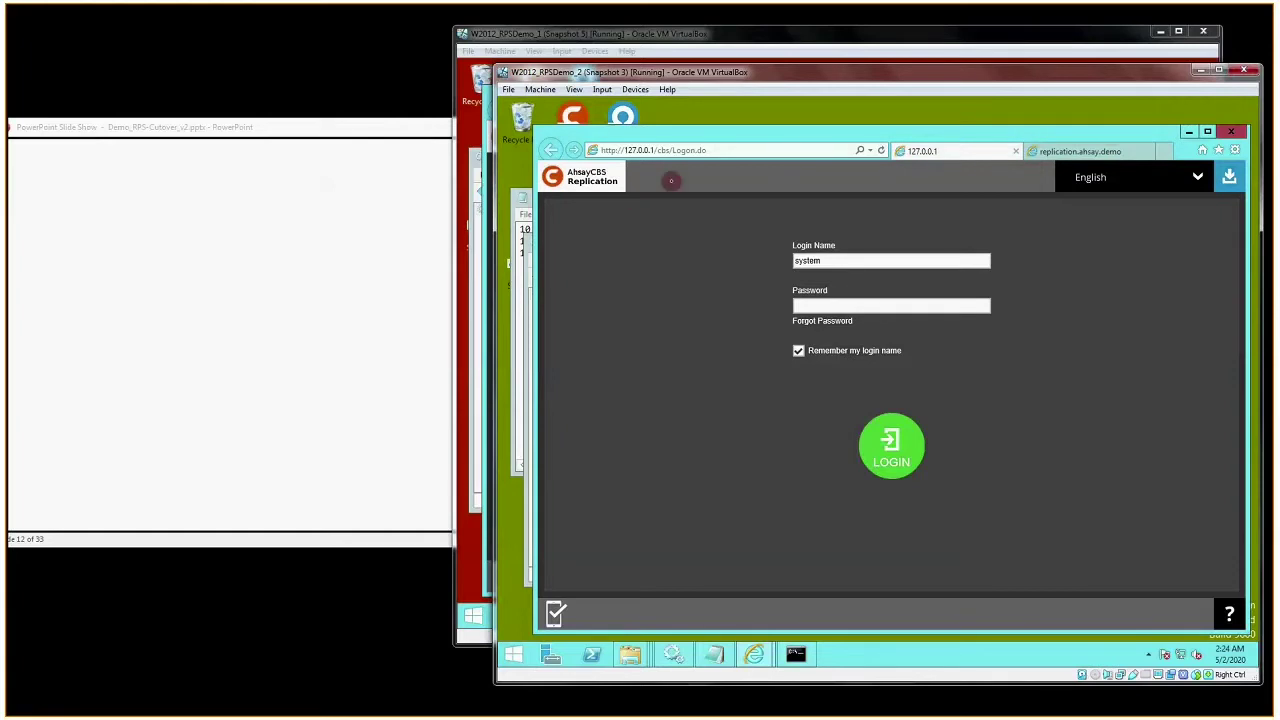
{"action": "left_click", "coordinate": [1080, 151]}
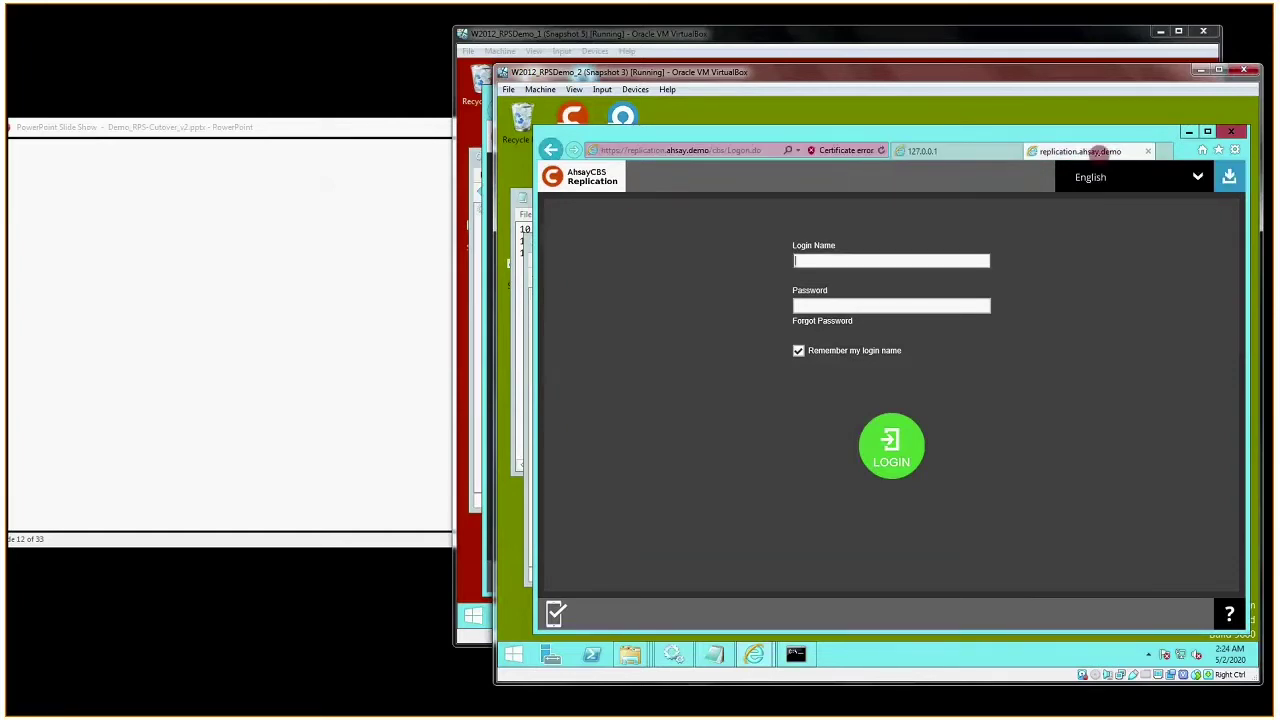
{"action": "left_click", "coordinate": [1164, 151]}
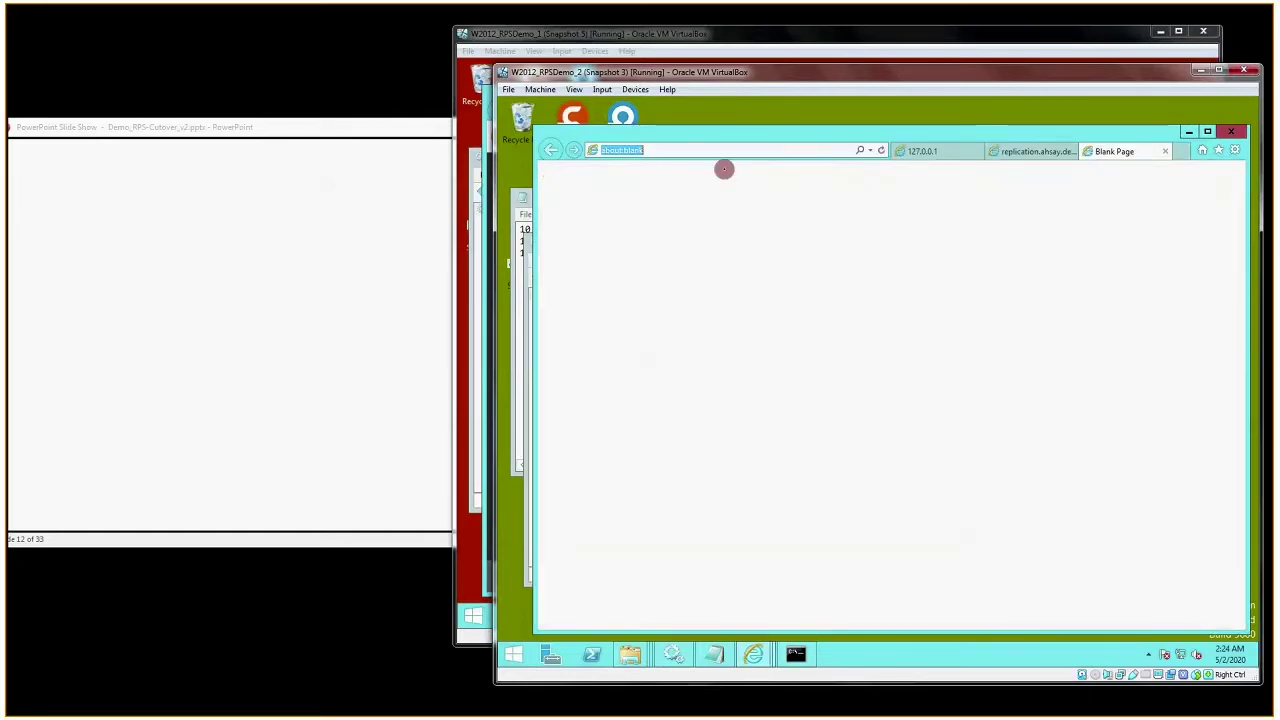
- Load the AhsayCBS Backup Server login page at backup.ahsay.demo from the address suggestion
{"action": "type", "text": "bac"}
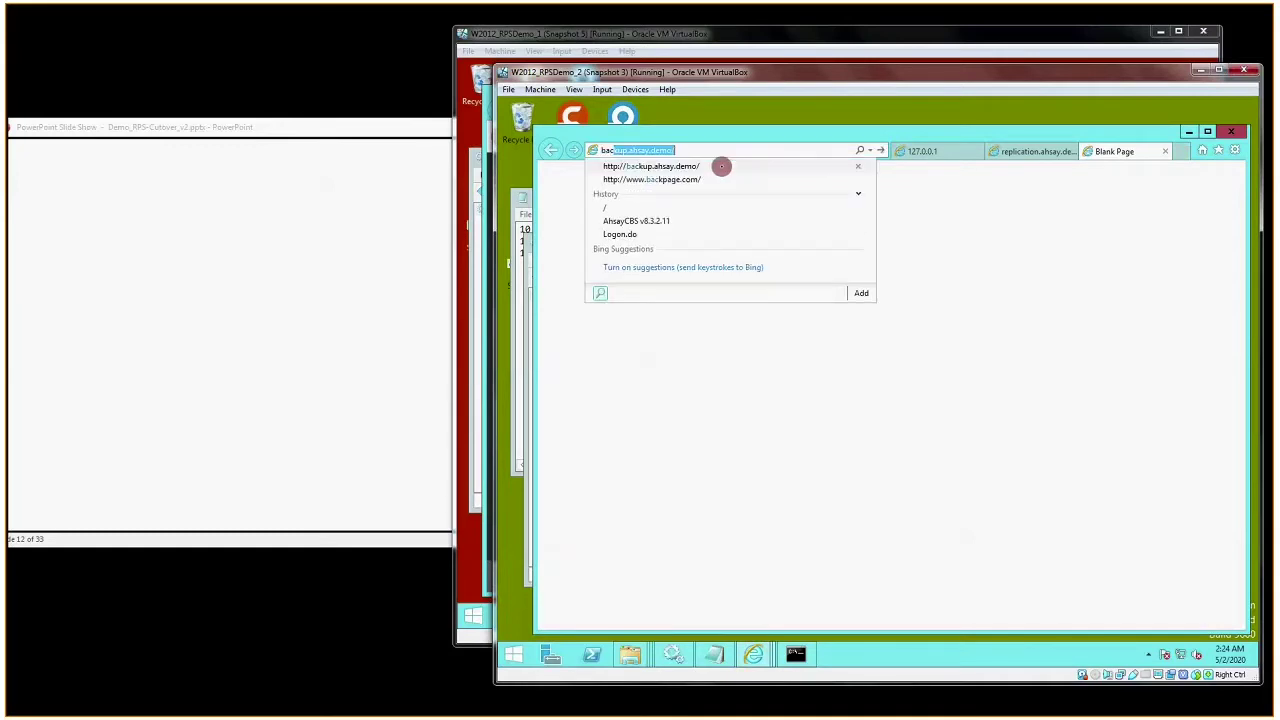
{"action": "type", "text": "kup.ahsay.demo/"}
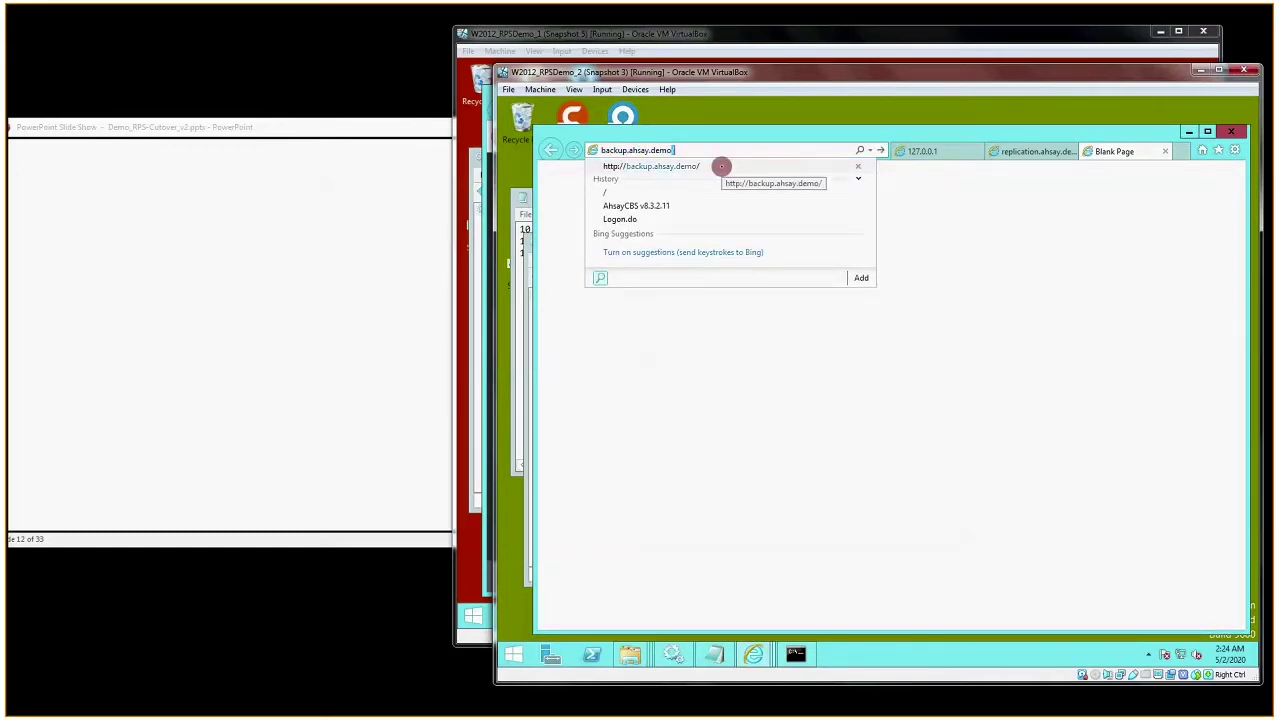
{"action": "left_click", "coordinate": [721, 166]}
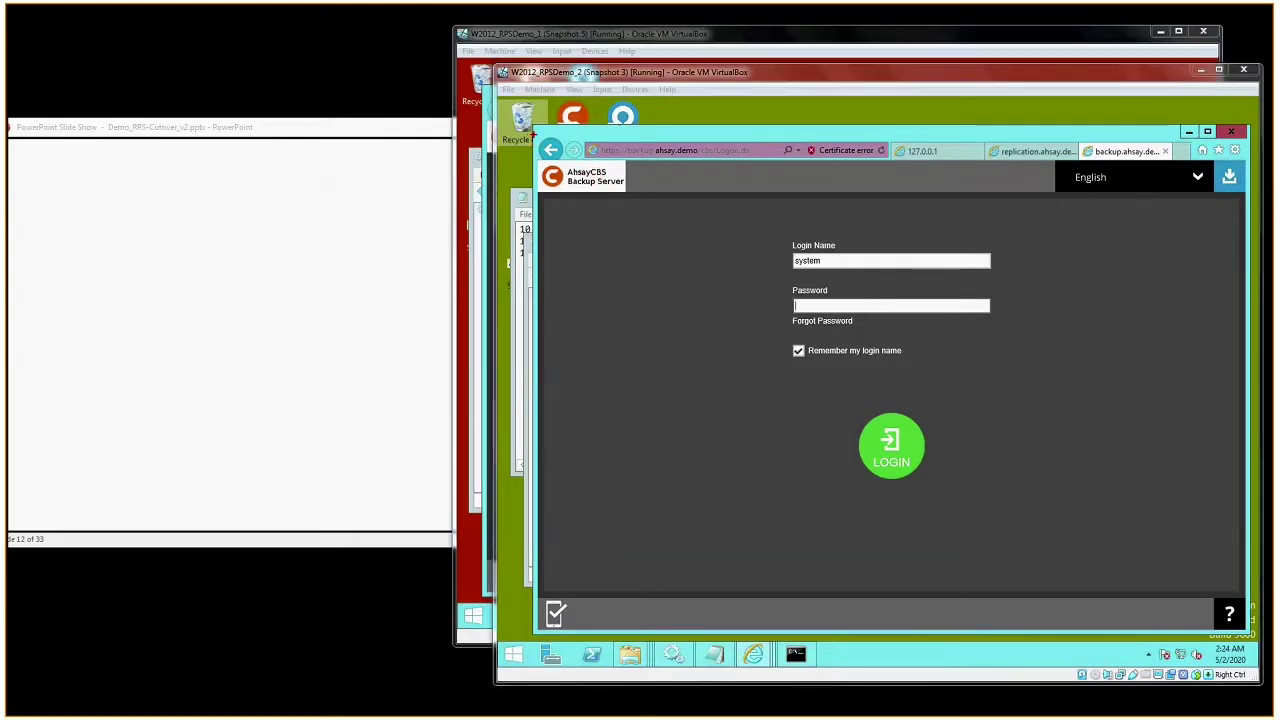
{"action": "mouse_move", "coordinate": [534, 135]}
{"action": "left_mouse_down"}
{"action": "mouse_move", "coordinate": [663, 195]}
{"action": "mouse_move", "coordinate": [757, 198]}
{"action": "left_mouse_up"}
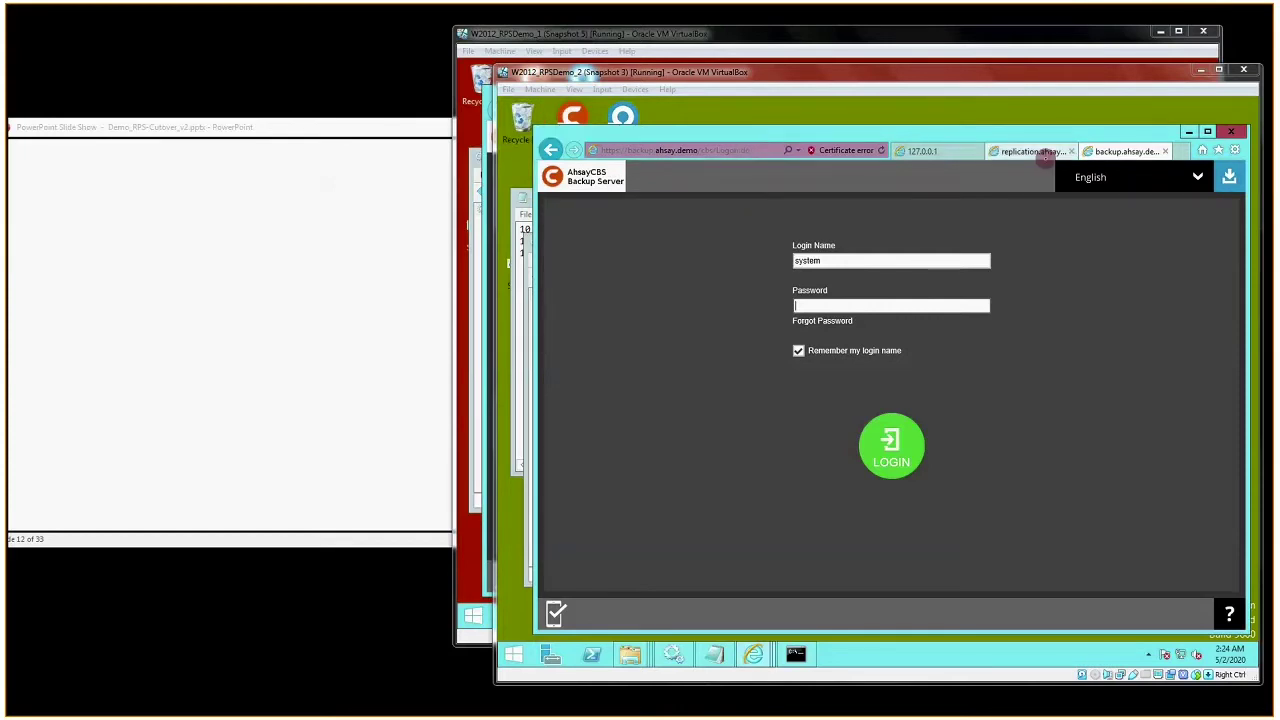
- Close the backup.ahsay.demo and replication.ahsay.demo tabs, keeping only the 127.0.0.1 Replication login
{"action": "left_click", "coordinate": [1025, 151]}
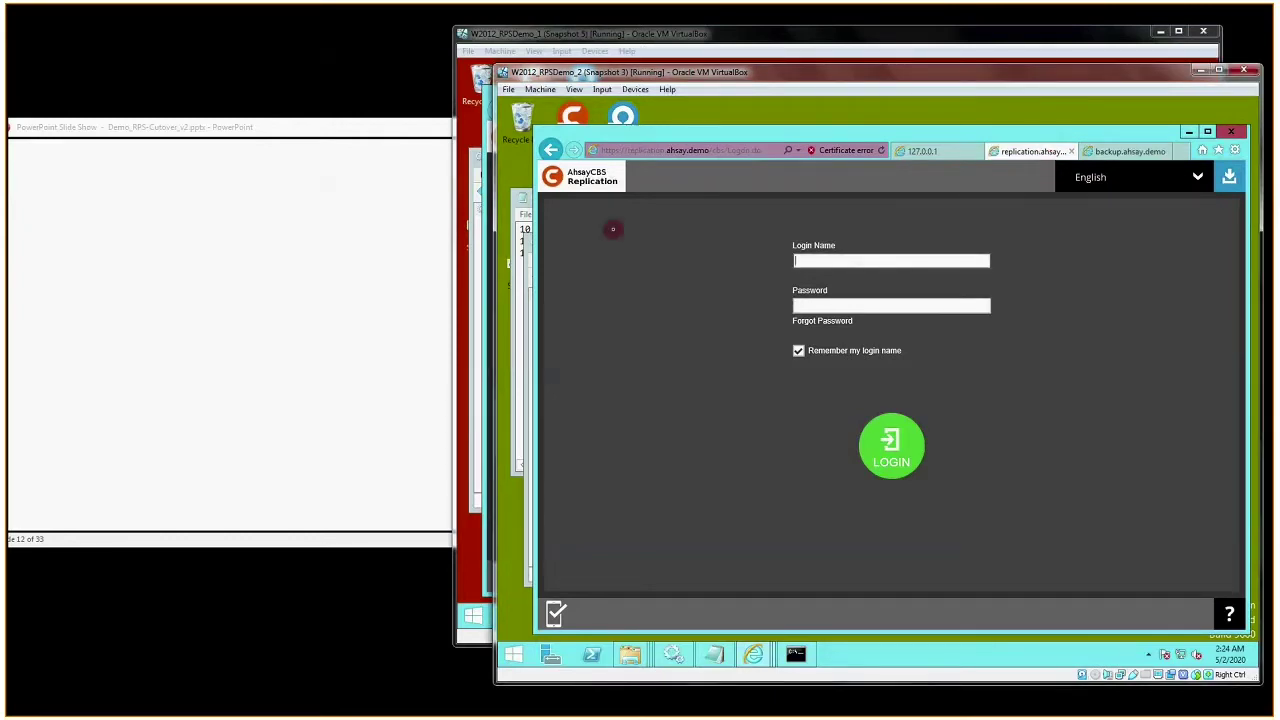
{"action": "key", "text": "ctrl+2"}
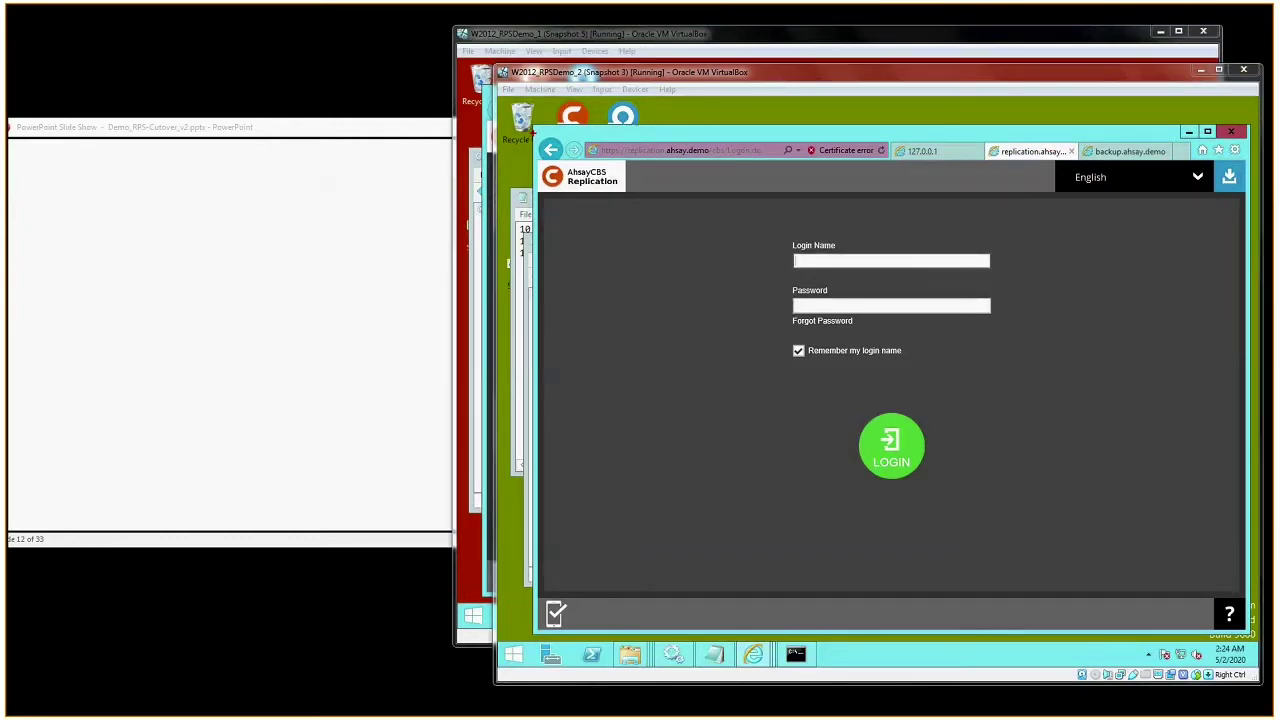
{"action": "left_click_drag", "start_coordinate": [533, 133], "coordinate": [715, 202]}
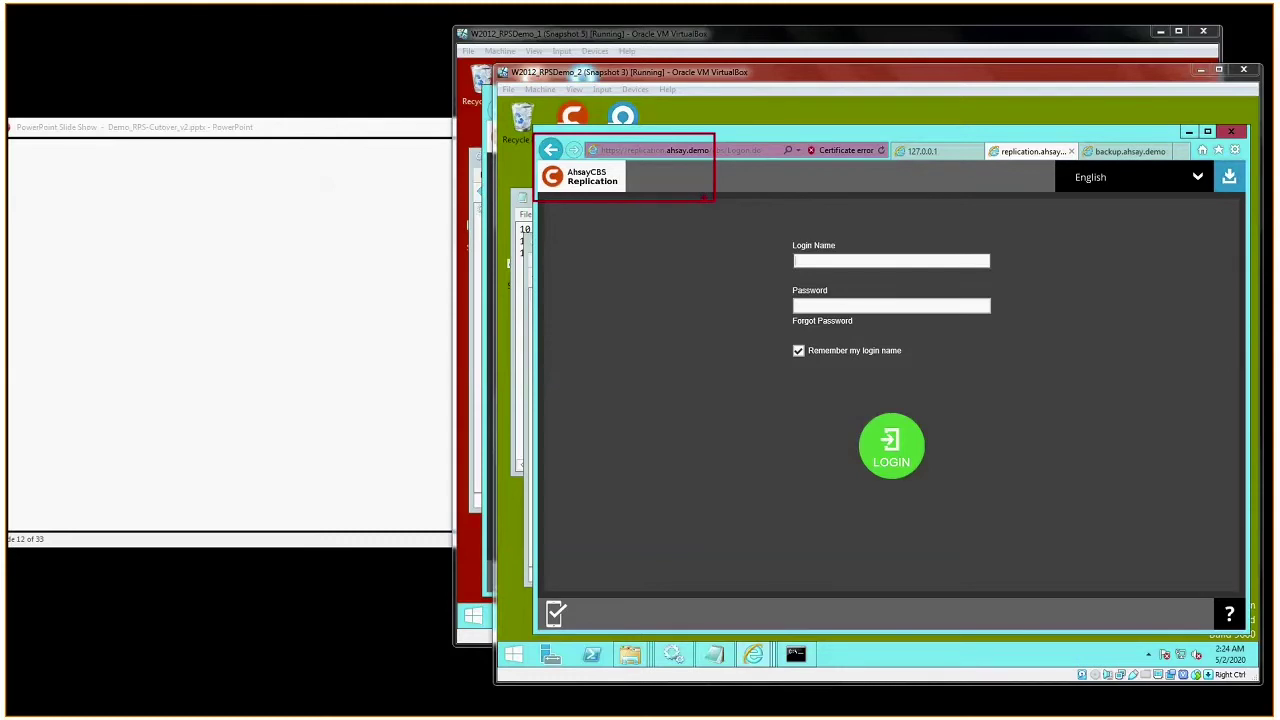
{"action": "left_click", "coordinate": [331, 77]}
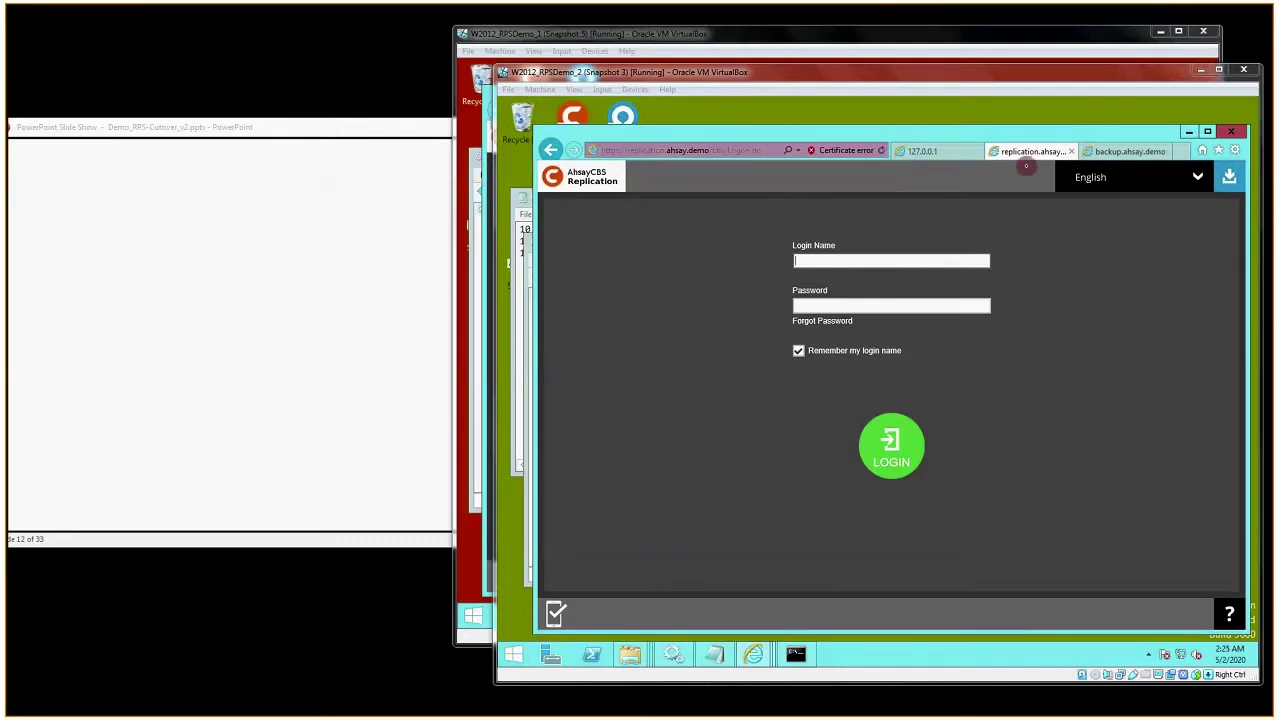
{"action": "left_click", "coordinate": [1120, 152]}
{"action": "left_click", "coordinate": [1165, 151]}
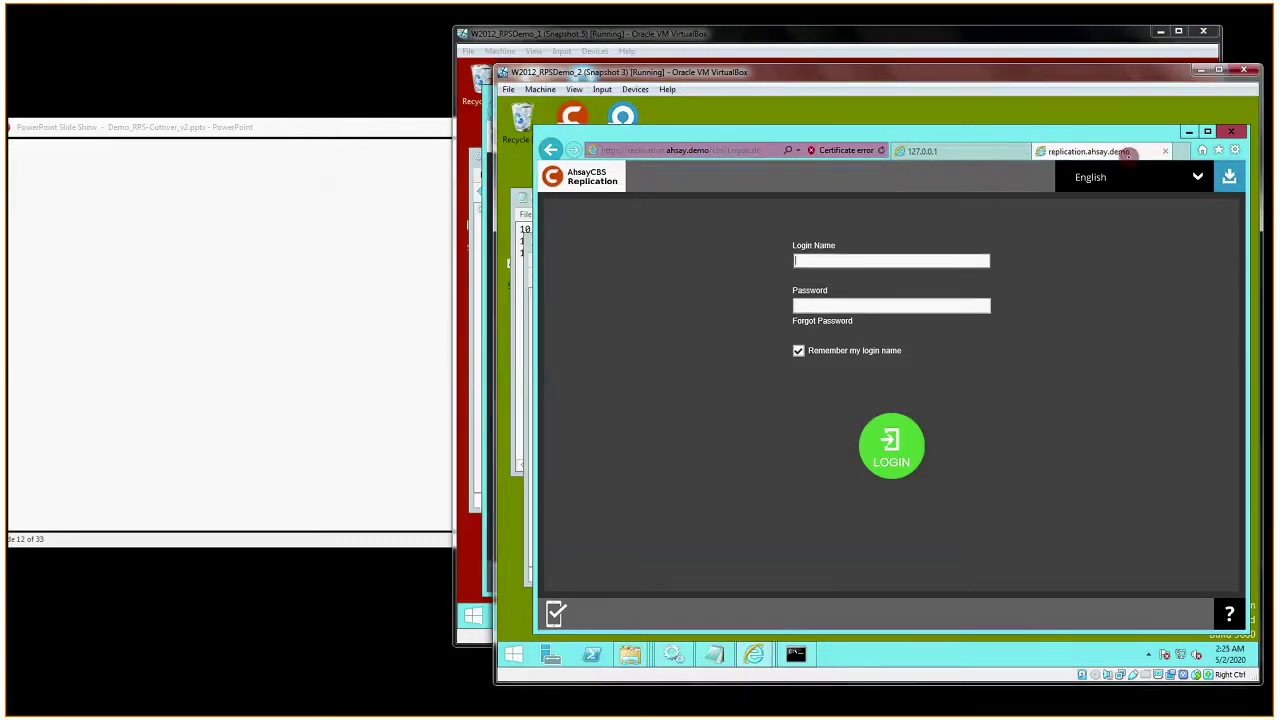
{"action": "left_click", "coordinate": [1165, 151]}
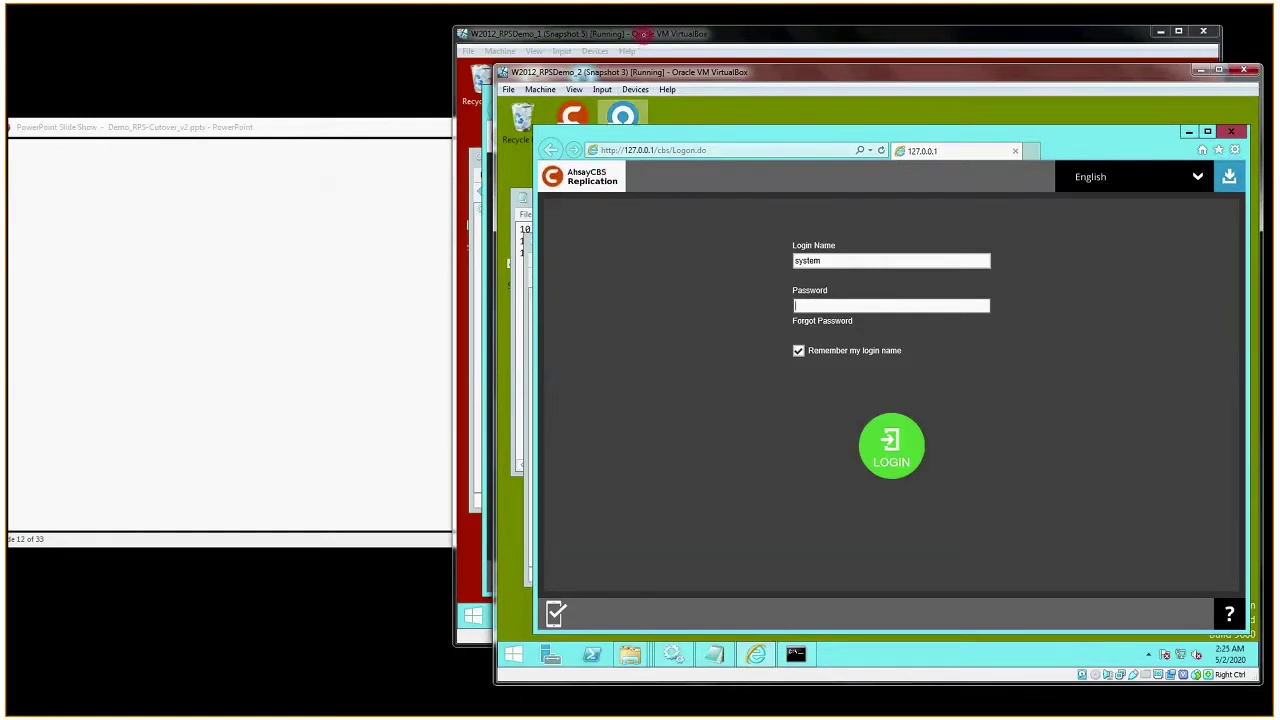
- On the first server, stop the Ahsay Cloud Backup Suite service in Services and minimize that VM
{"action": "left_click", "coordinate": [645, 34]}
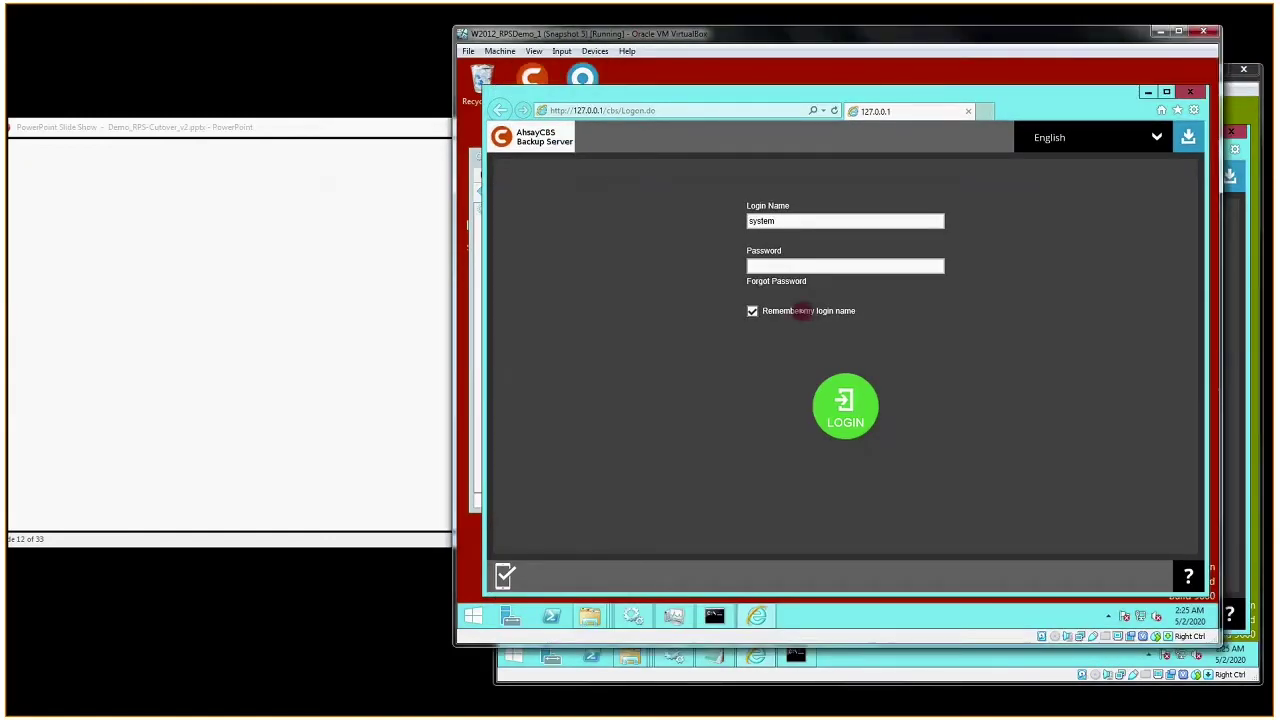
{"action": "left_click", "coordinate": [470, 254]}
{"action": "left_click", "coordinate": [640, 191]}
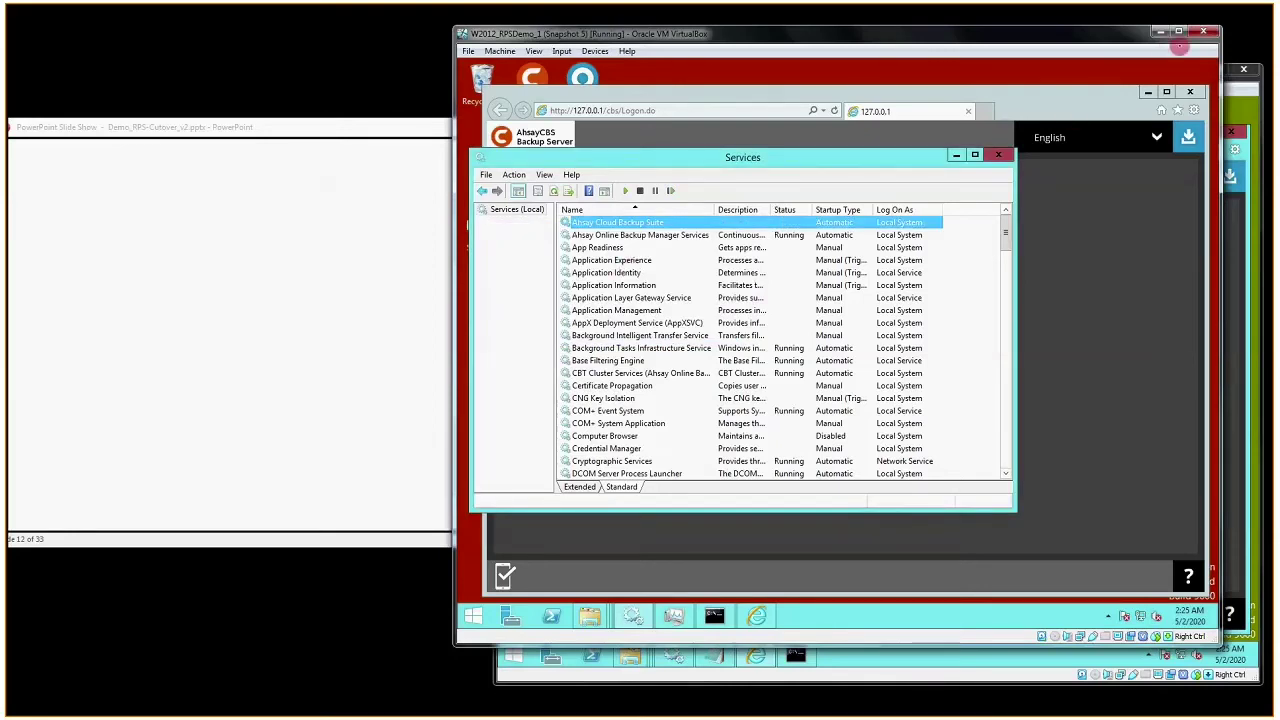
{"action": "left_click", "coordinate": [1162, 34]}
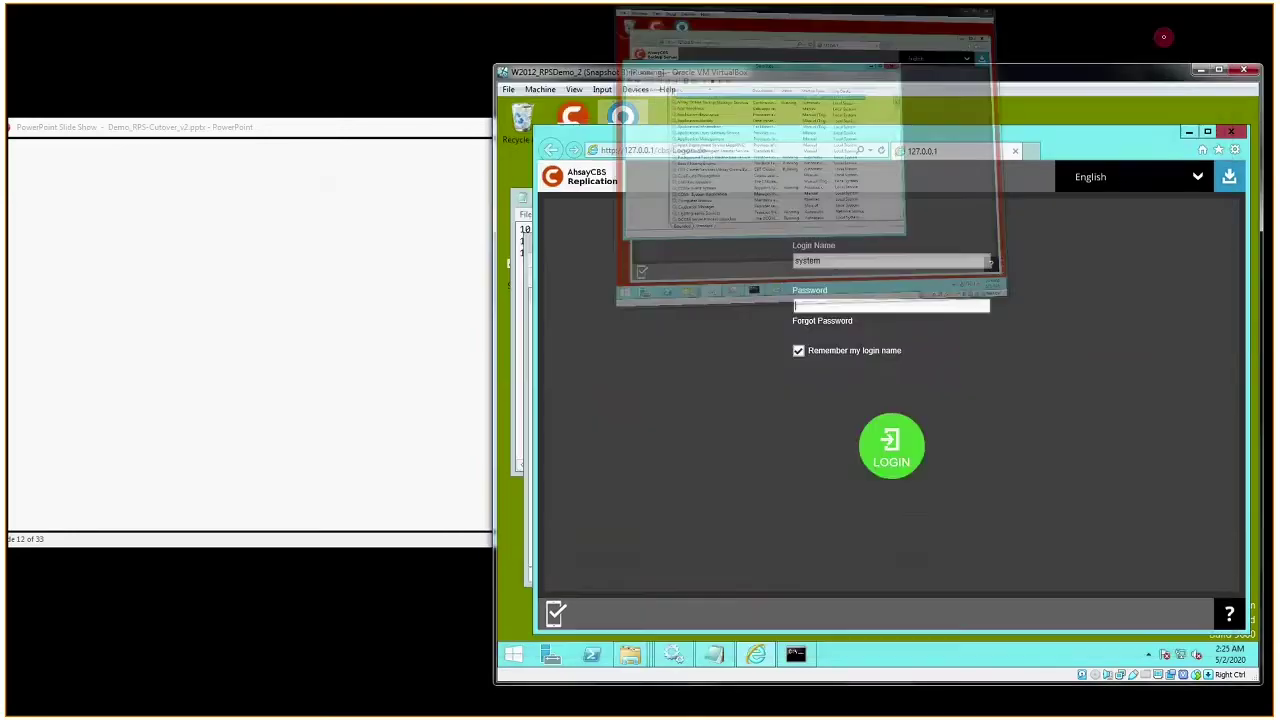
- Confirm backup.ahsay.demo now shows 'This page can't be displayed', then return to the 127.0.0.1 tab
{"action": "left_click", "coordinate": [1030, 151]}
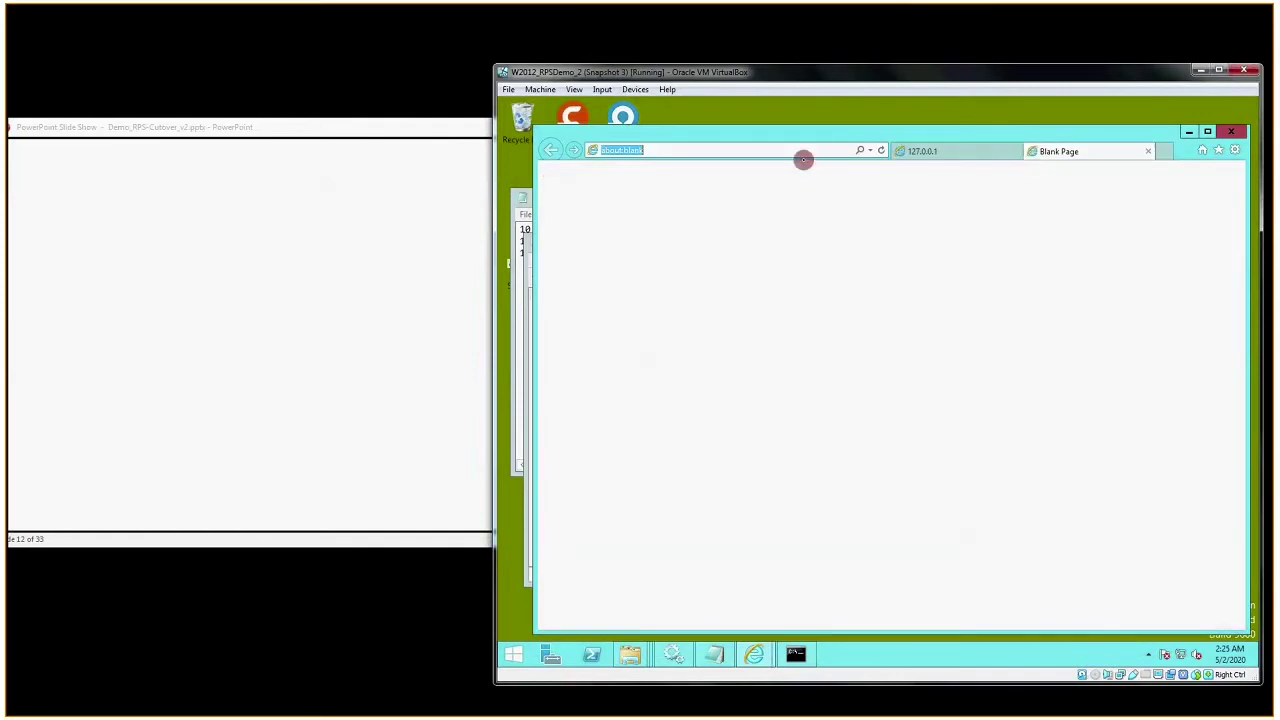
{"action": "type", "text": "backup.ahsay.demo/"}
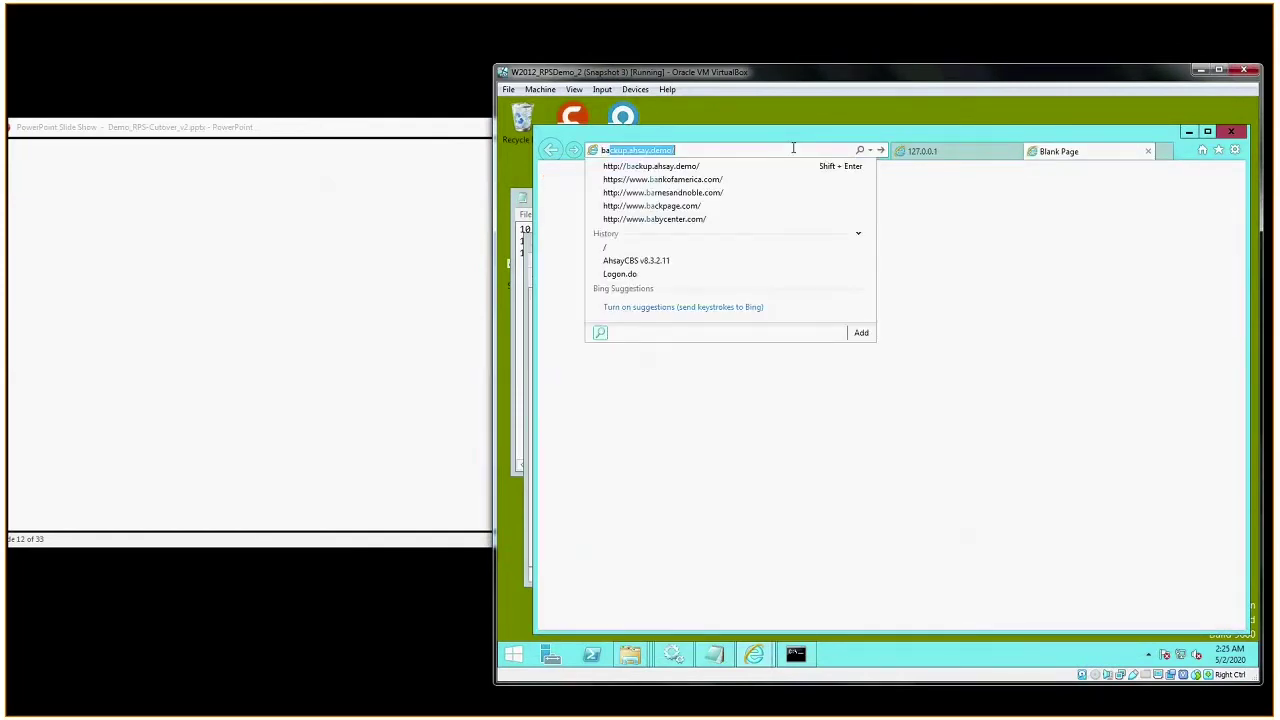
{"action": "left_click", "coordinate": [677, 167]}
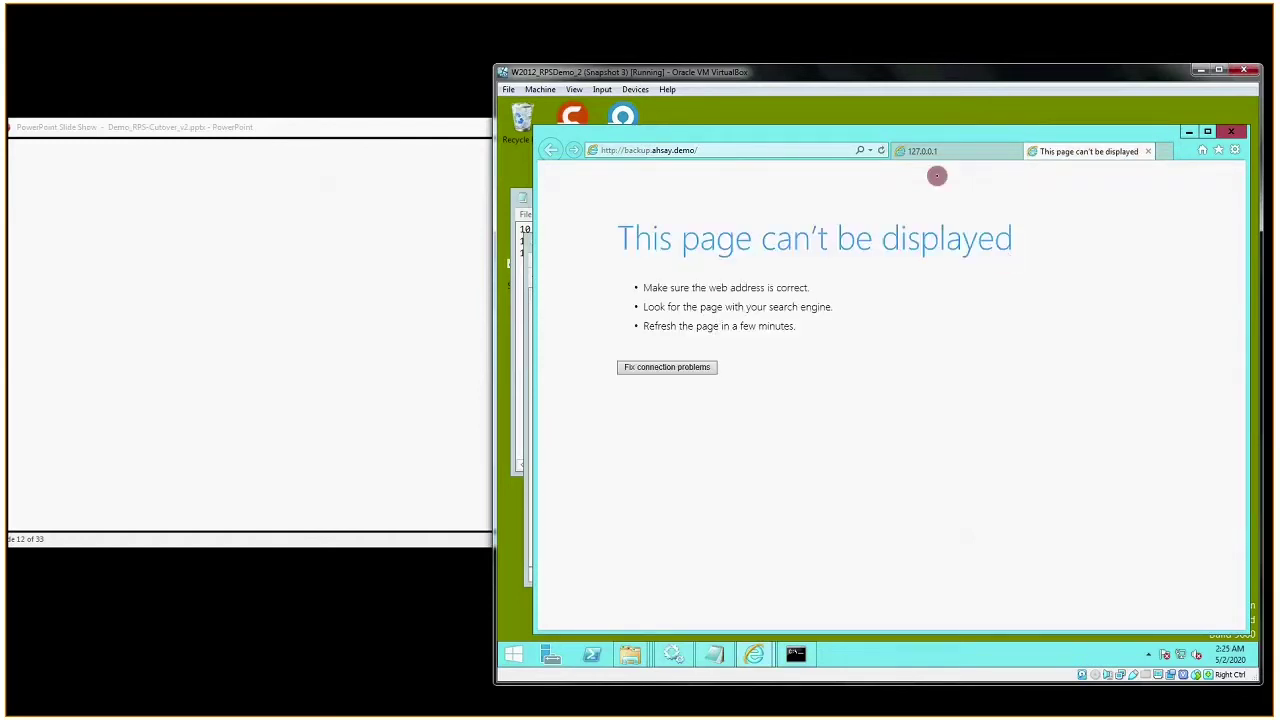
{"action": "left_click", "coordinate": [925, 151]}
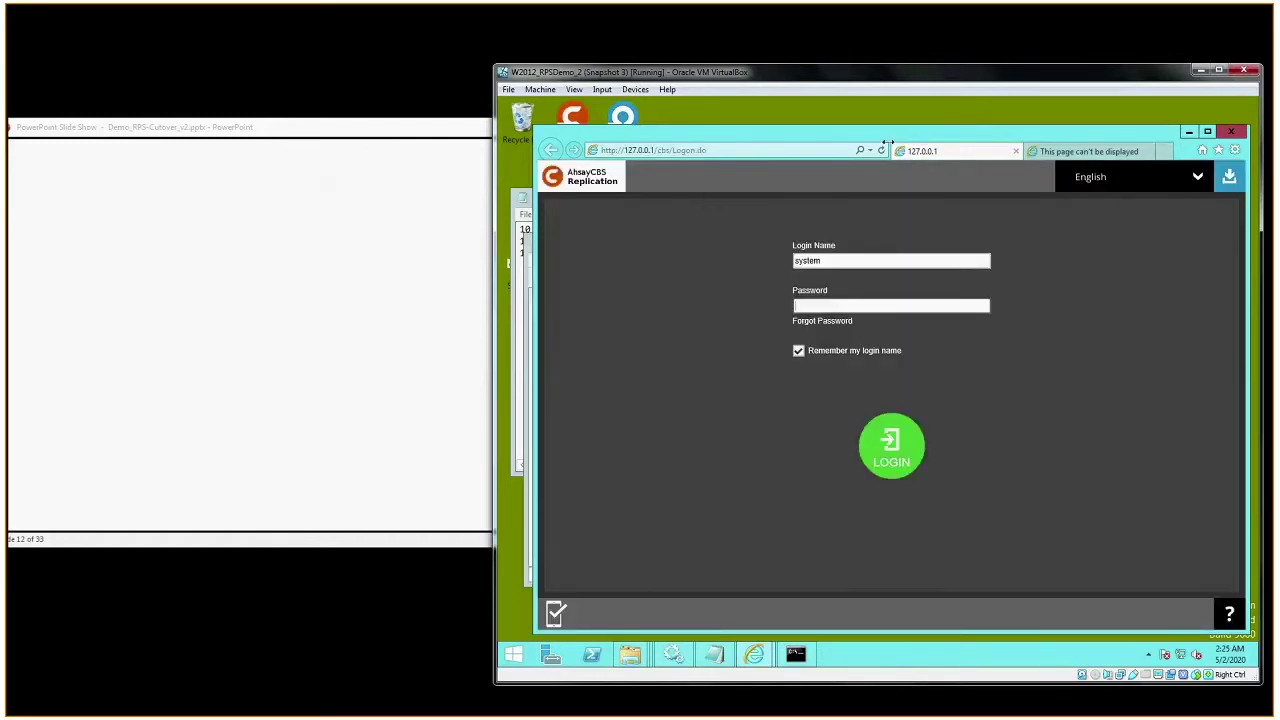
{"action": "left_click", "coordinate": [437, 128]}
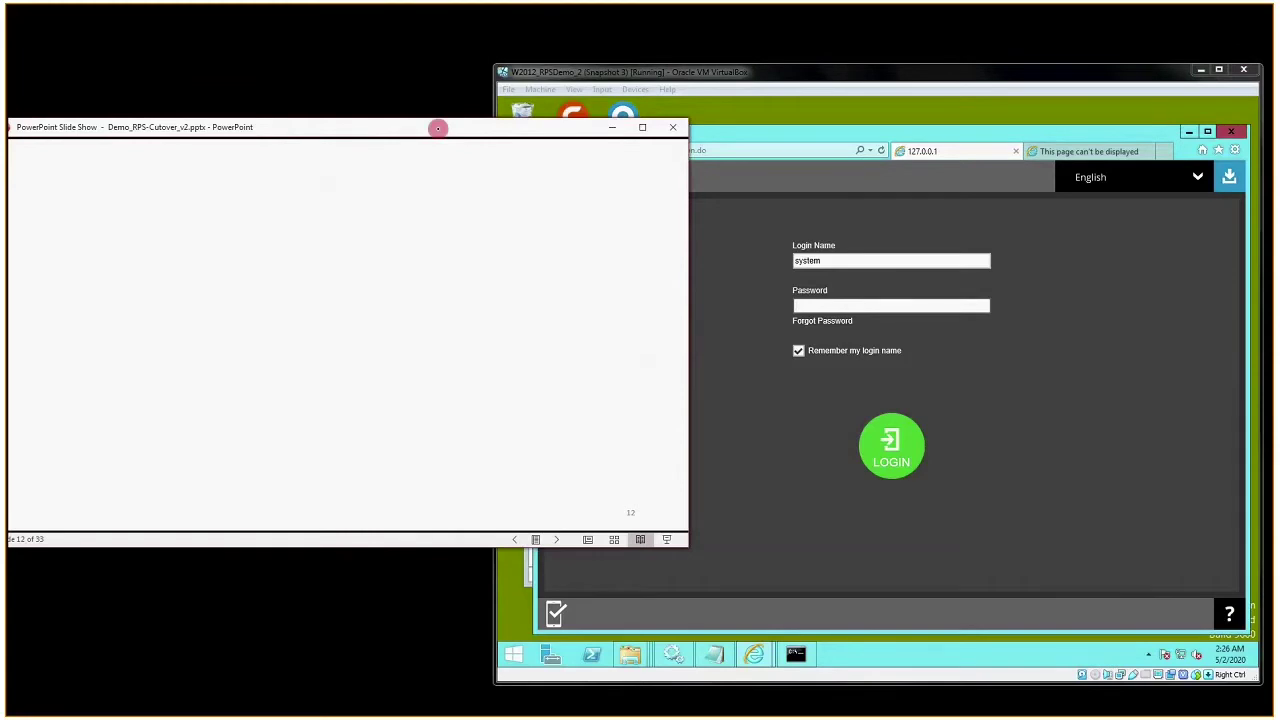
- Log in to the Replication console as system with its password, advancing the slideshow to Step 2
{"action": "key", "text": "Right"}
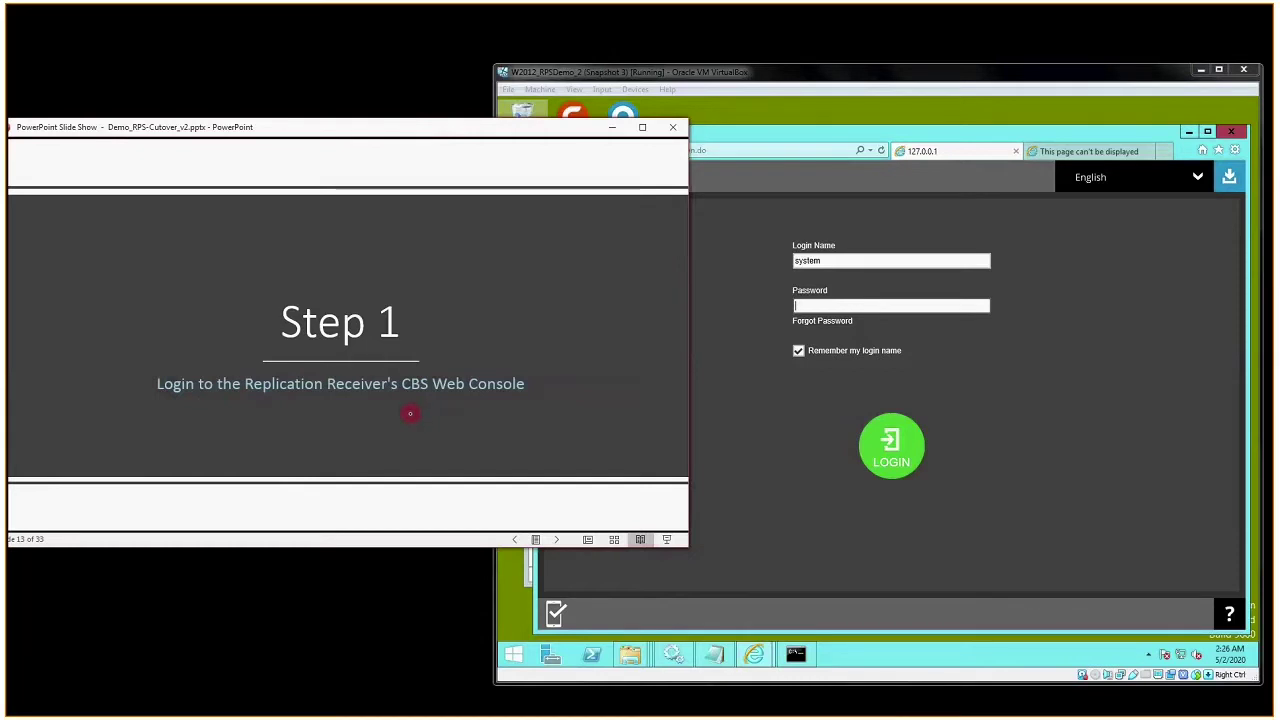
{"action": "left_click", "coordinate": [706, 440]}
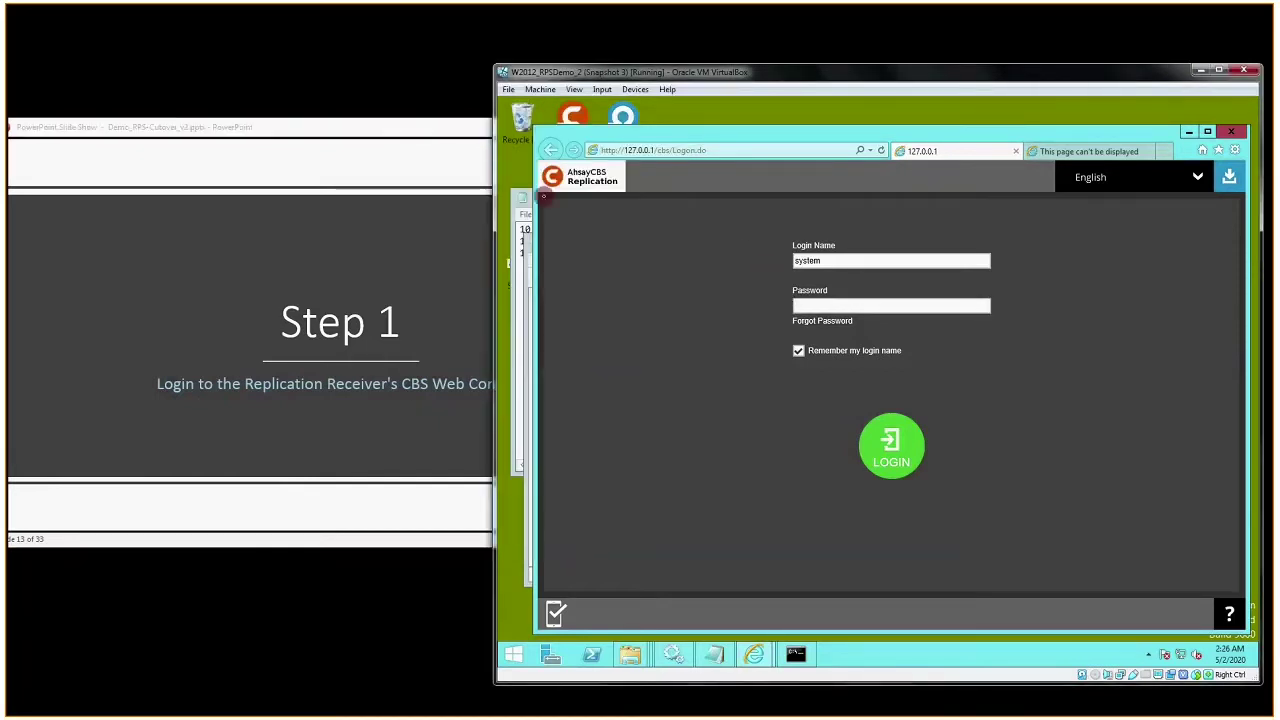
{"action": "left_click", "coordinate": [834, 307]}
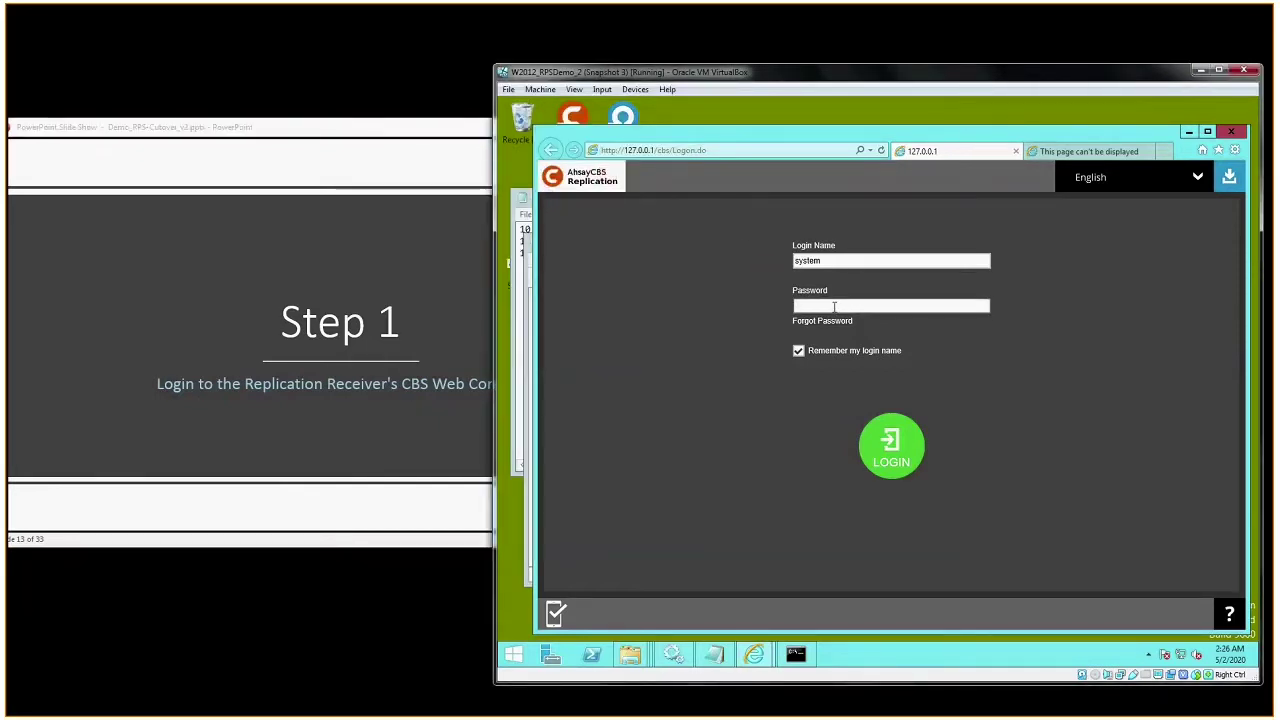
{"action": "type", "text": "system"}
{"action": "key", "text": "Return"}
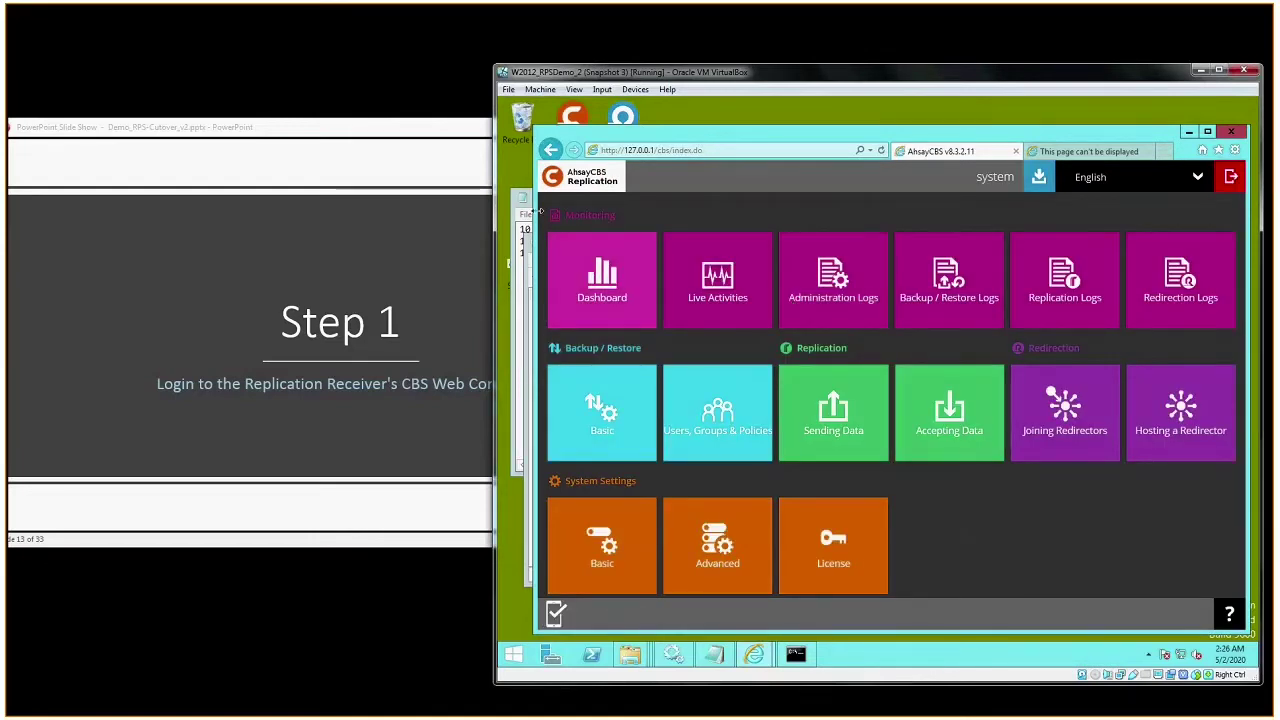
{"action": "left_click", "coordinate": [441, 155]}
{"action": "left_click", "coordinate": [441, 155]}
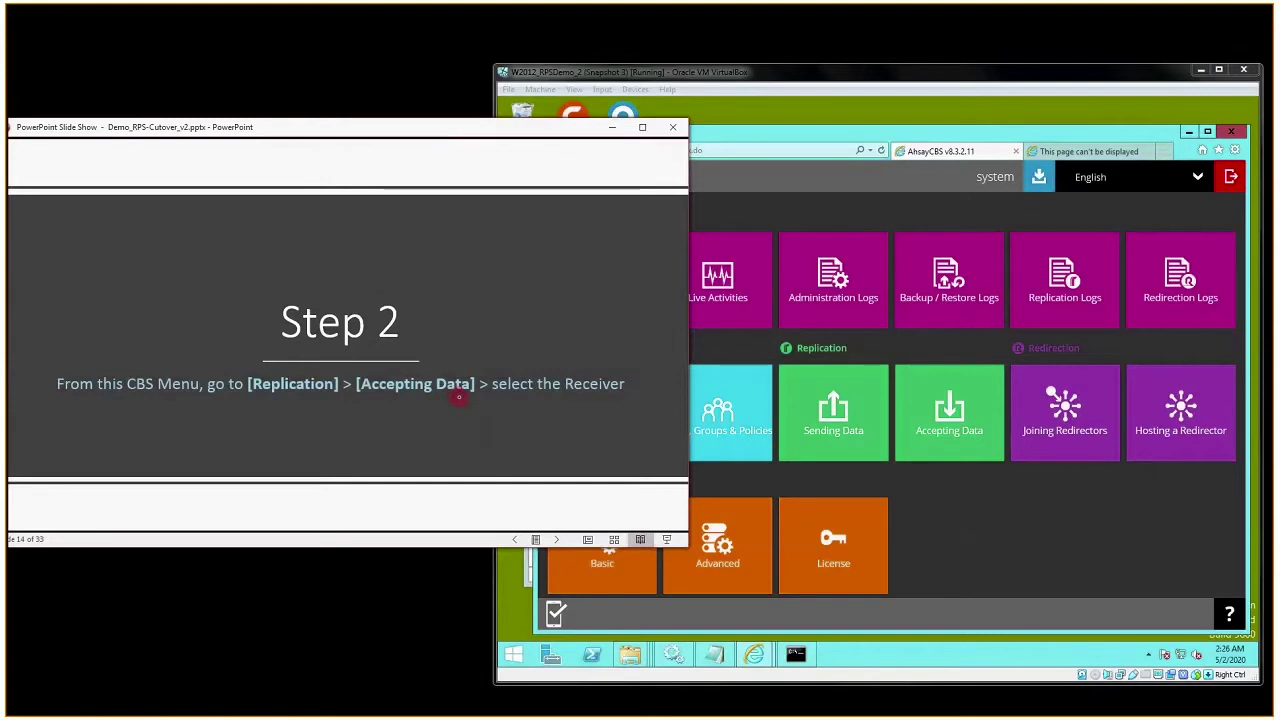
- Go to Replication > Accepting Data and open the receiveraccount receiver's Edit Receiver page
{"action": "left_click", "coordinate": [961, 444]}
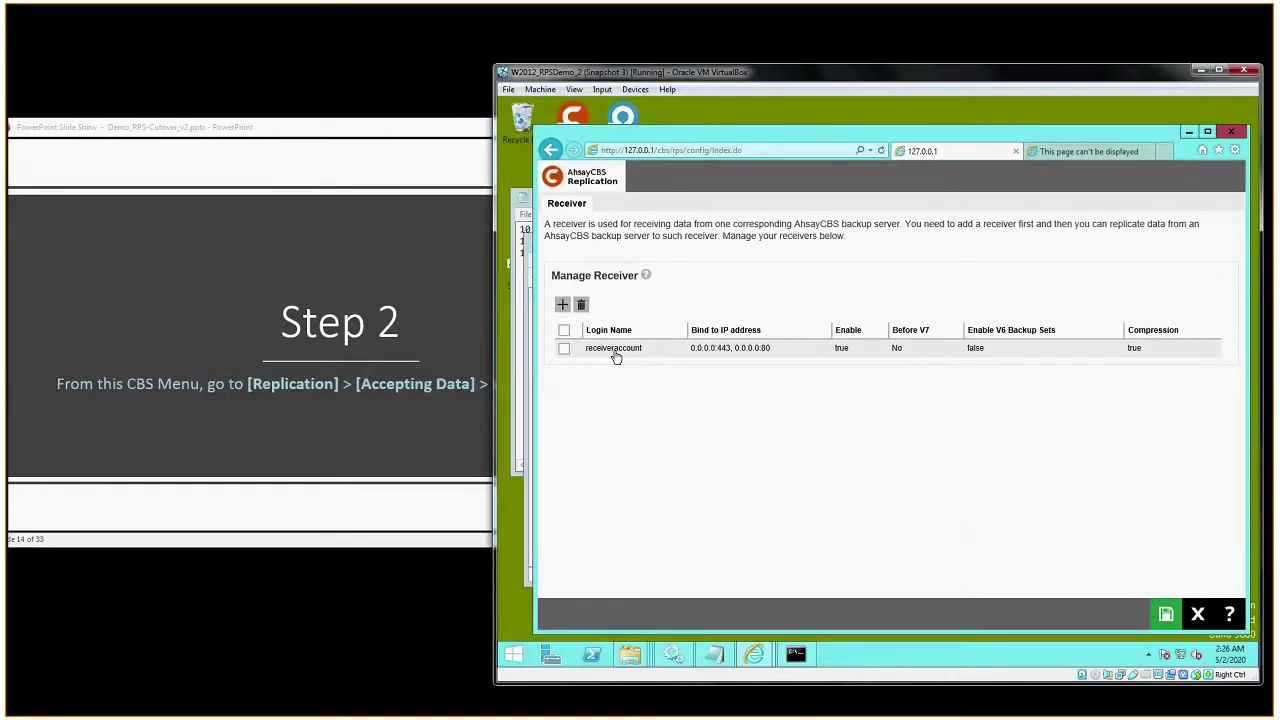
{"action": "left_click", "coordinate": [390, 600]}
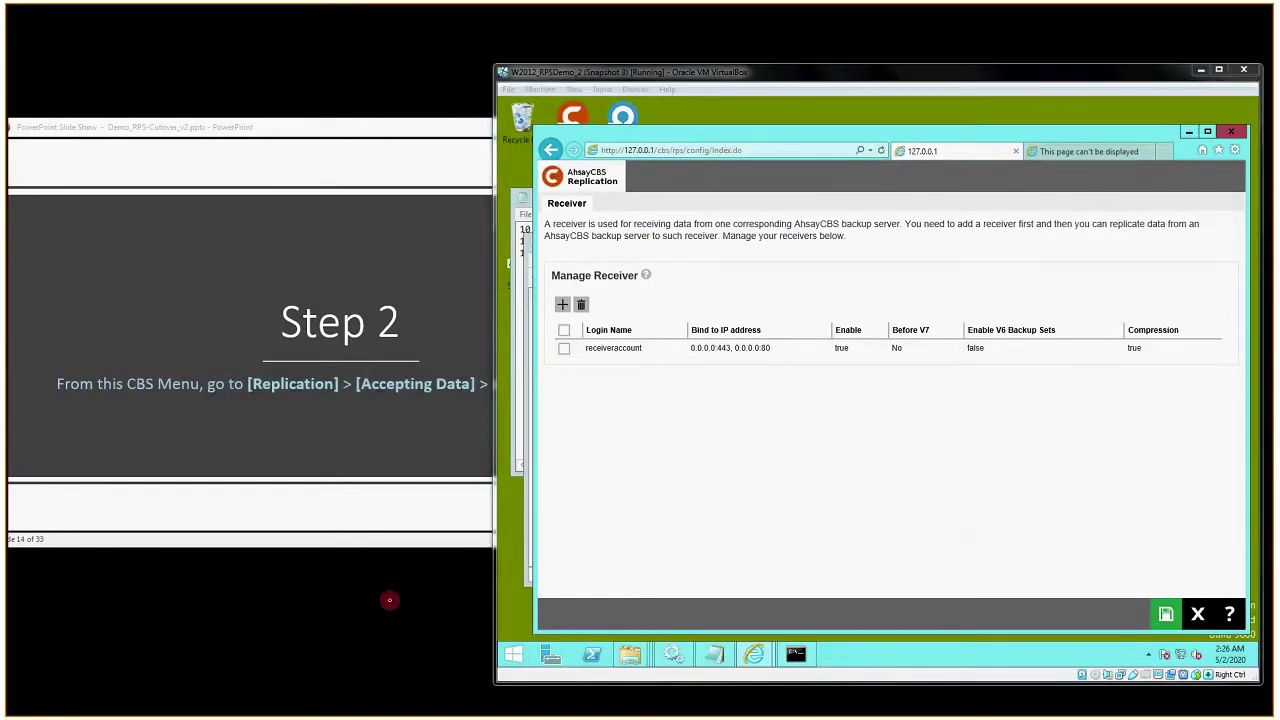
{"action": "left_click", "coordinate": [566, 335]}
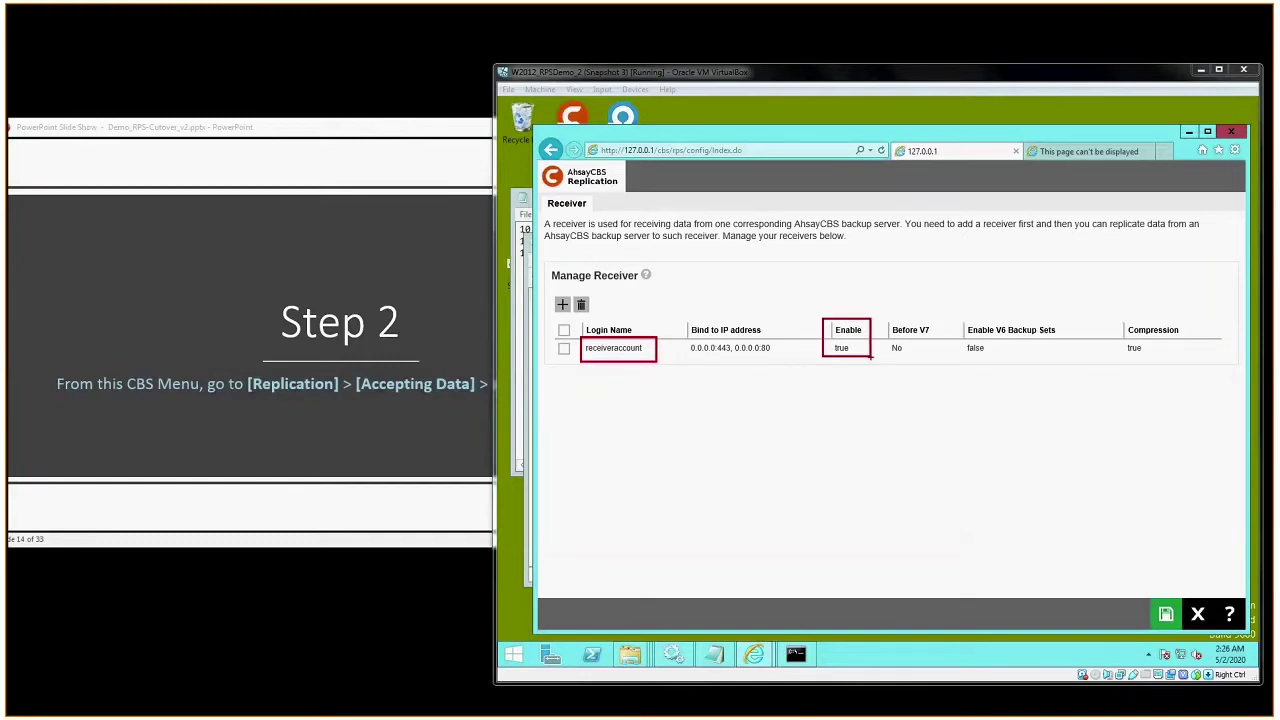
{"action": "key", "text": "Escape"}
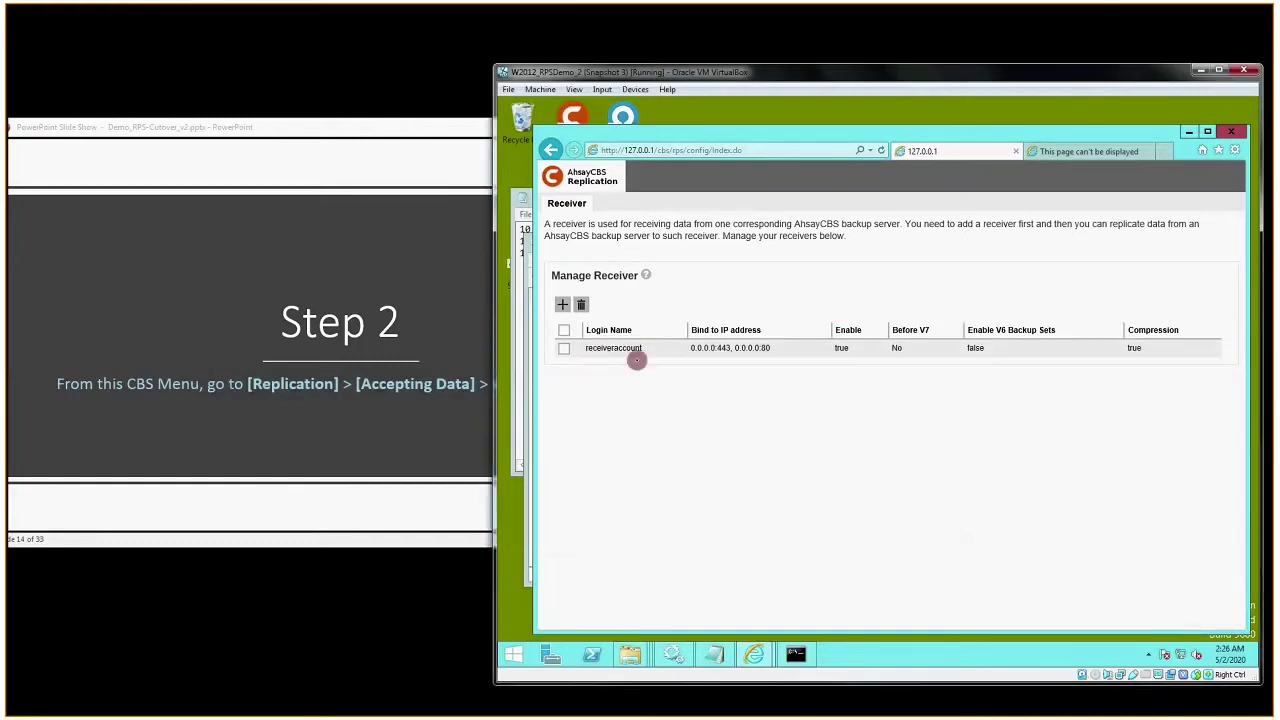
{"action": "left_click", "coordinate": [637, 358]}
{"action": "left_click", "coordinate": [427, 127]}
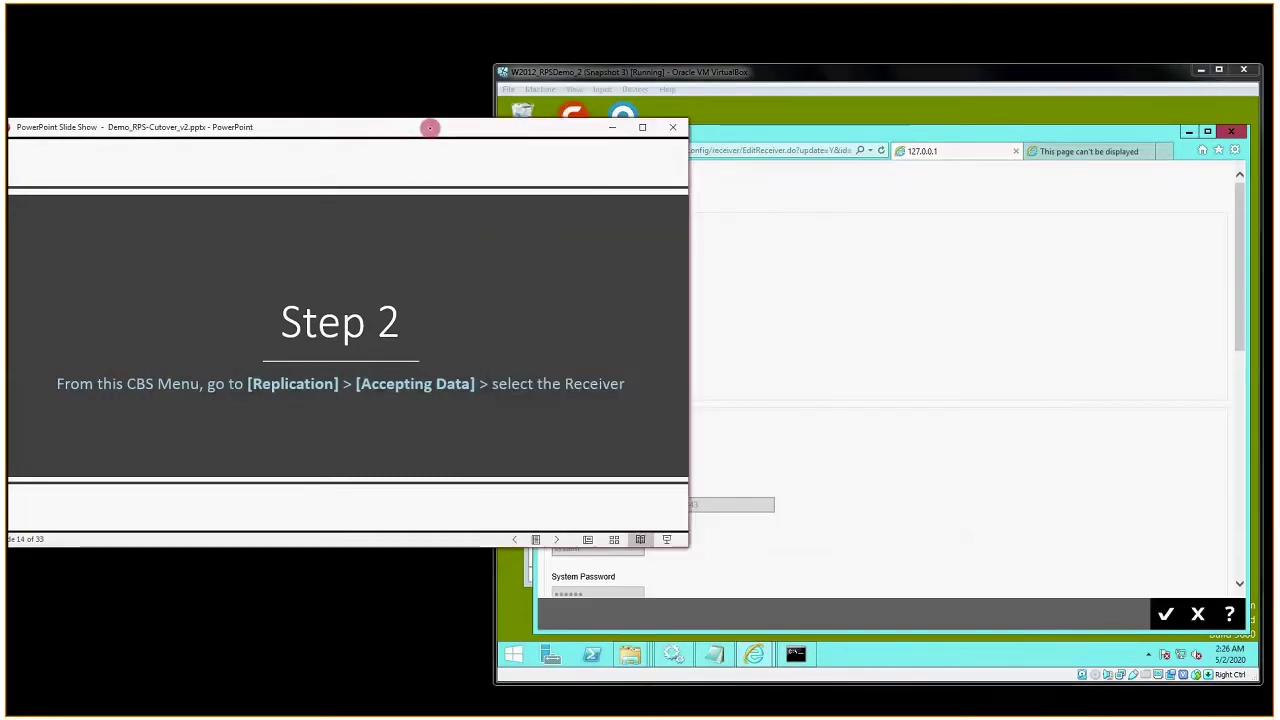
- Advance to the Step 3 slide and copy the receiver's Default Home Directory path
{"action": "key", "text": "Right"}
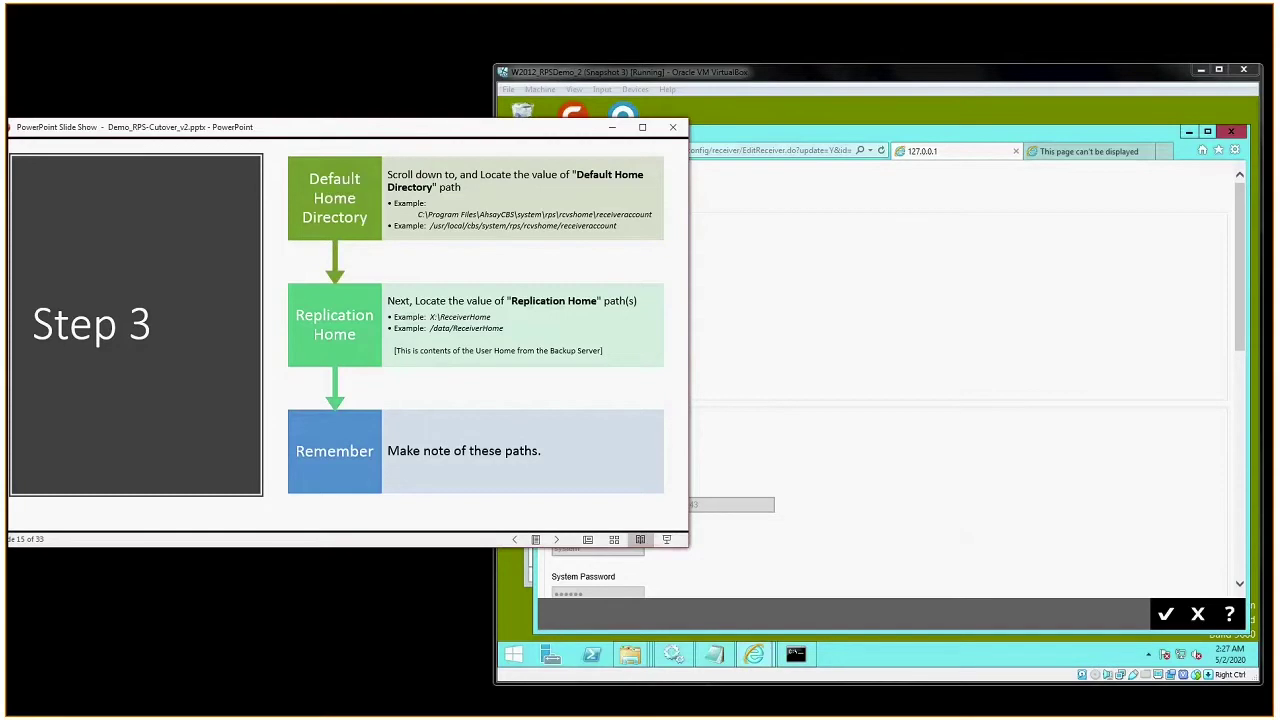
{"action": "left_click", "coordinate": [846, 450]}
{"action": "left_click_drag", "start_coordinate": [1239, 251], "coordinate": [1249, 384]}
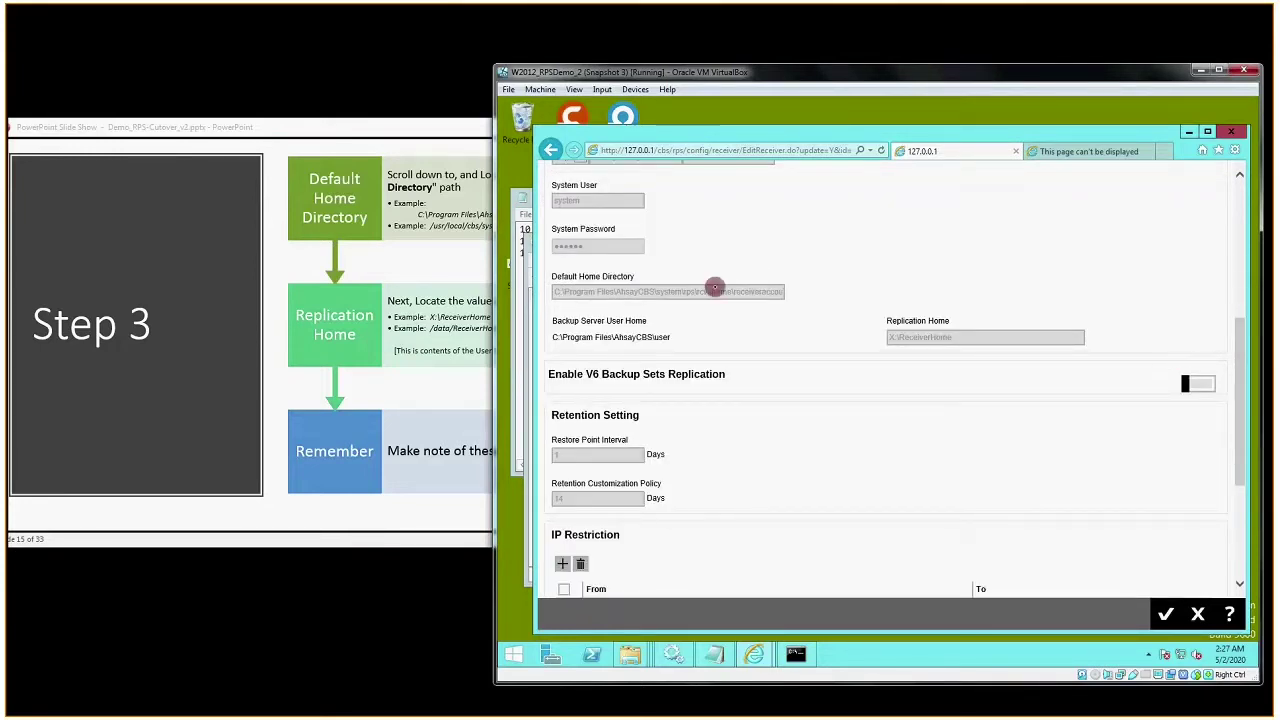
{"action": "left_click_drag", "start_coordinate": [550, 276], "coordinate": [658, 280]}
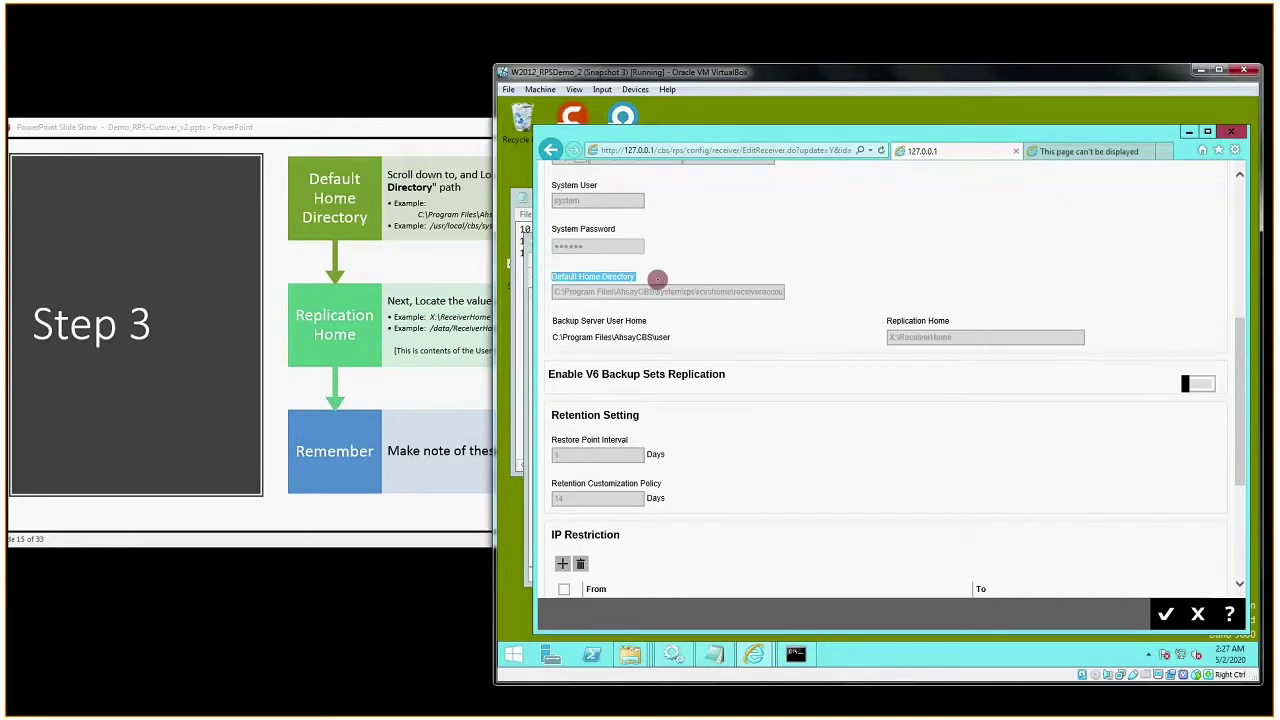
{"action": "left_click_drag", "start_coordinate": [556, 291], "coordinate": [780, 295]}
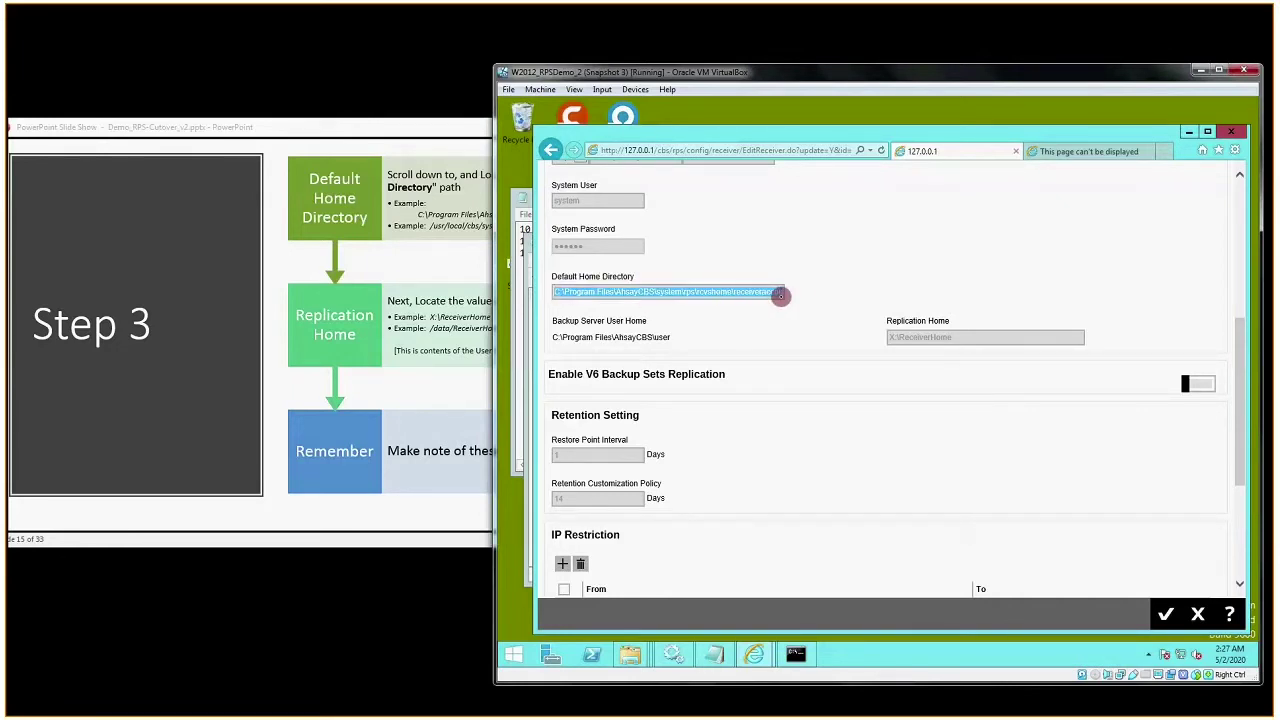
{"action": "right_click", "coordinate": [780, 296]}
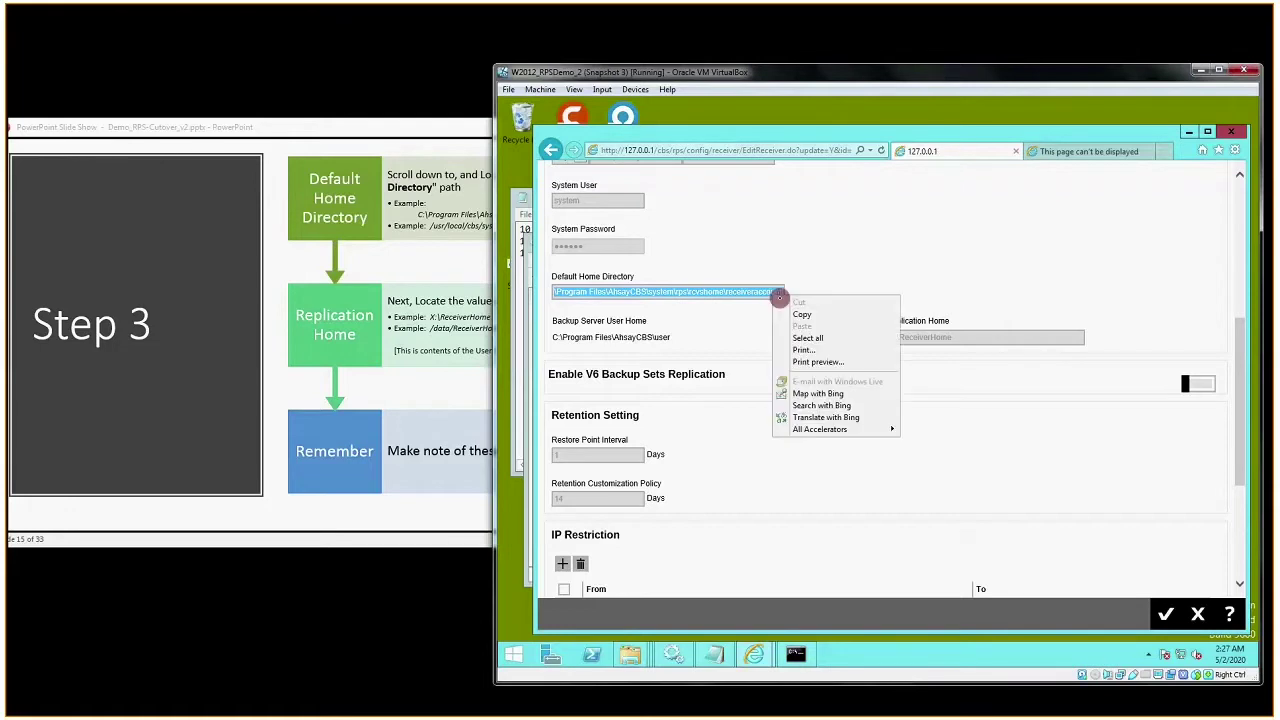
{"action": "left_click", "coordinate": [795, 315]}
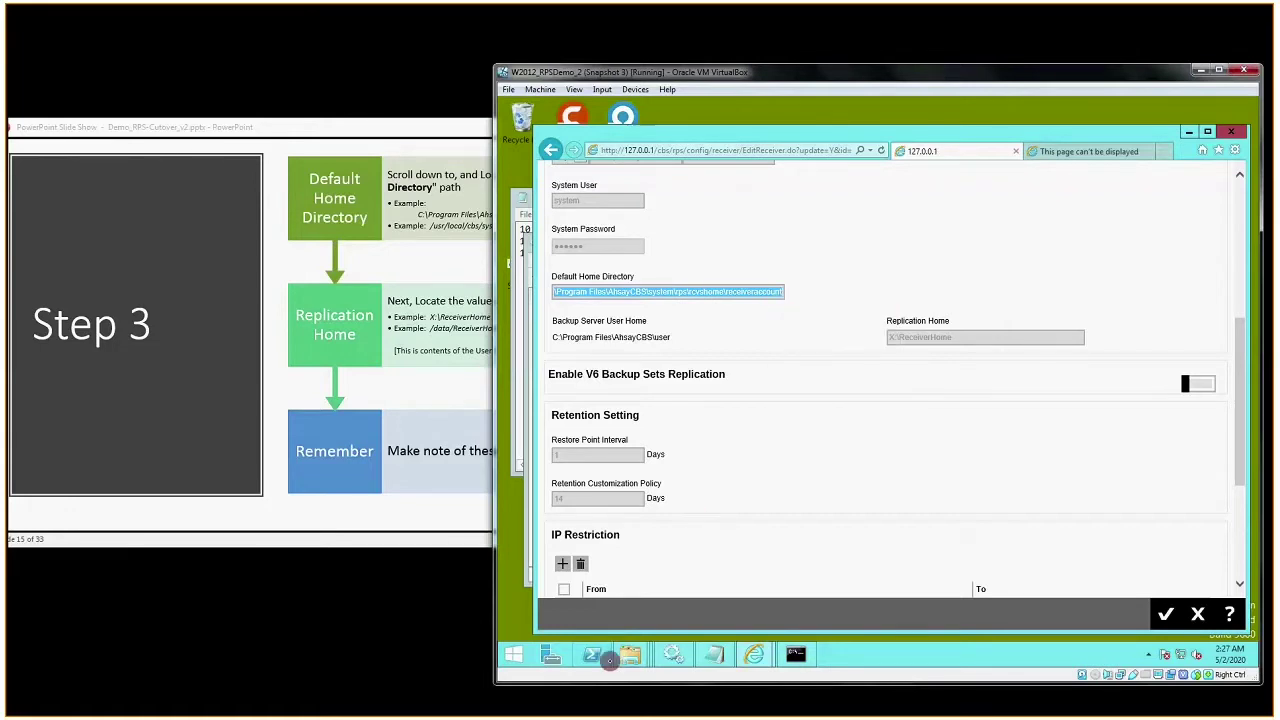
- In a new Notepad document, enter 'Default Home Dir =' followed by the copied path
{"action": "right_click", "coordinate": [712, 654]}
{"action": "left_click", "coordinate": [686, 591]}
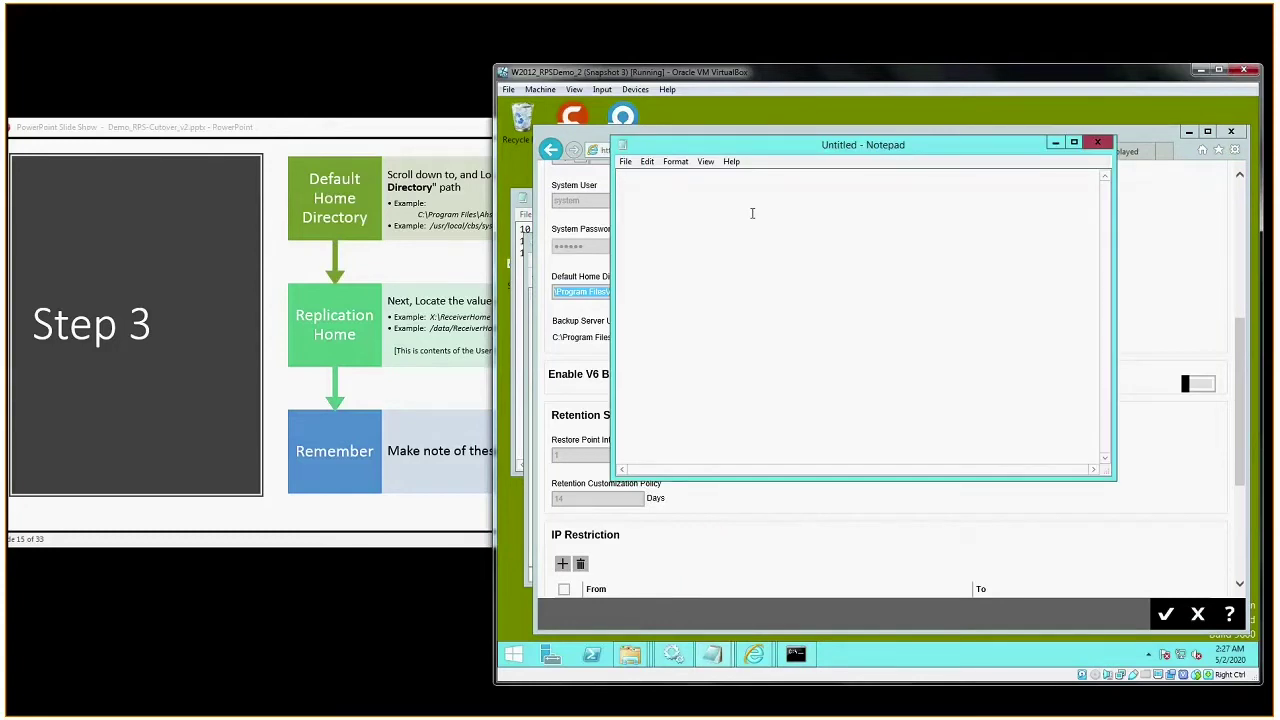
{"action": "type", "text": "Default Home Dir ="}
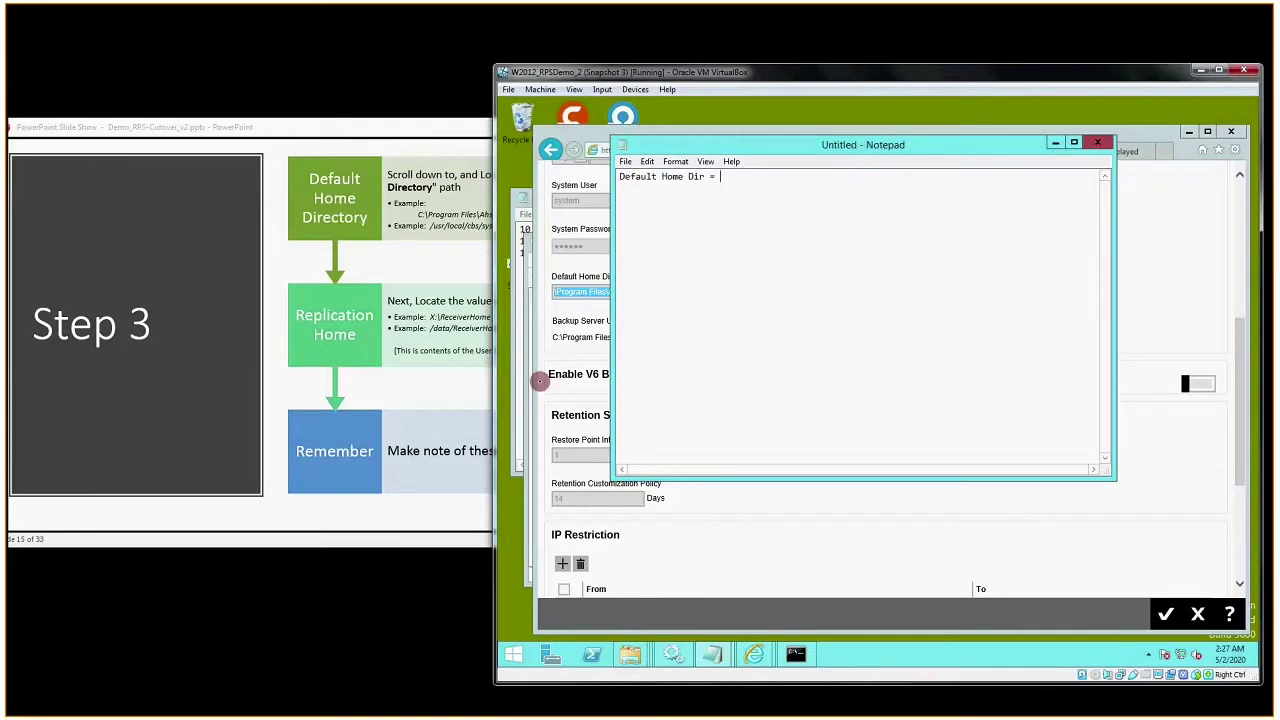
{"action": "key", "text": "ctrl+v"}
{"action": "key", "text": "Return"}
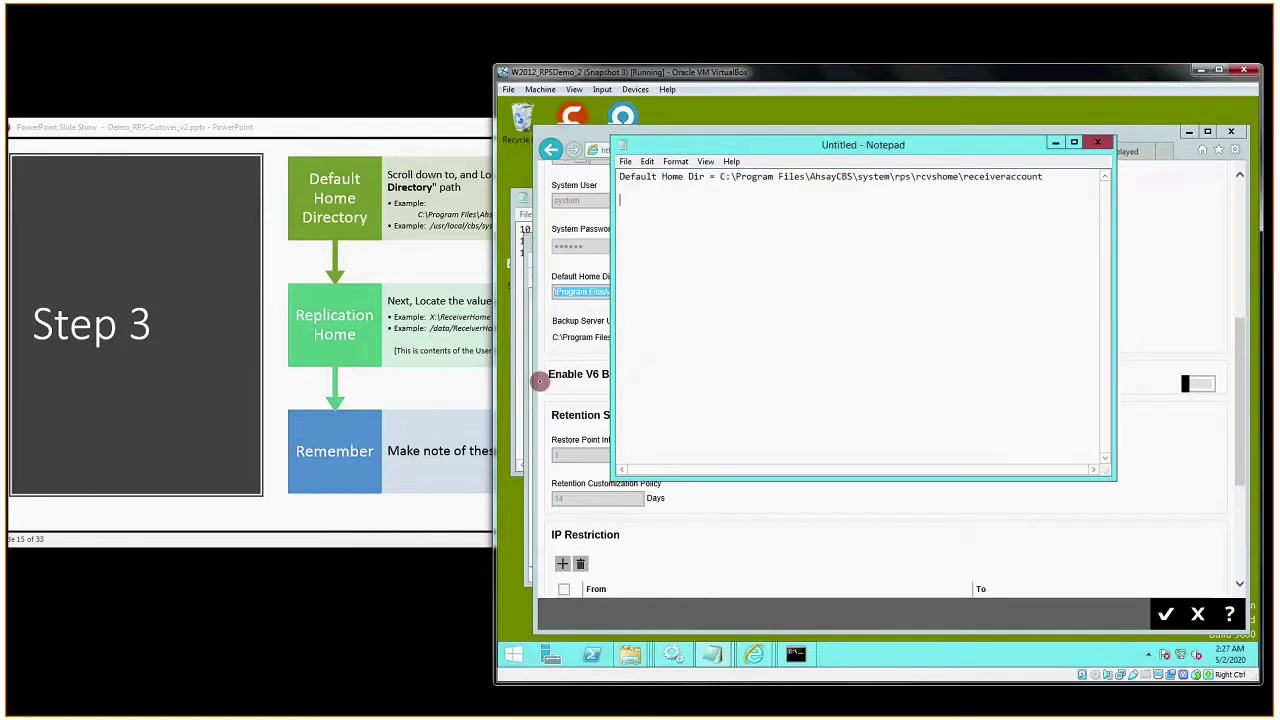
{"action": "left_click", "coordinate": [351, 277]}
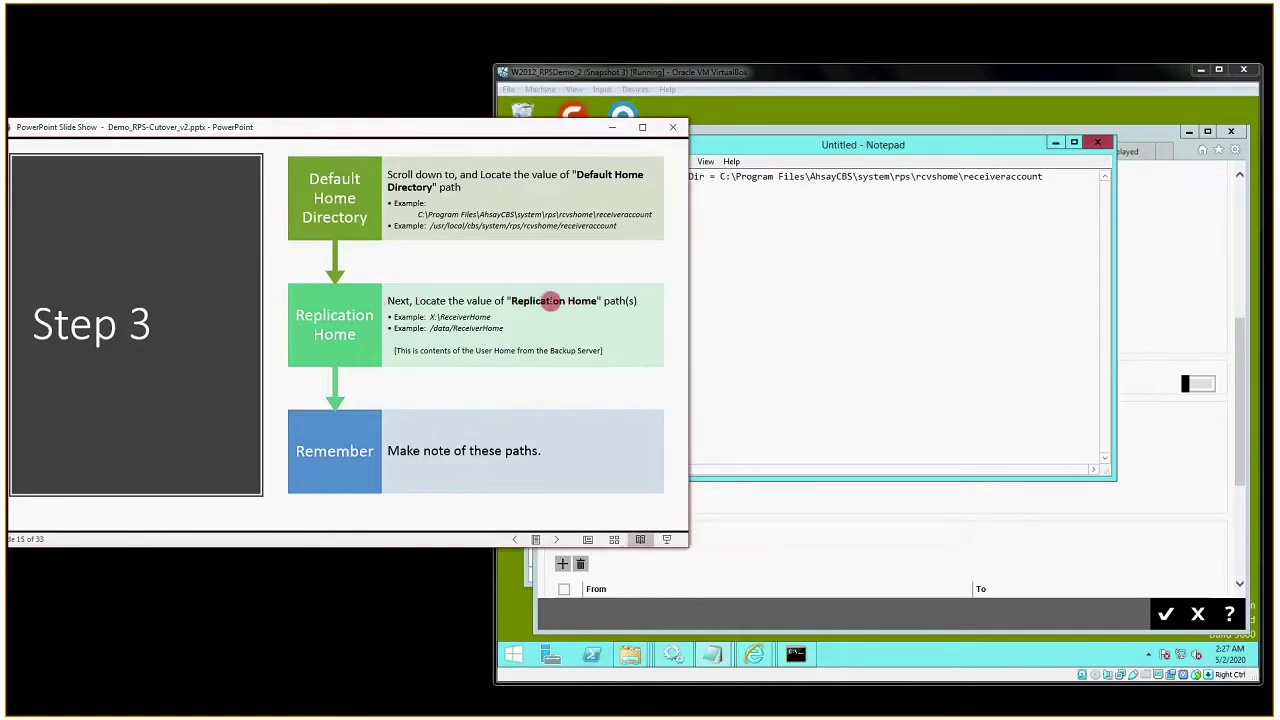
- Copy the Replication Home path X:\ReceiverHome from the receiver settings page
{"action": "left_click", "coordinate": [1140, 289]}
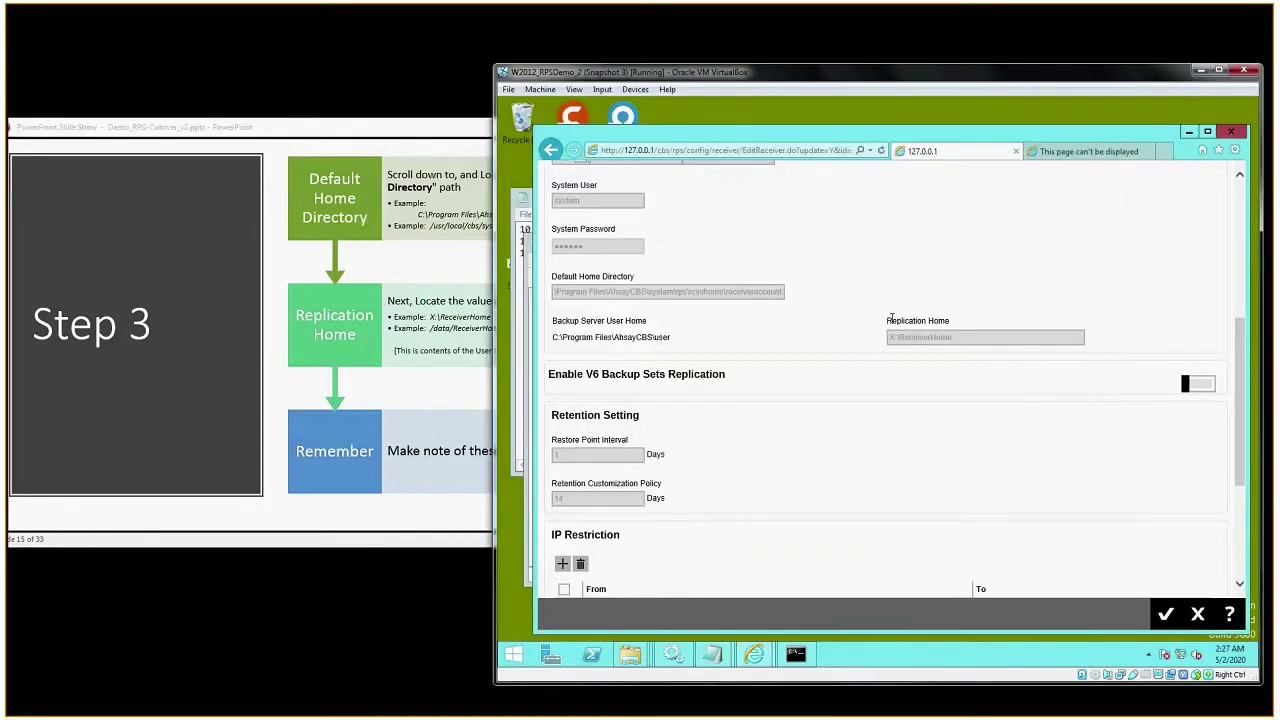
{"action": "left_click_drag", "start_coordinate": [888, 320], "coordinate": [980, 323]}
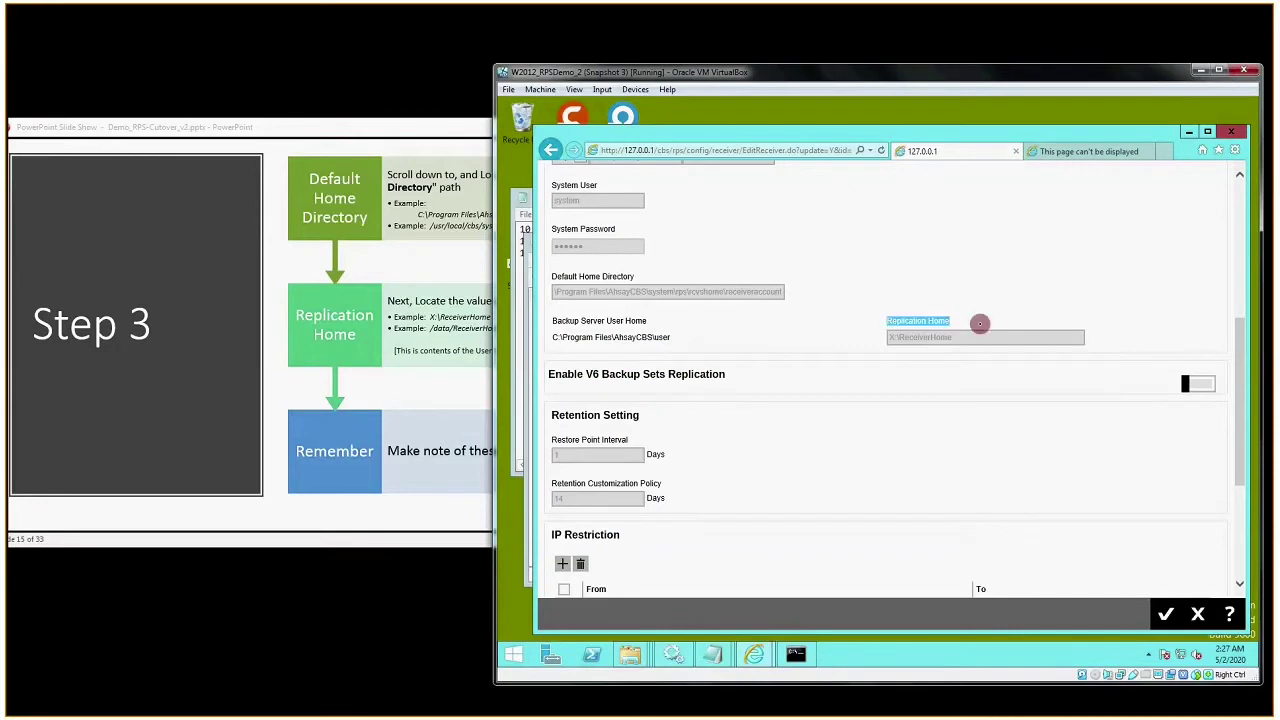
{"action": "left_click_drag", "start_coordinate": [553, 320], "coordinate": [648, 321]}
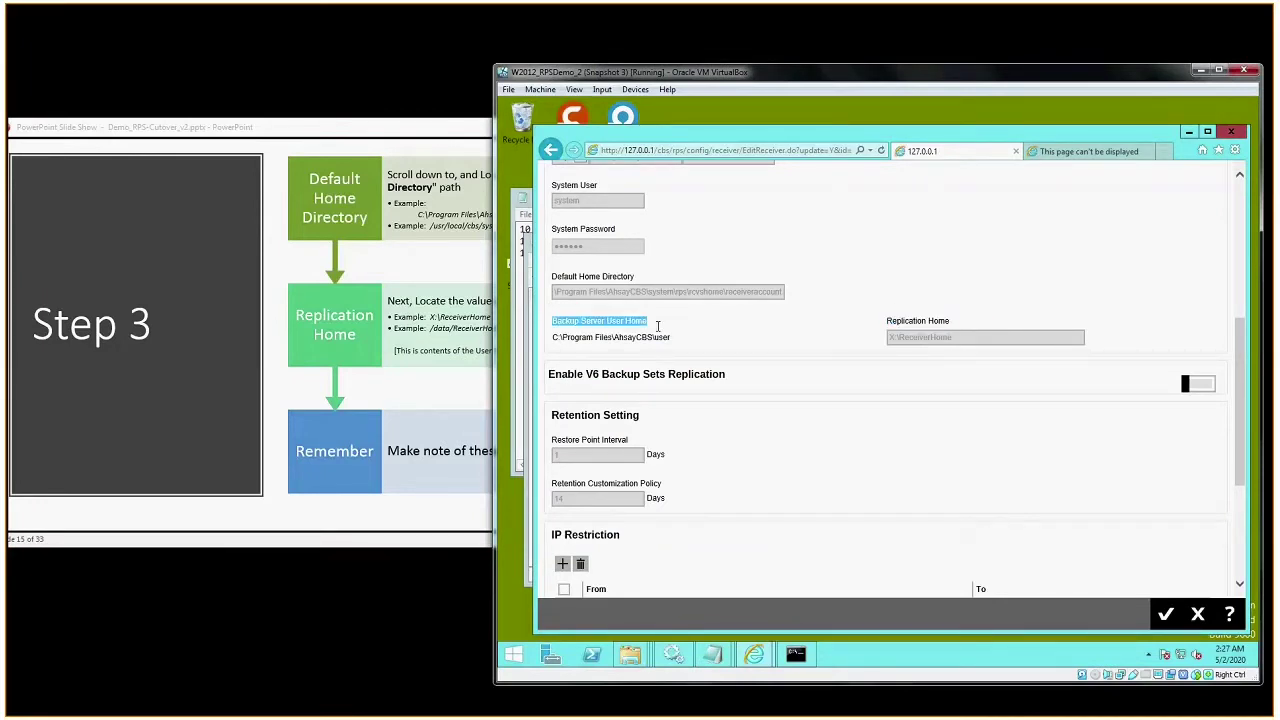
{"action": "double_click", "coordinate": [569, 340]}
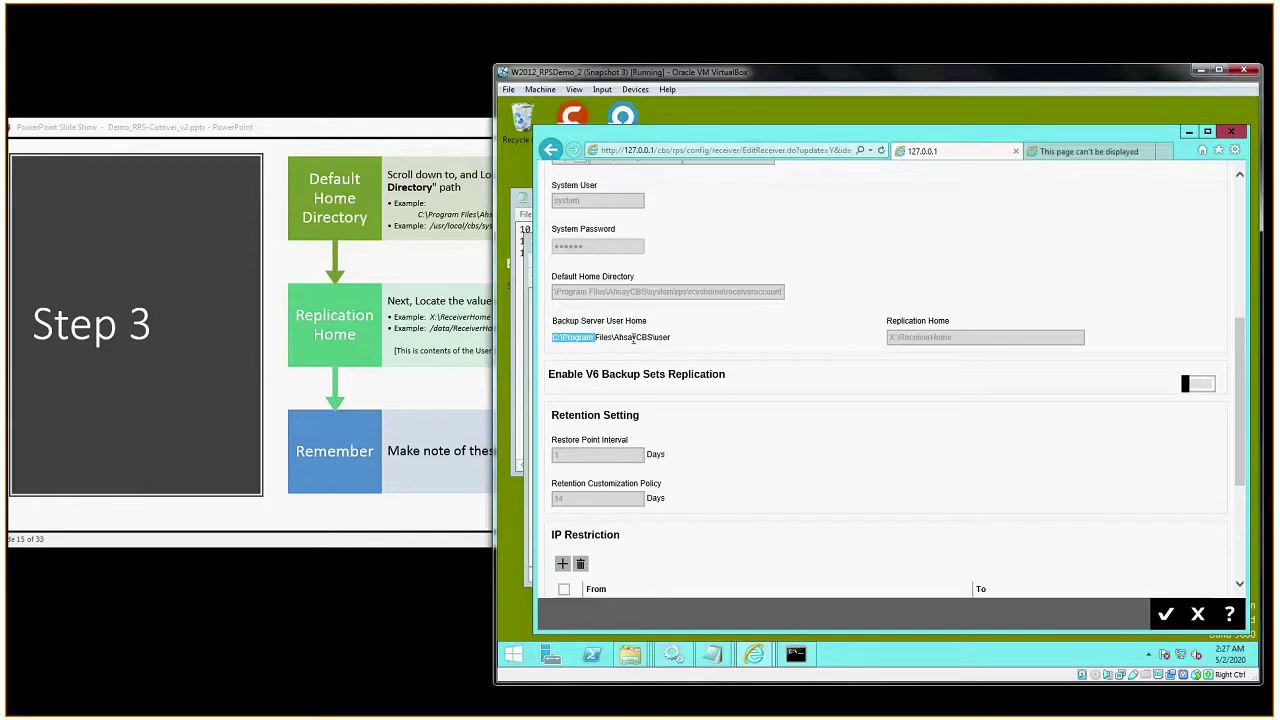
{"action": "left_click", "coordinate": [679, 340], "text": "shift"}
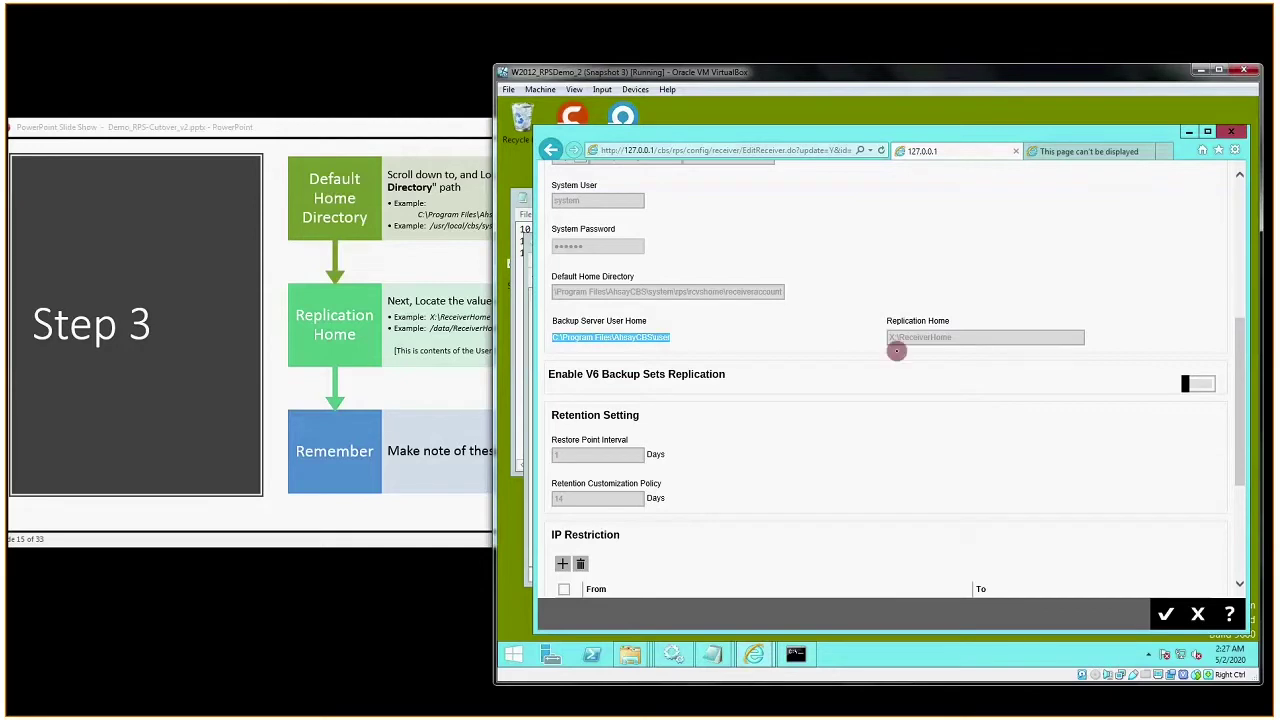
{"action": "left_click_drag", "start_coordinate": [886, 321], "coordinate": [971, 322]}
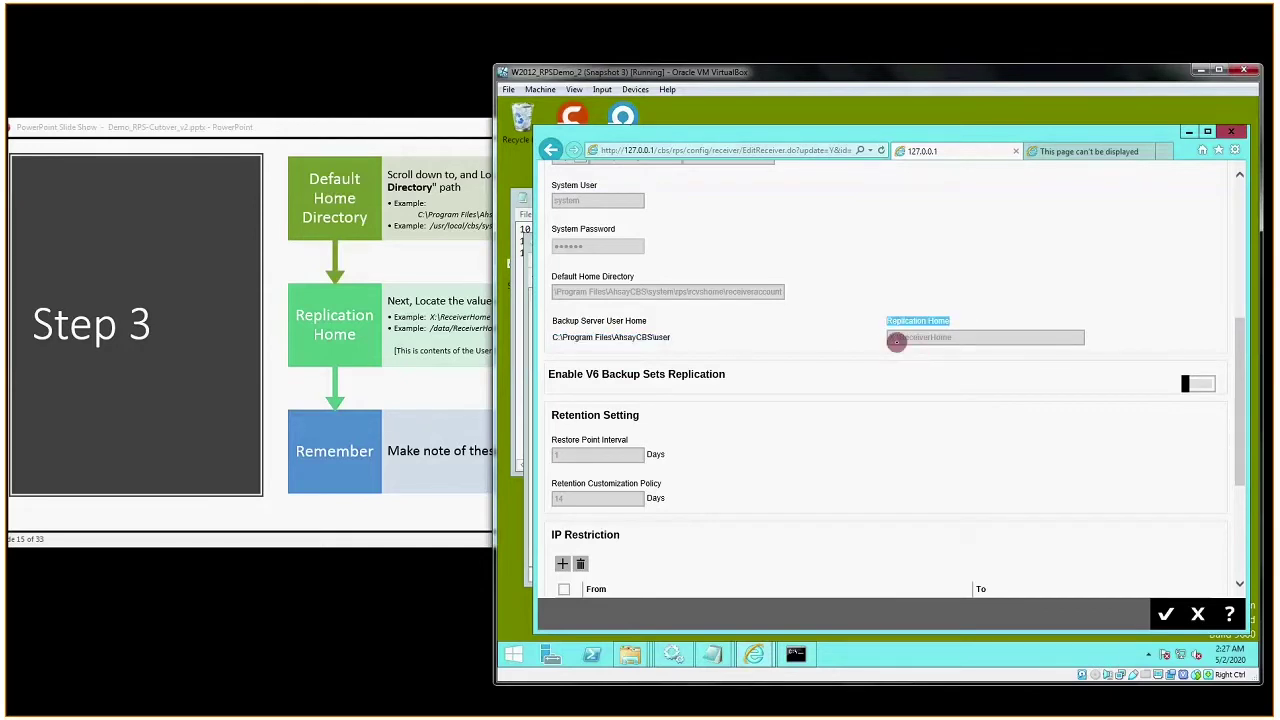
{"action": "left_click_drag", "start_coordinate": [890, 337], "coordinate": [953, 339]}
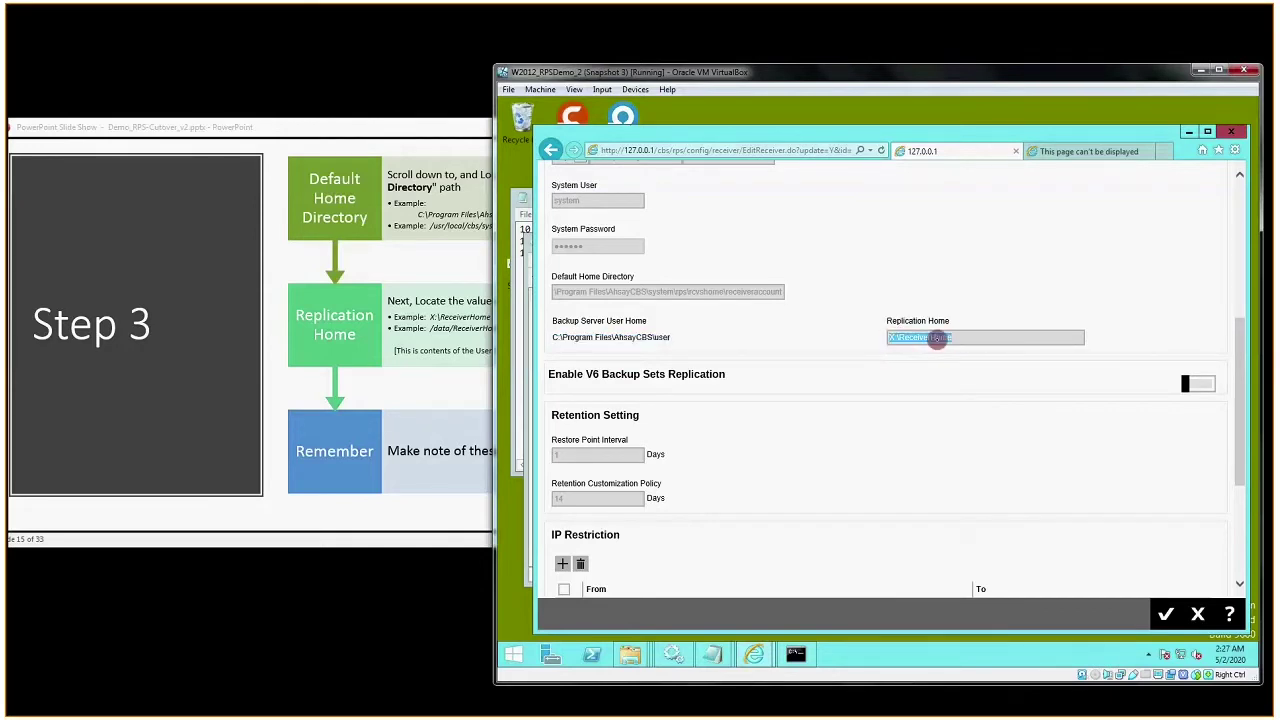
{"action": "right_click", "coordinate": [940, 341]}
{"action": "left_click", "coordinate": [962, 360]}
- Add the line 'Replication Home = X:\ReceiverHome' to the Notepad note and move its window up-right
{"action": "key", "text": "alt+Tab"}
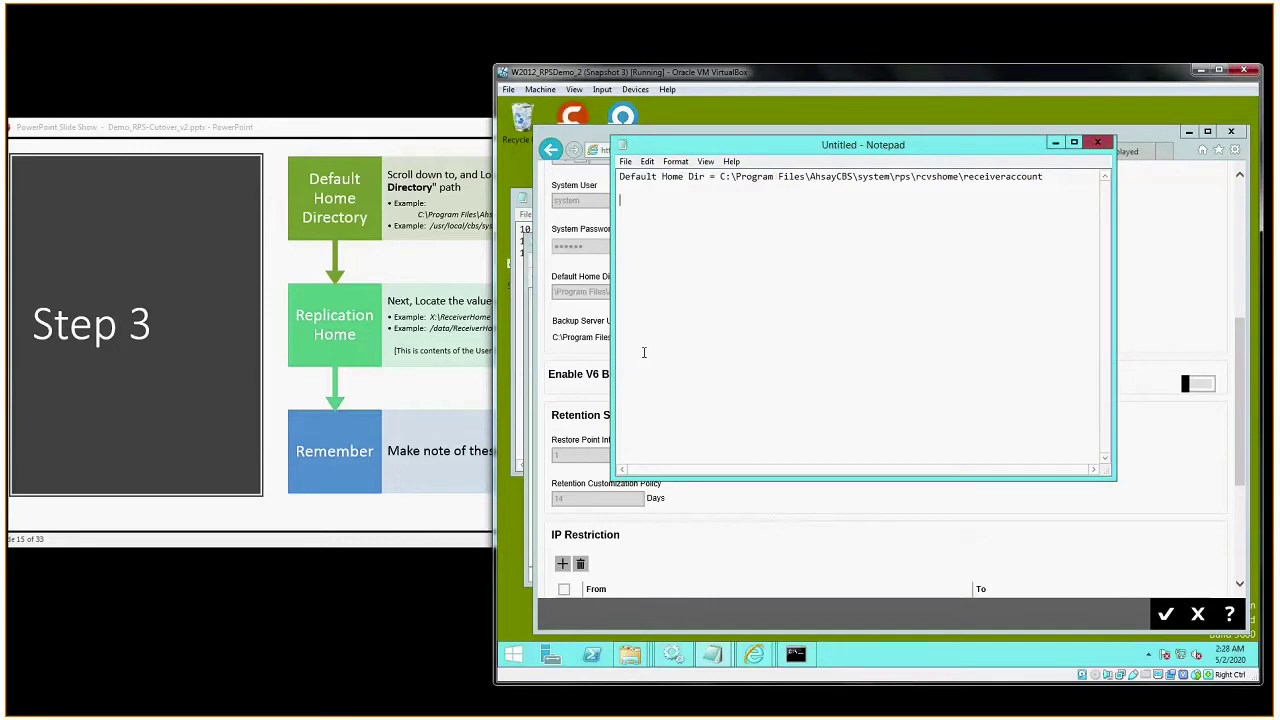
{"action": "type", "text": "Replication Home = X:\\ReceiverHome"}
{"action": "key", "text": "Return"}
{"action": "key", "text": "Return"}
{"action": "key", "text": "Return"}
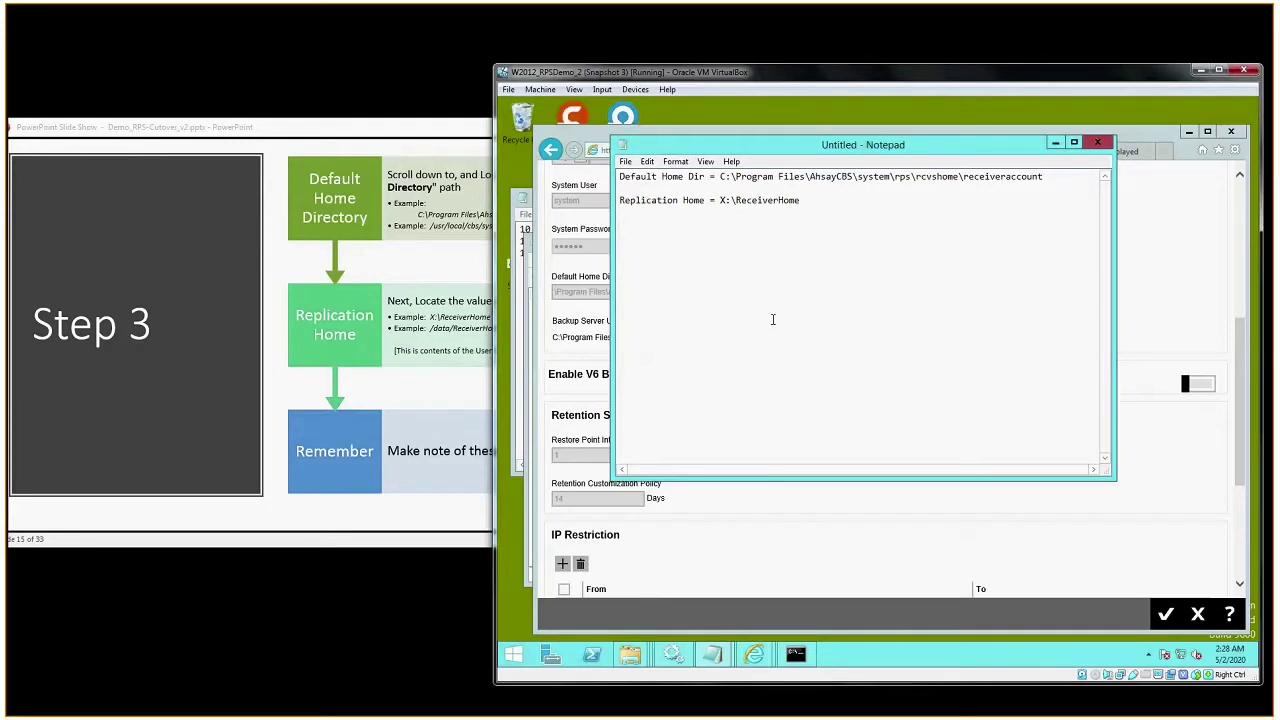
{"action": "left_click_drag", "start_coordinate": [880, 148], "coordinate": [1012, 119]}
{"action": "left_click", "coordinate": [753, 141]}
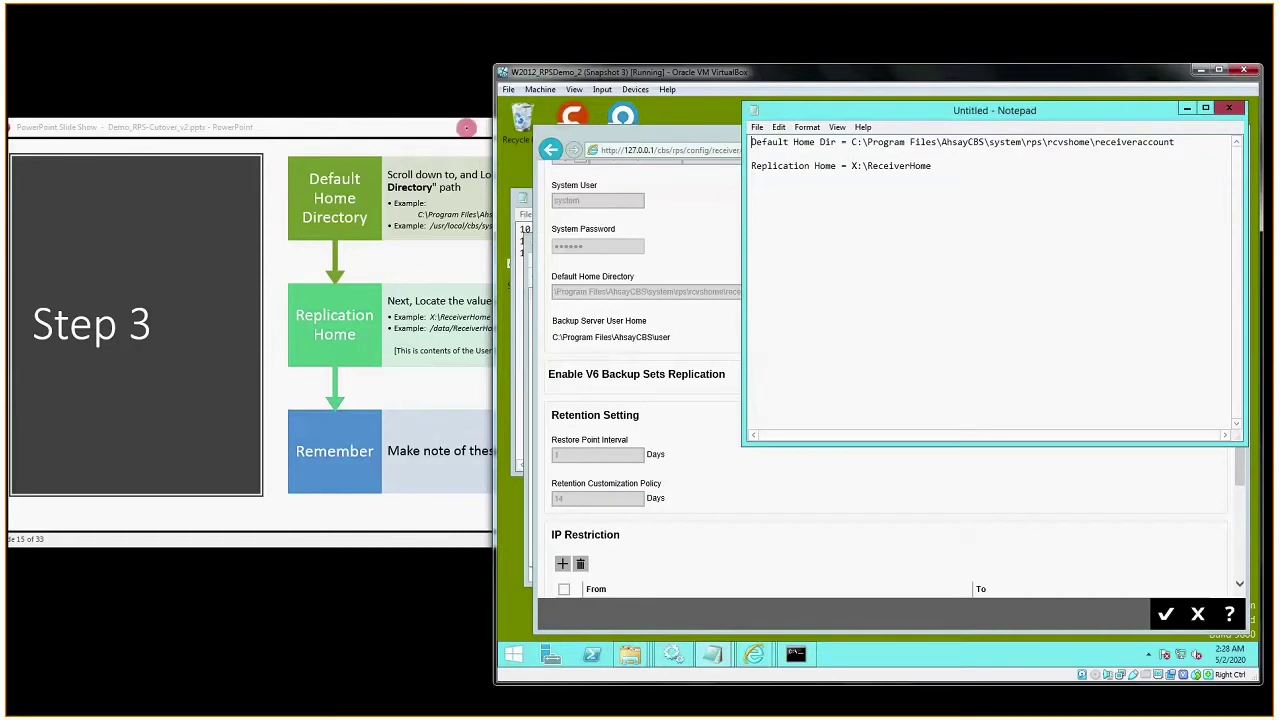
{"action": "left_click", "coordinate": [466, 128]}
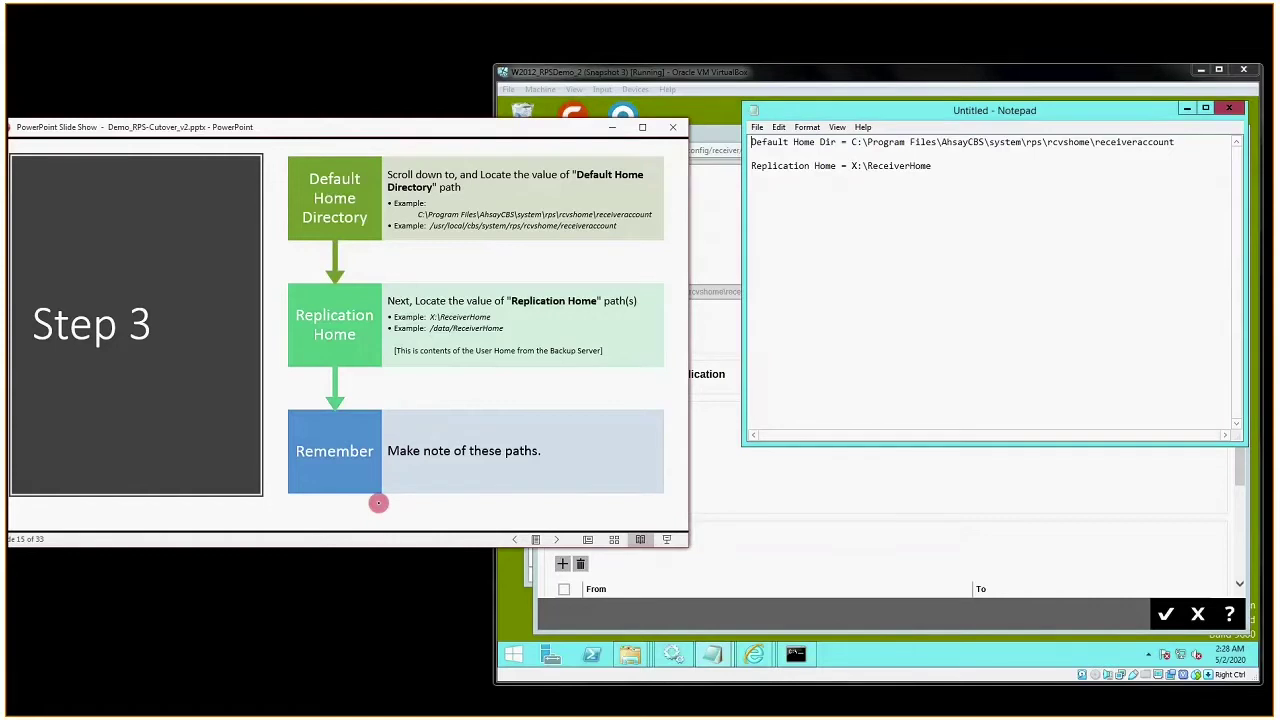
{"action": "left_click", "coordinate": [387, 565]}
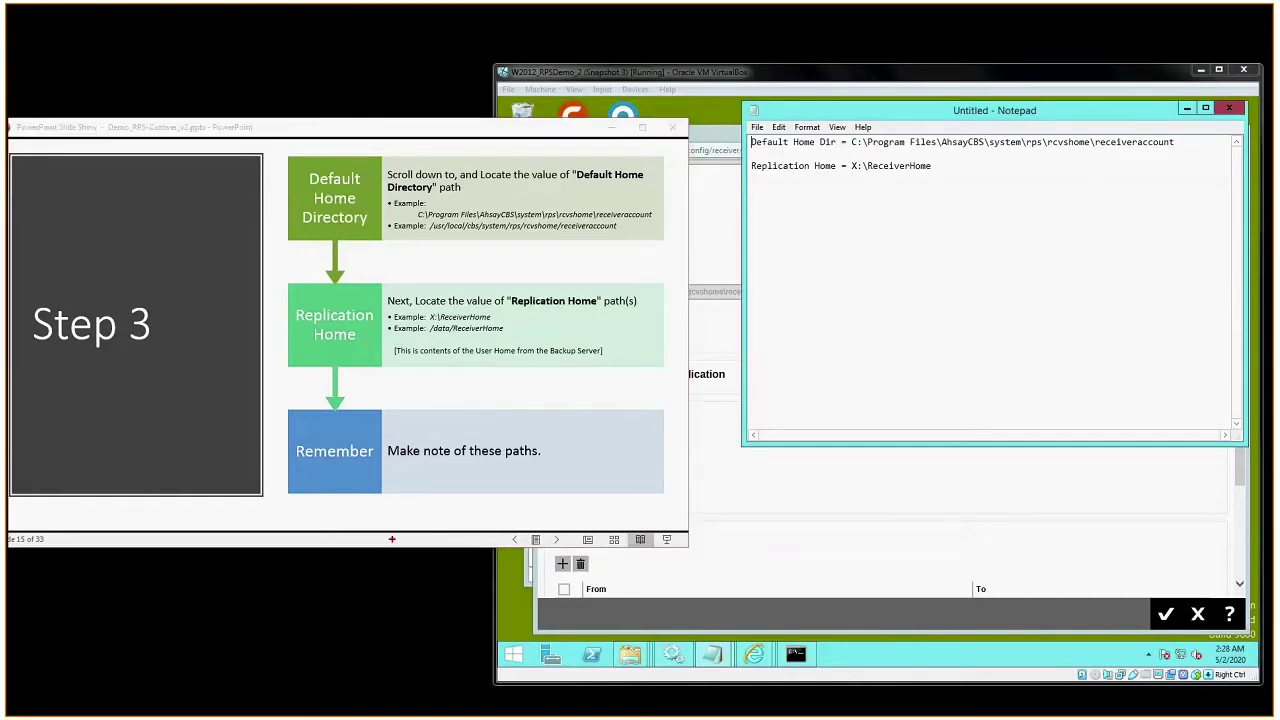
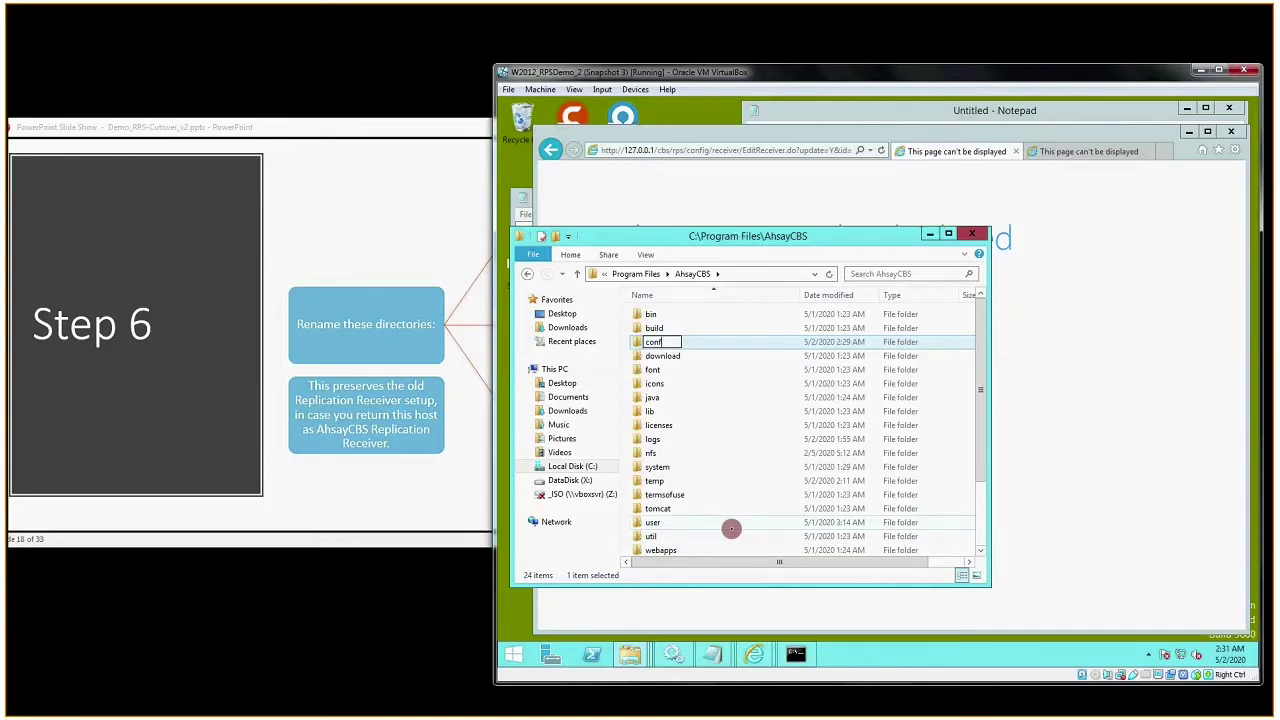
- Rename the conf folder to conf.rps and the system folder to system.rps
{"action": "type", "text": ".rps"}
{"action": "key", "text": "Return"}
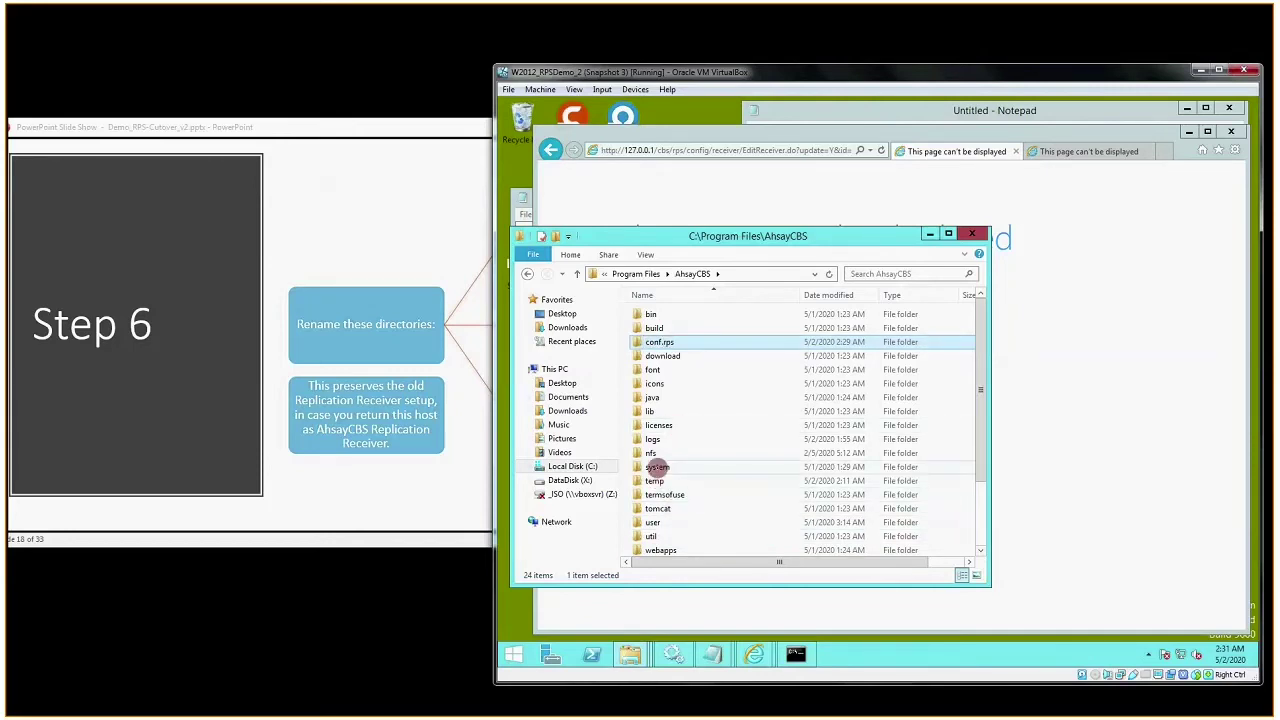
{"action": "right_click", "coordinate": [662, 467]}
{"action": "left_click", "coordinate": [700, 441]}
{"action": "key", "text": "End"}
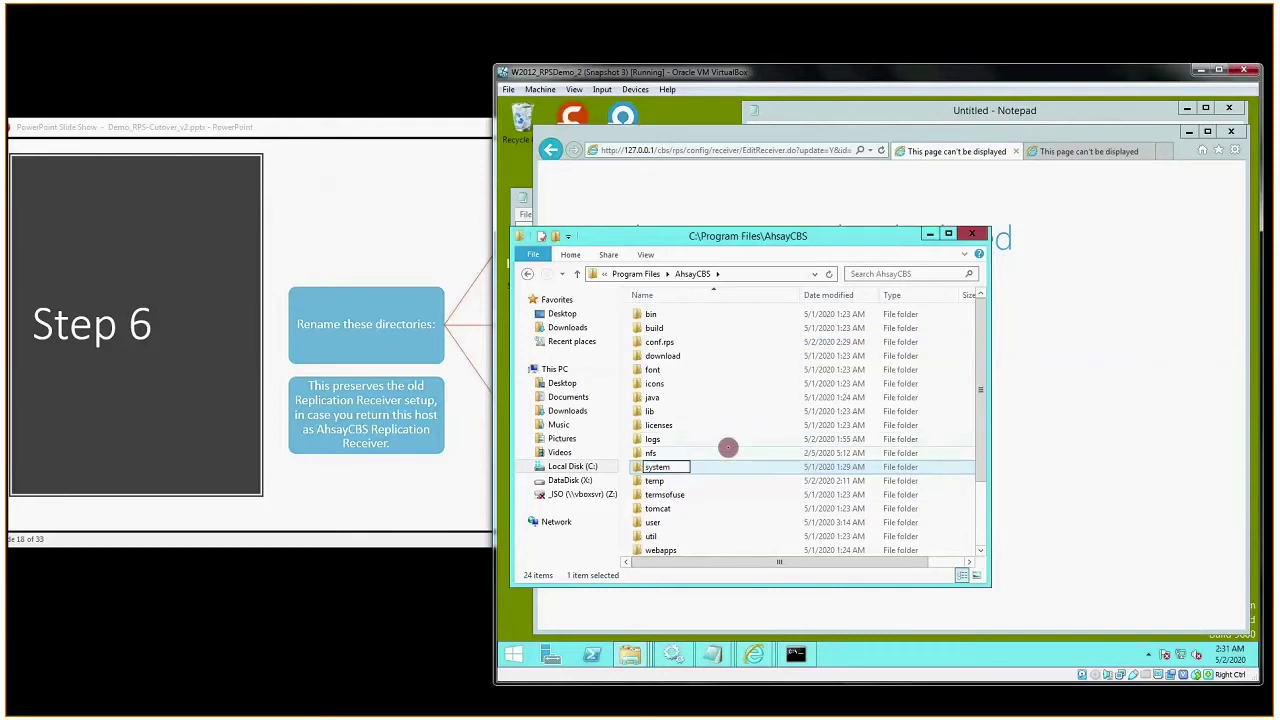
{"action": "type", "text": ".rps"}
{"action": "key", "text": "Return"}
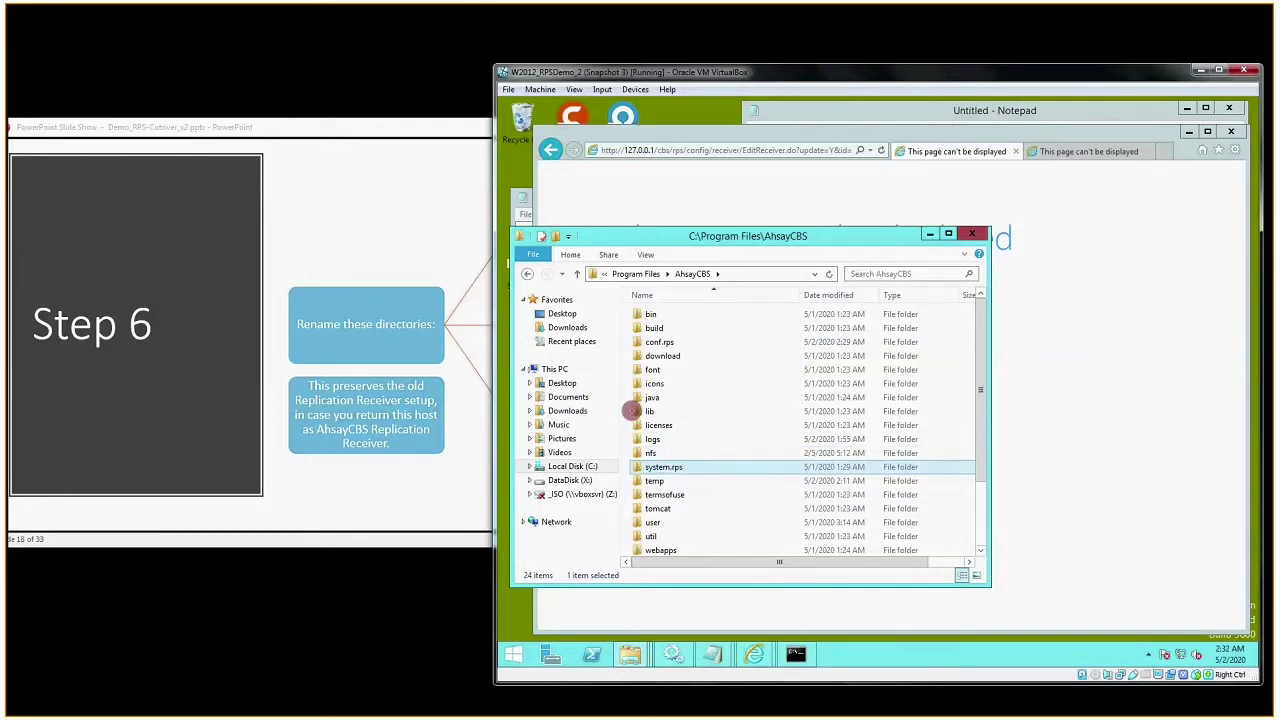
- Rename the logs folder to logs.rps and advance the slide show to Step 7
{"action": "right_click", "coordinate": [656, 439]}
{"action": "left_click", "coordinate": [657, 491]}
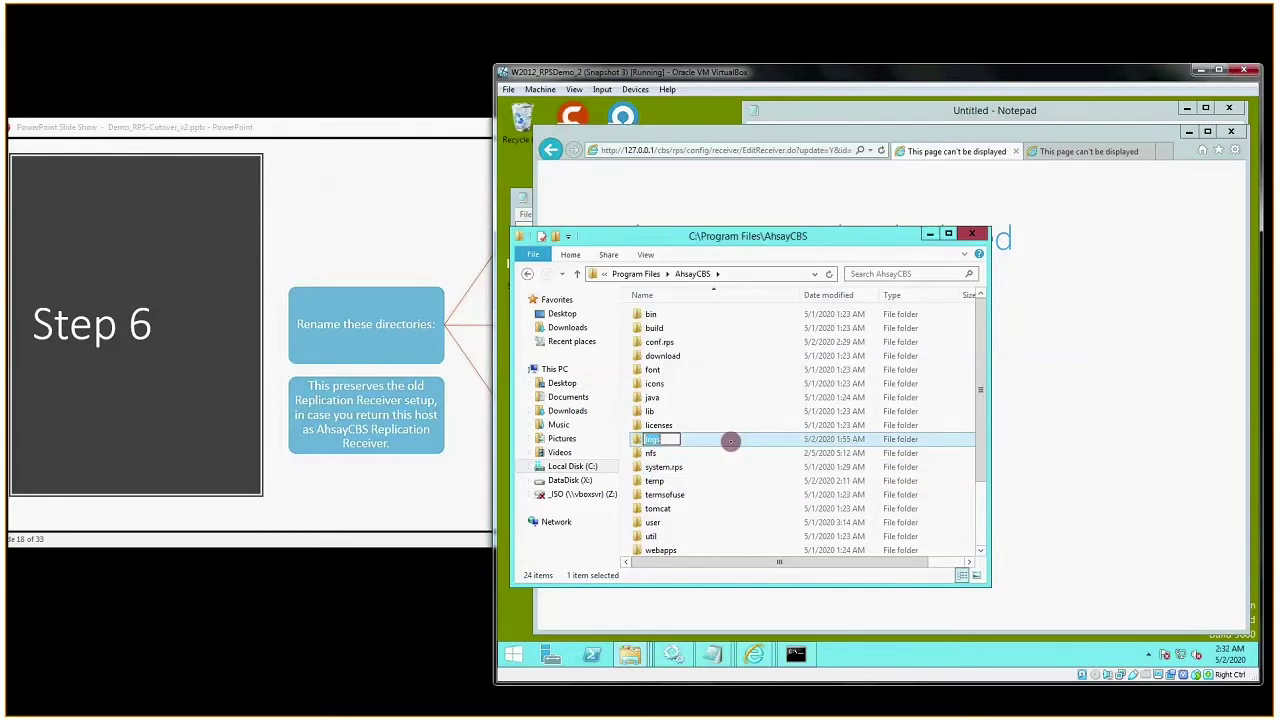
{"action": "key", "text": "End"}
{"action": "type", "text": ".rps"}
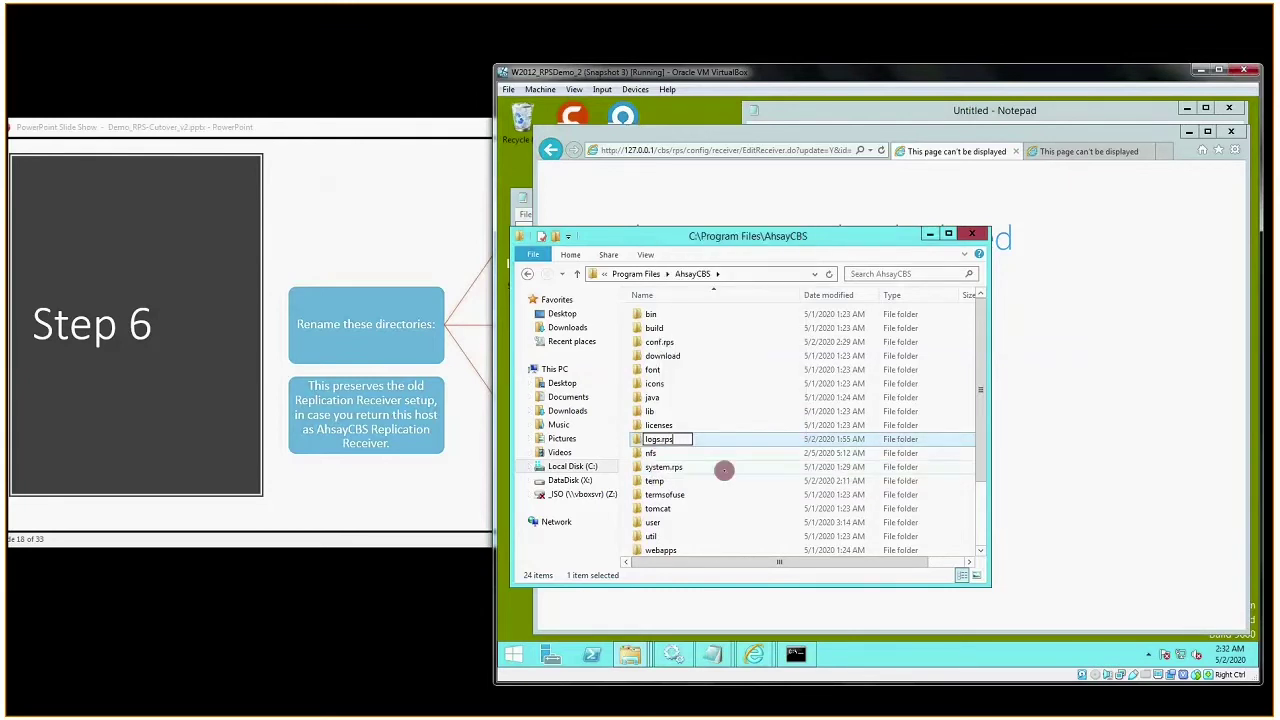
{"action": "key", "text": "Return"}
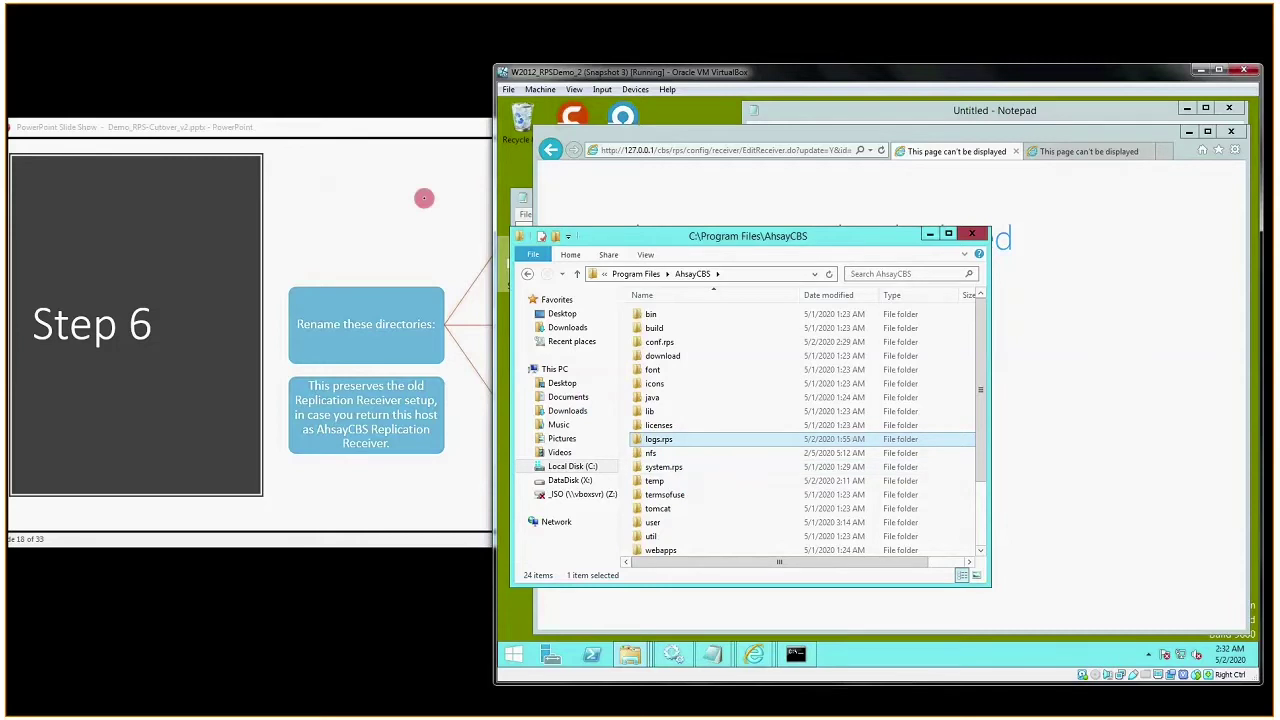
{"action": "left_click", "coordinate": [424, 198]}
{"action": "left_click", "coordinate": [424, 198]}
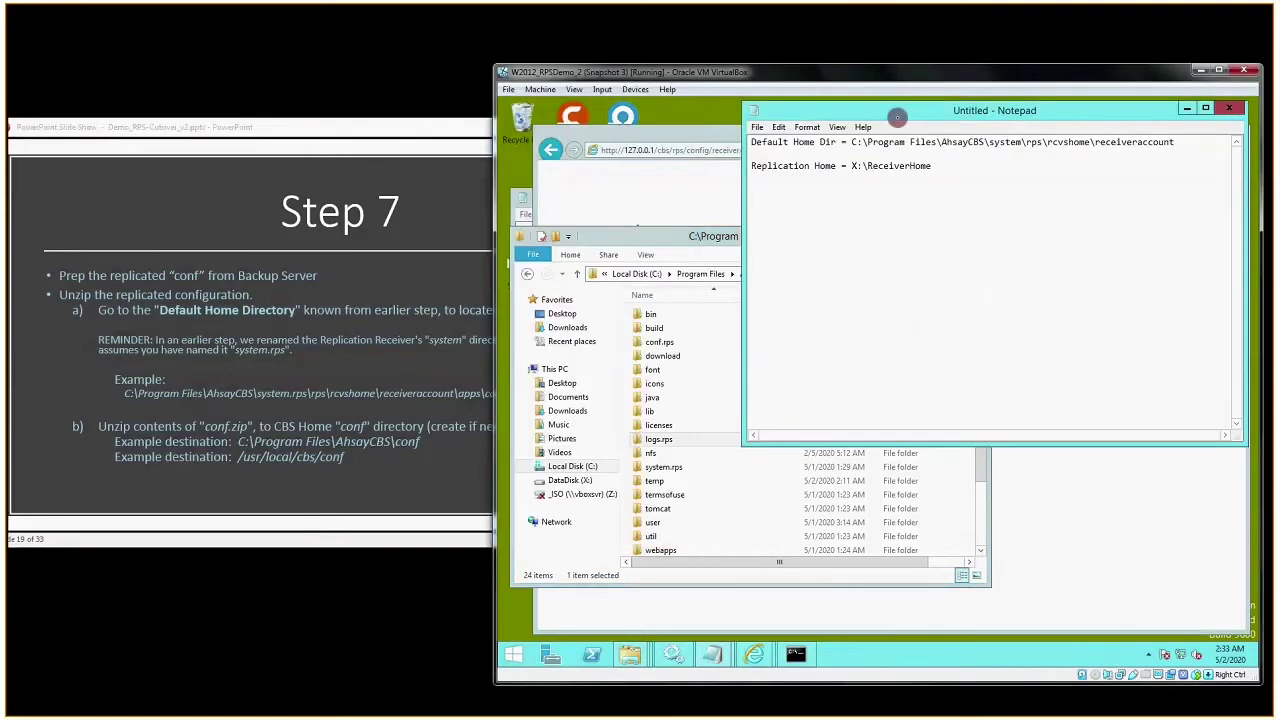
- Select the Default Home Dir path in Notepad, then open system.rps\rps\rcvshome\receiveraccount
{"action": "left_click_drag", "start_coordinate": [851, 142], "coordinate": [1024, 148]}
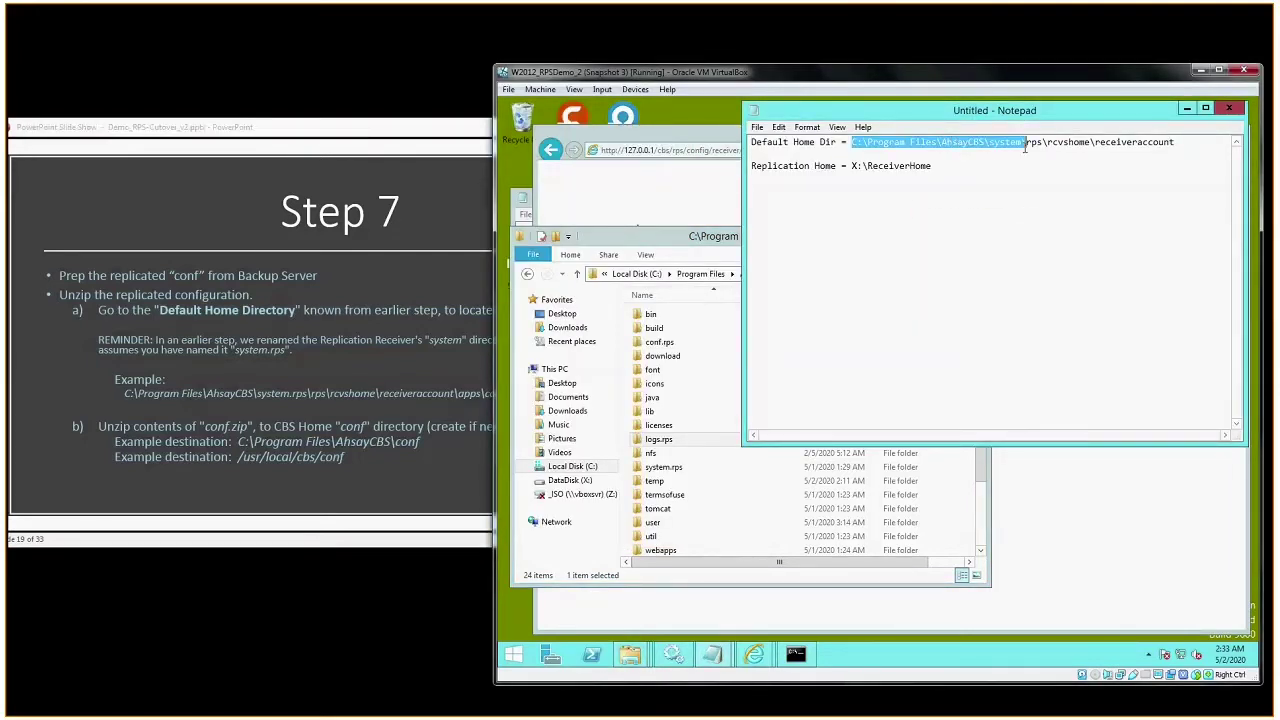
{"action": "key", "text": "shift+End"}
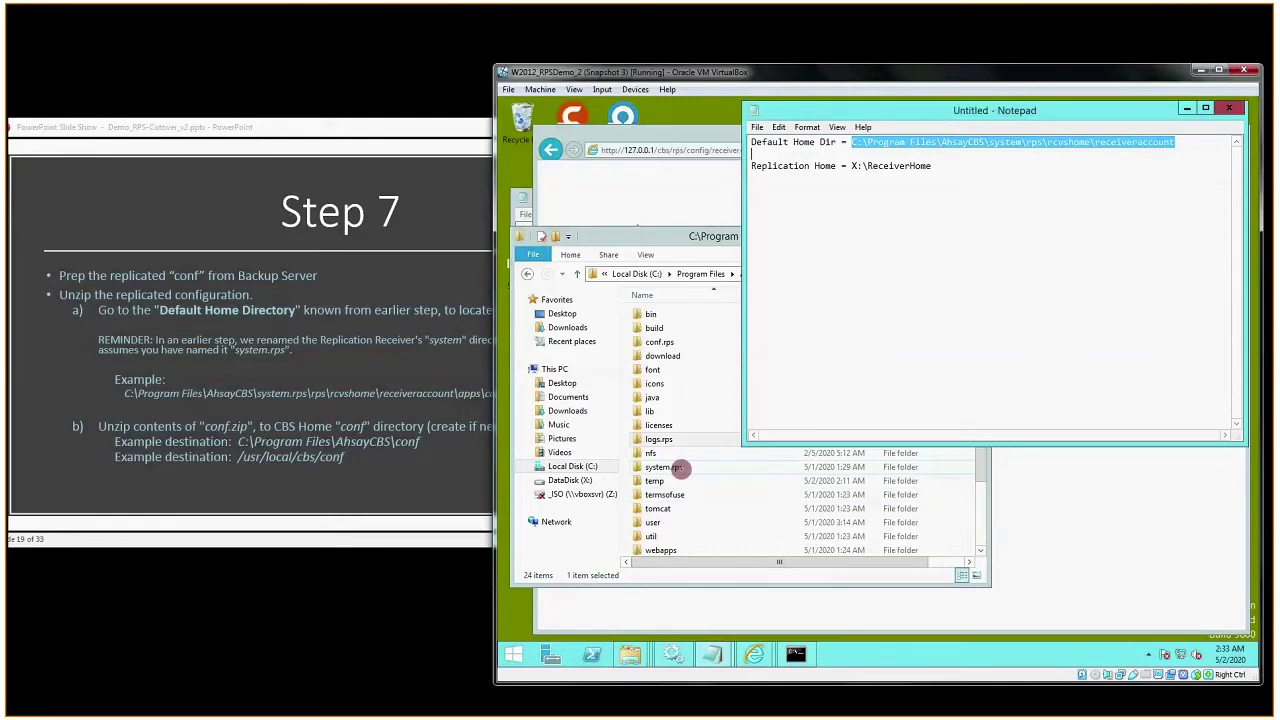
{"action": "left_click", "coordinate": [676, 467]}
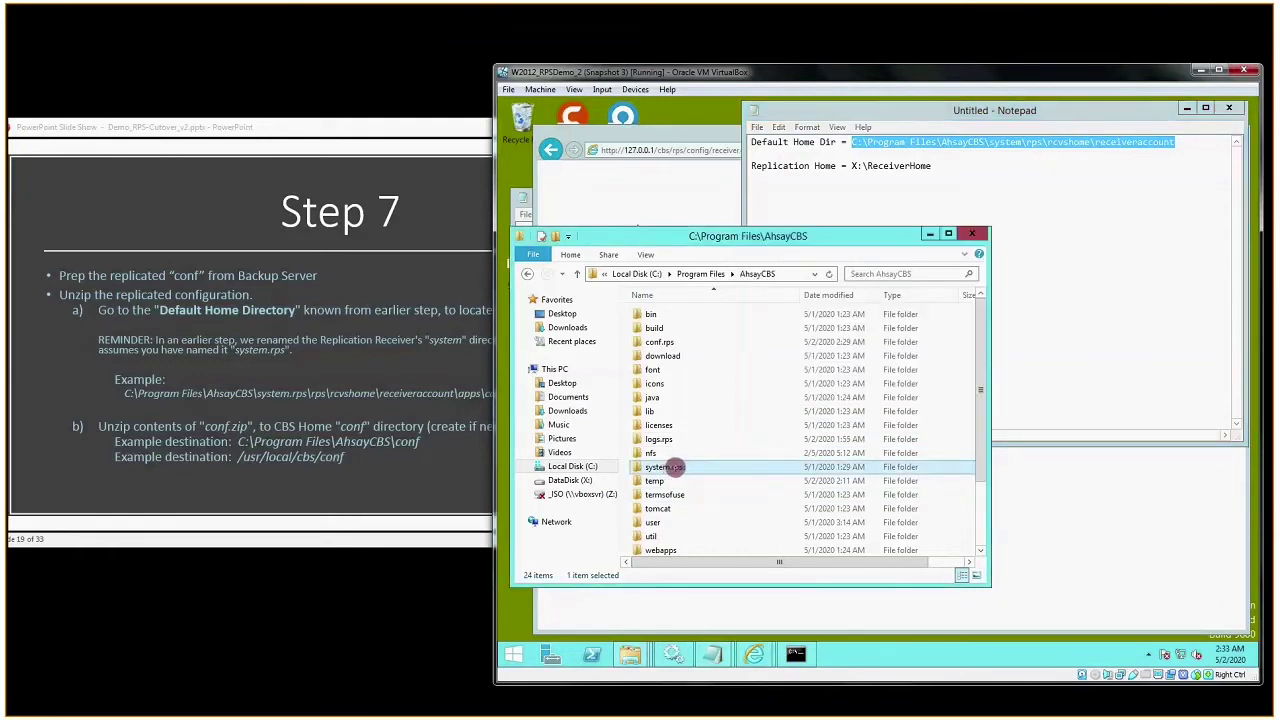
{"action": "double_click", "coordinate": [675, 467]}
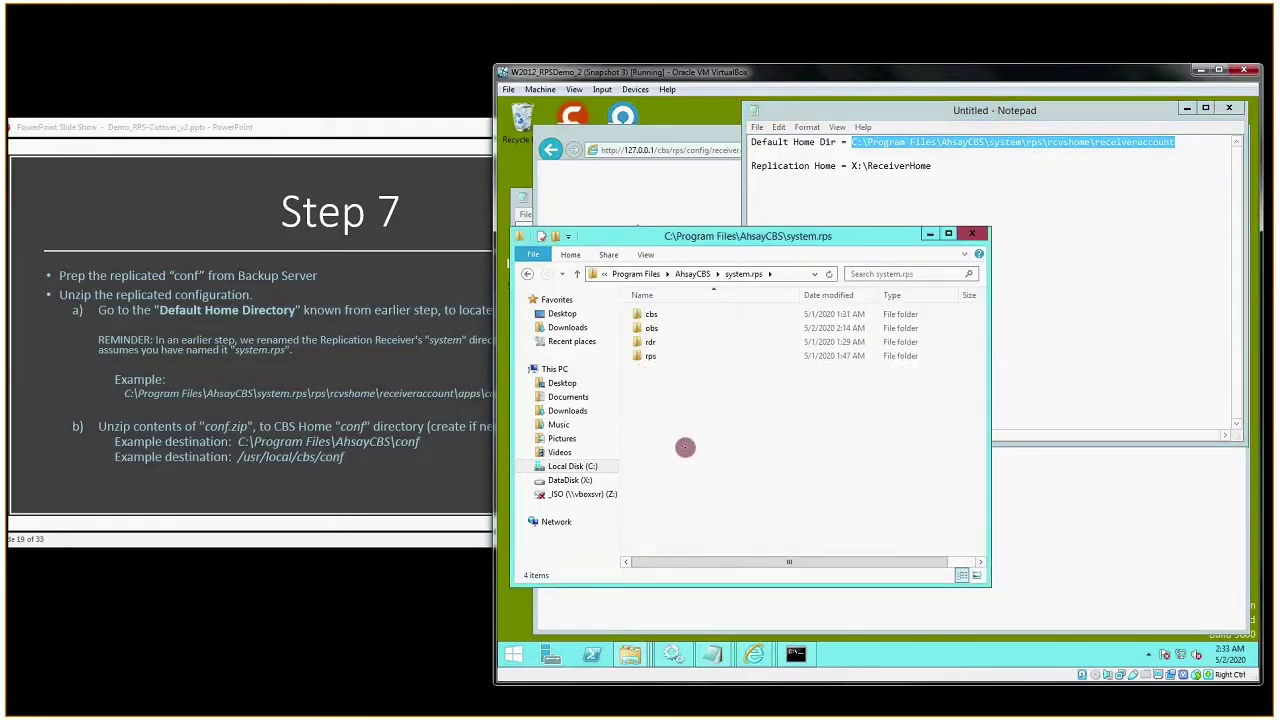
{"action": "double_click", "coordinate": [652, 356]}
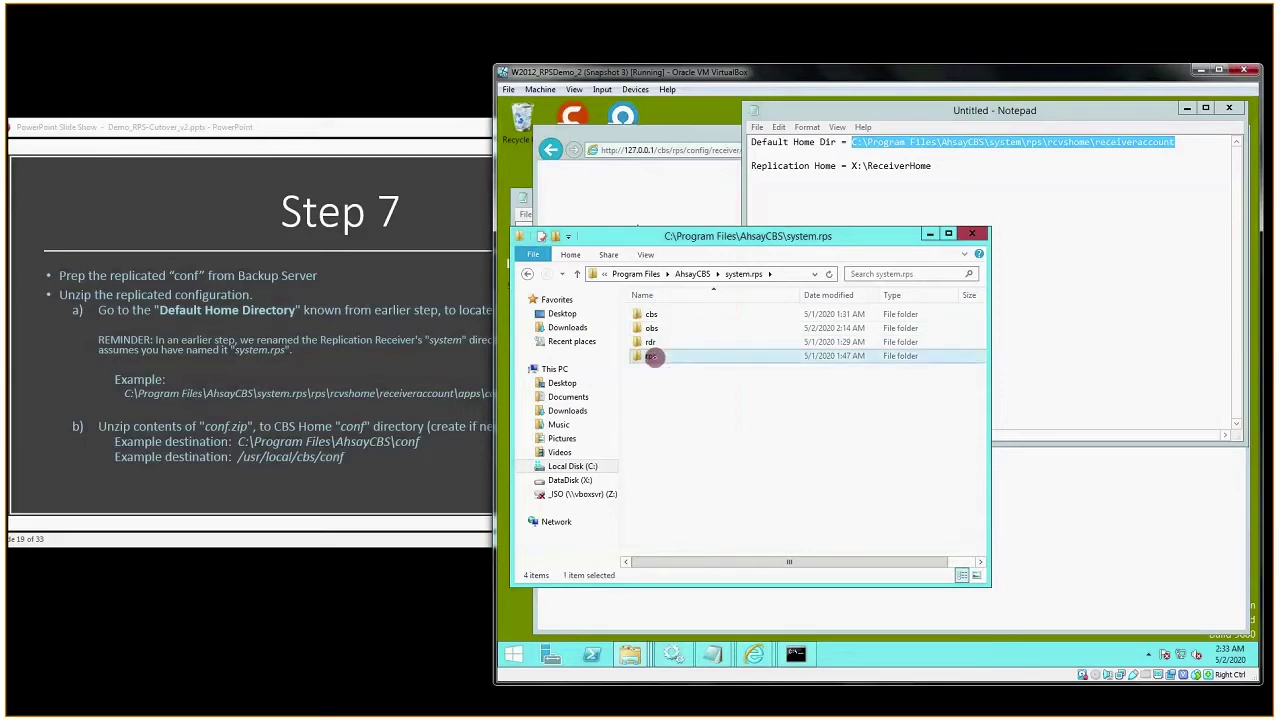
{"action": "double_click", "coordinate": [663, 315]}
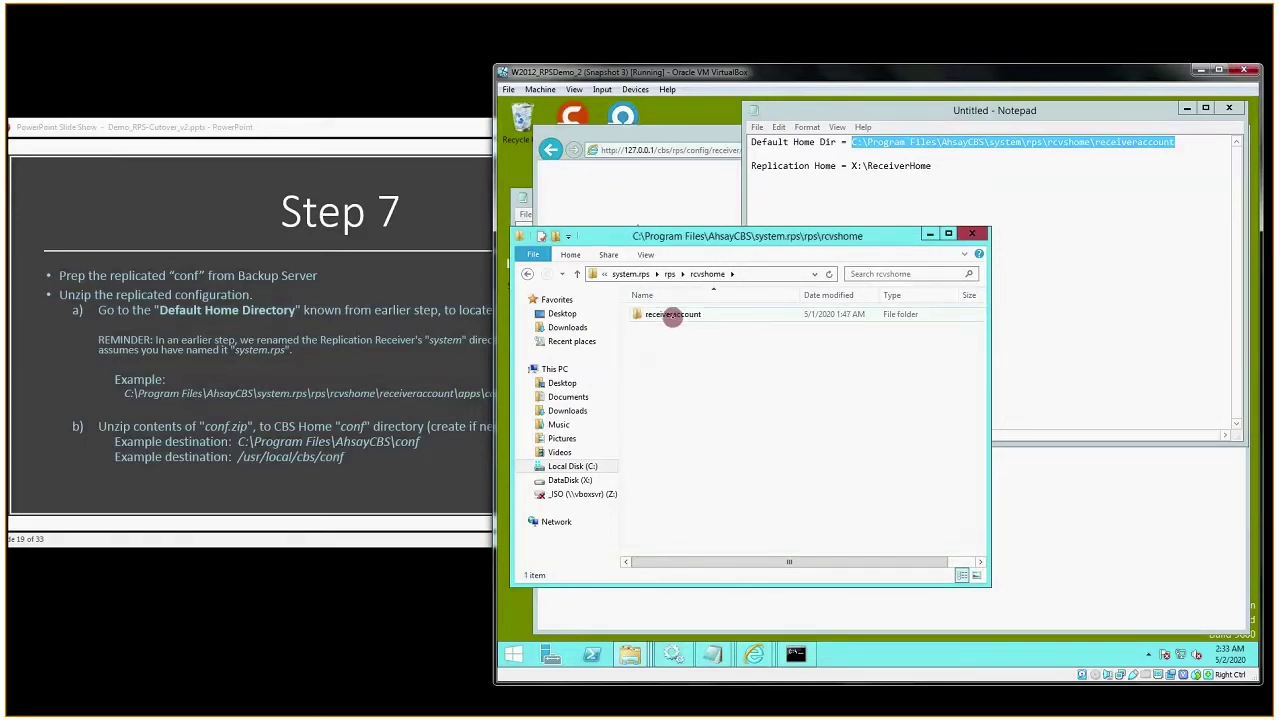
{"action": "double_click", "coordinate": [673, 315]}
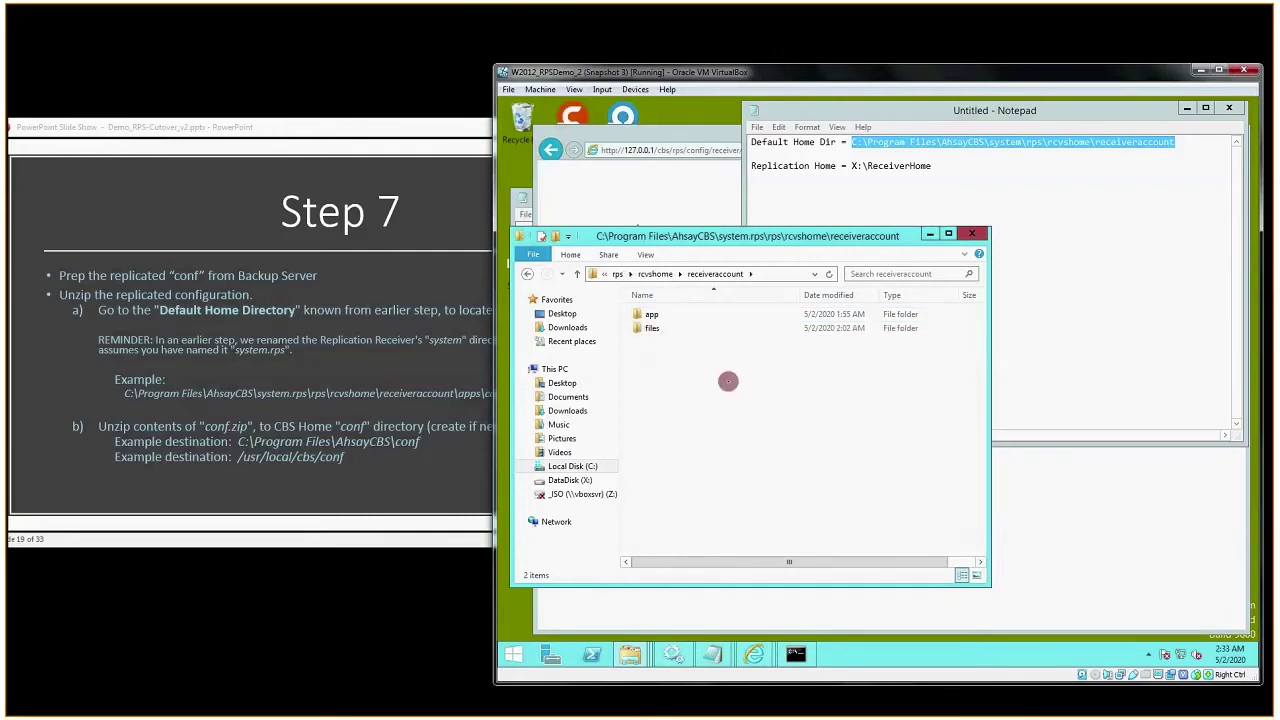
- Check the folder path against Step 7, then open app\conf and view inside conf.zip
{"action": "left_click", "coordinate": [774, 274]}
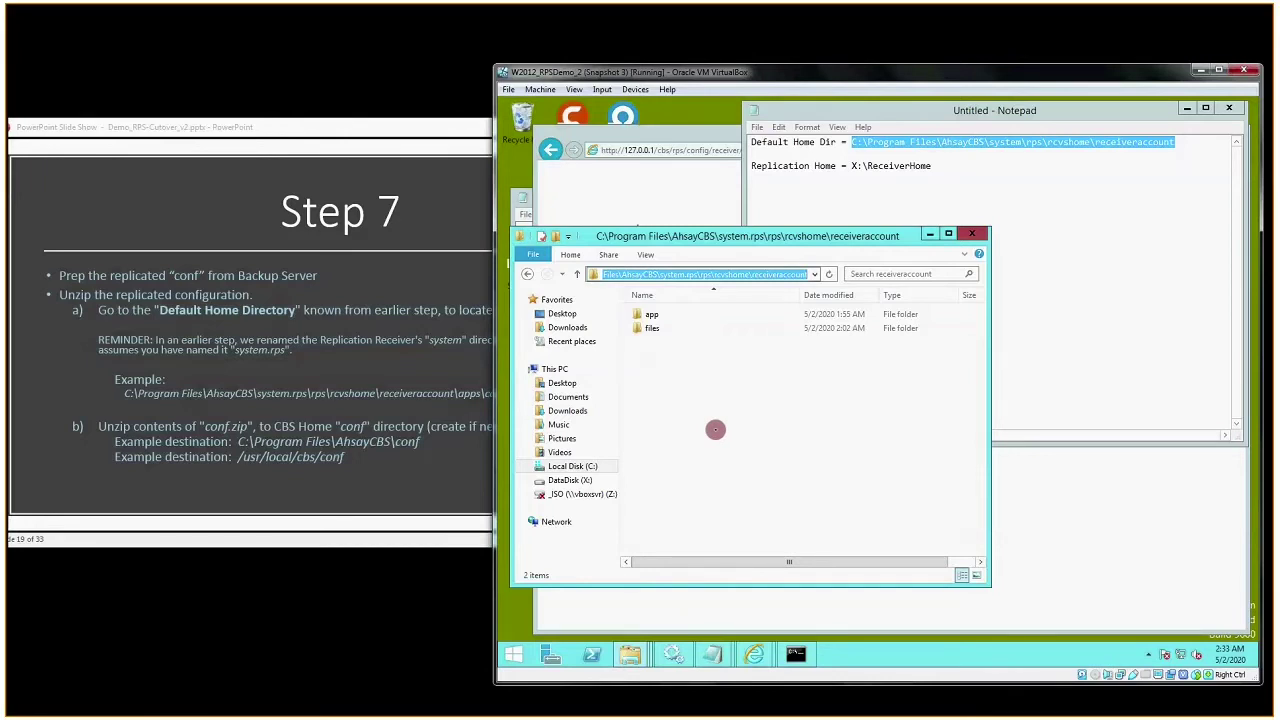
{"action": "left_click", "coordinate": [715, 430]}
{"action": "left_click", "coordinate": [490, 440]}
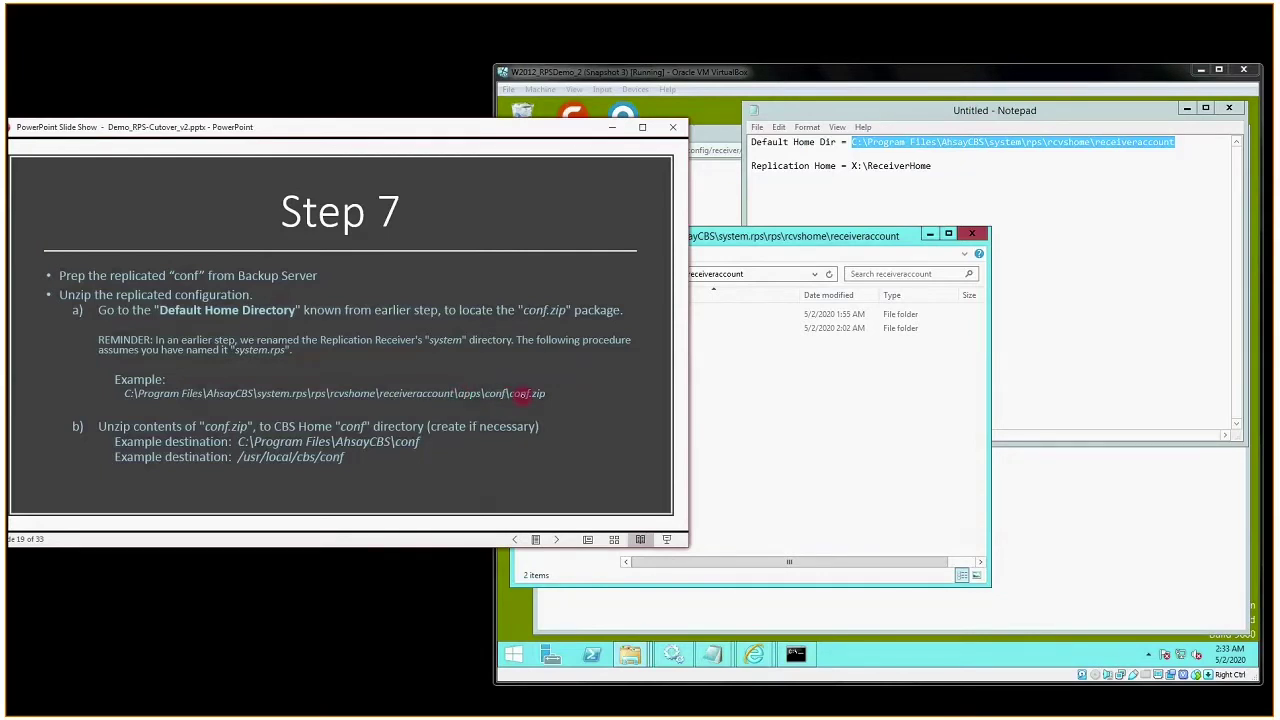
{"action": "left_click", "coordinate": [760, 379]}
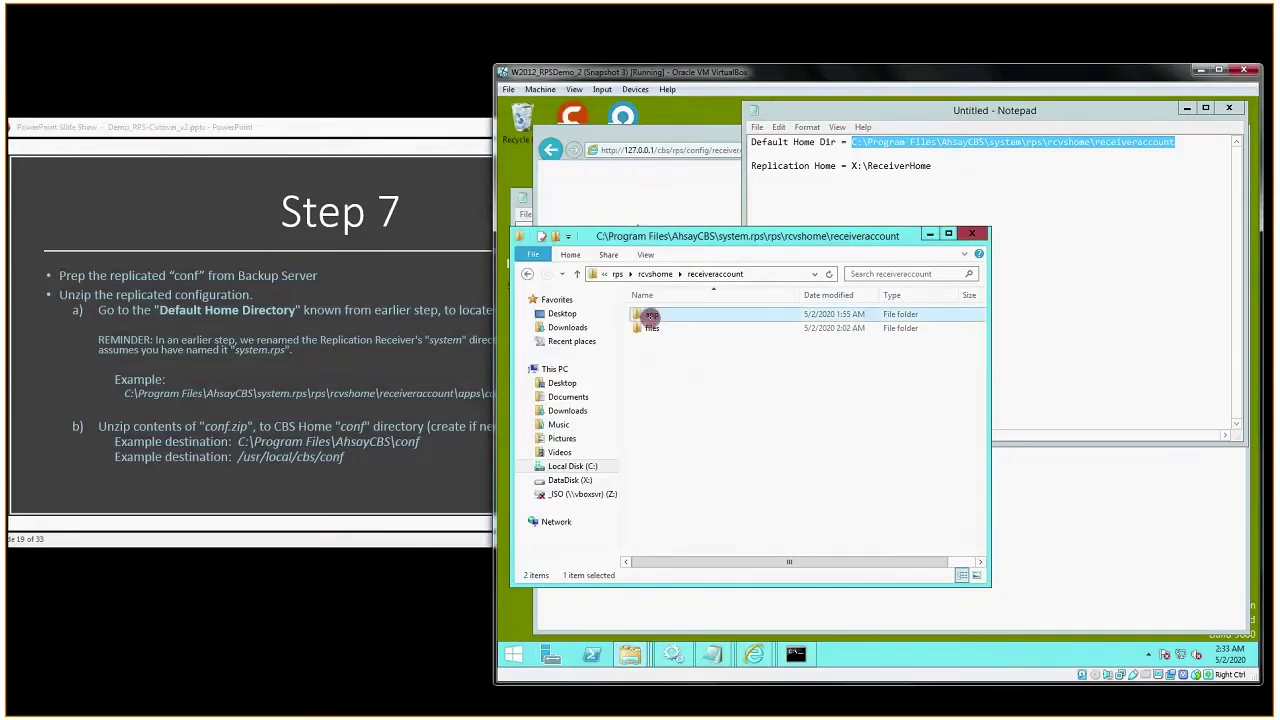
{"action": "double_click", "coordinate": [648, 316]}
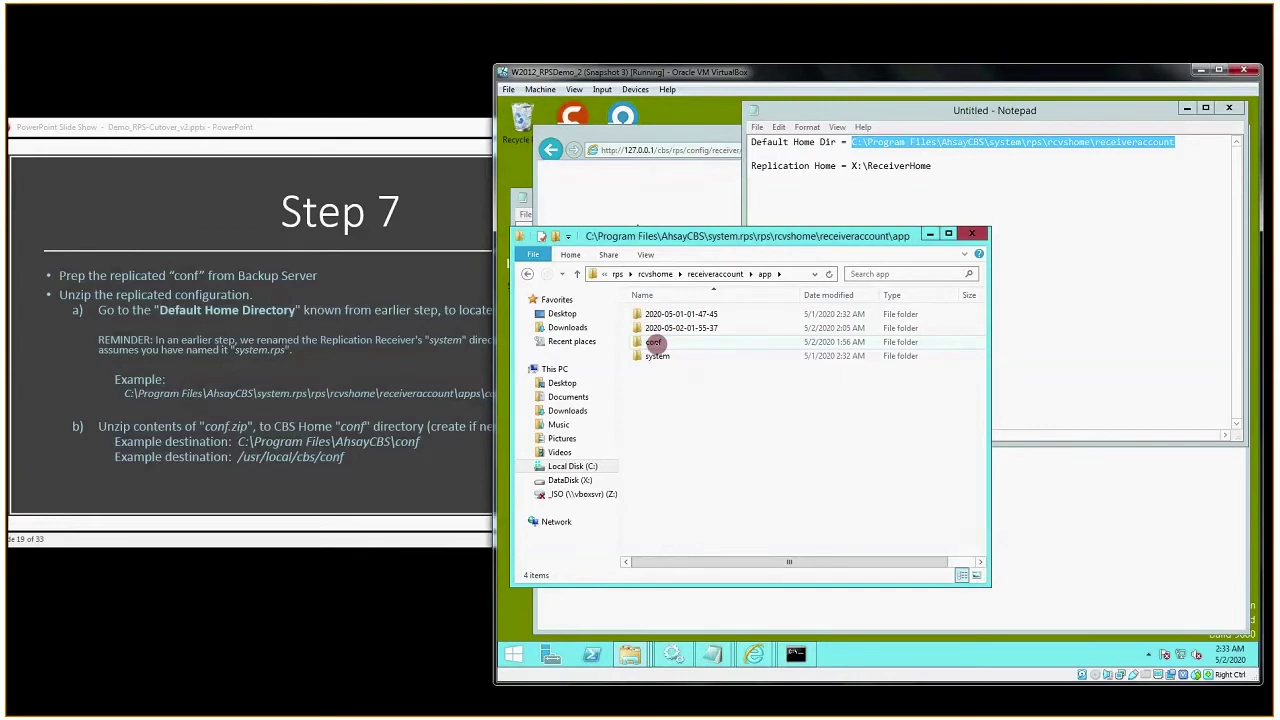
{"action": "double_click", "coordinate": [655, 342]}
{"action": "double_click", "coordinate": [656, 314]}
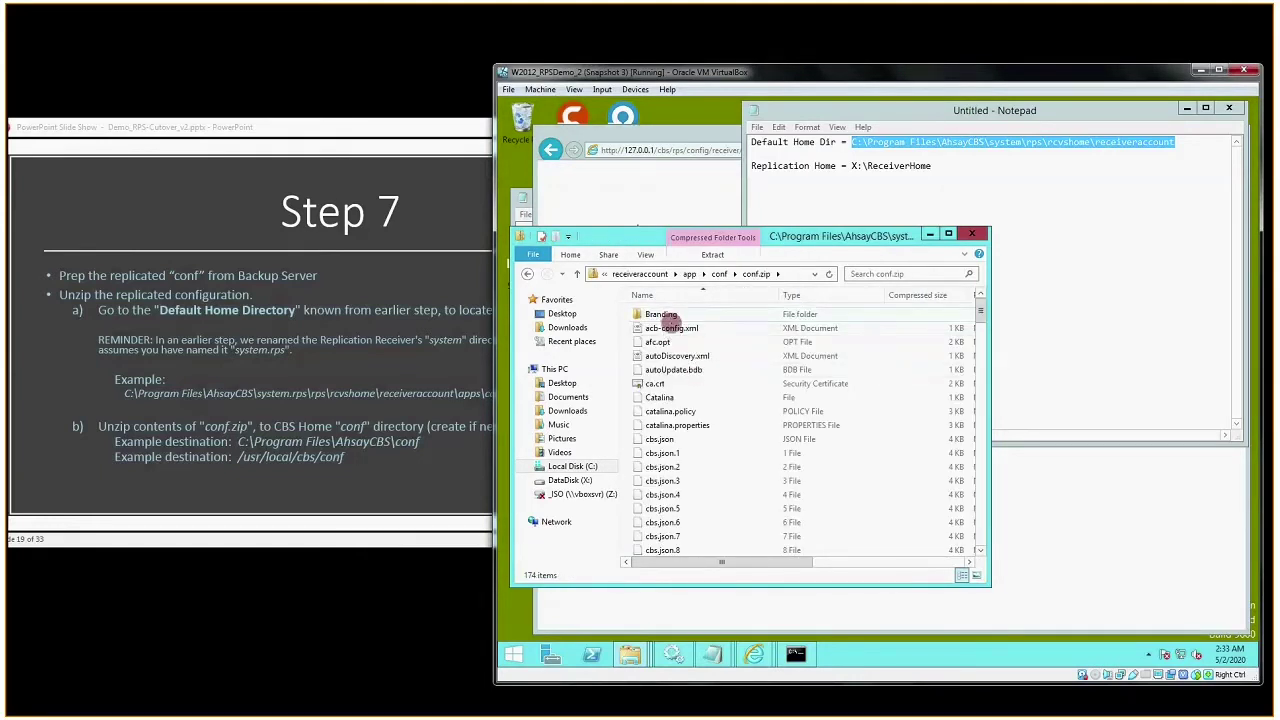
- Extract conf.zip into a conf folder beside it and cut that conf folder
{"action": "left_click", "coordinate": [719, 273]}
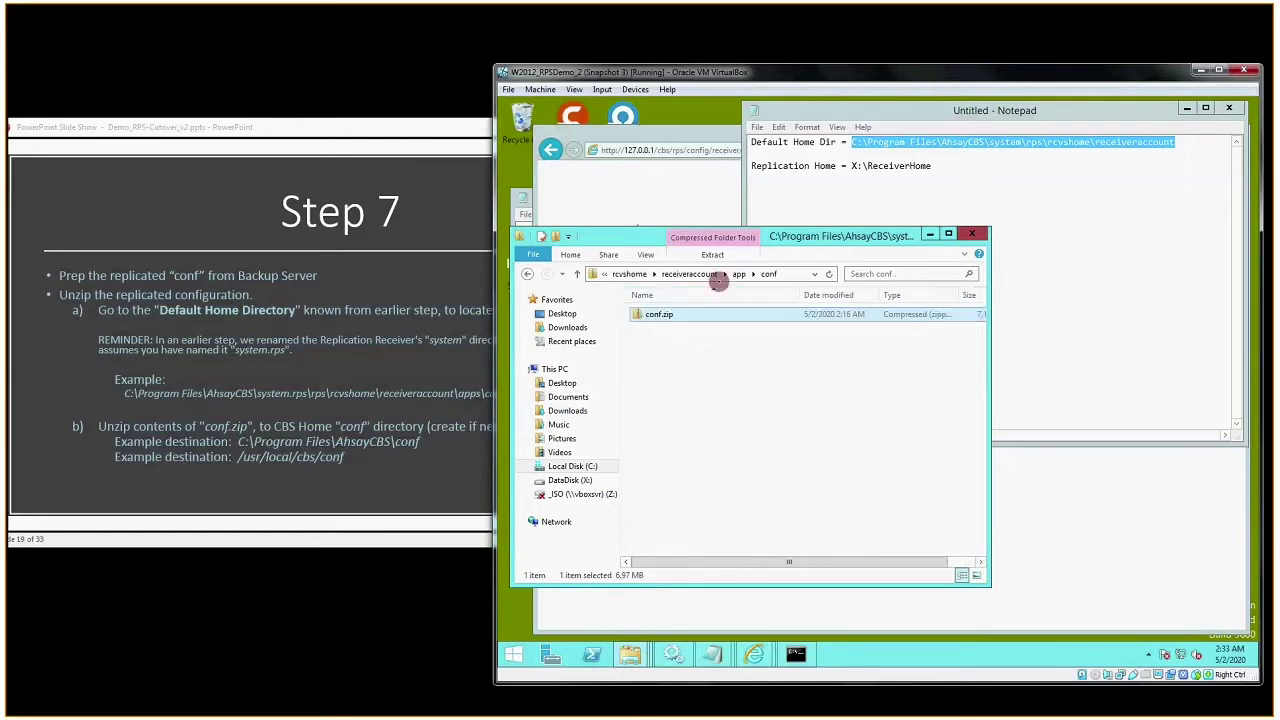
{"action": "right_click", "coordinate": [659, 314]}
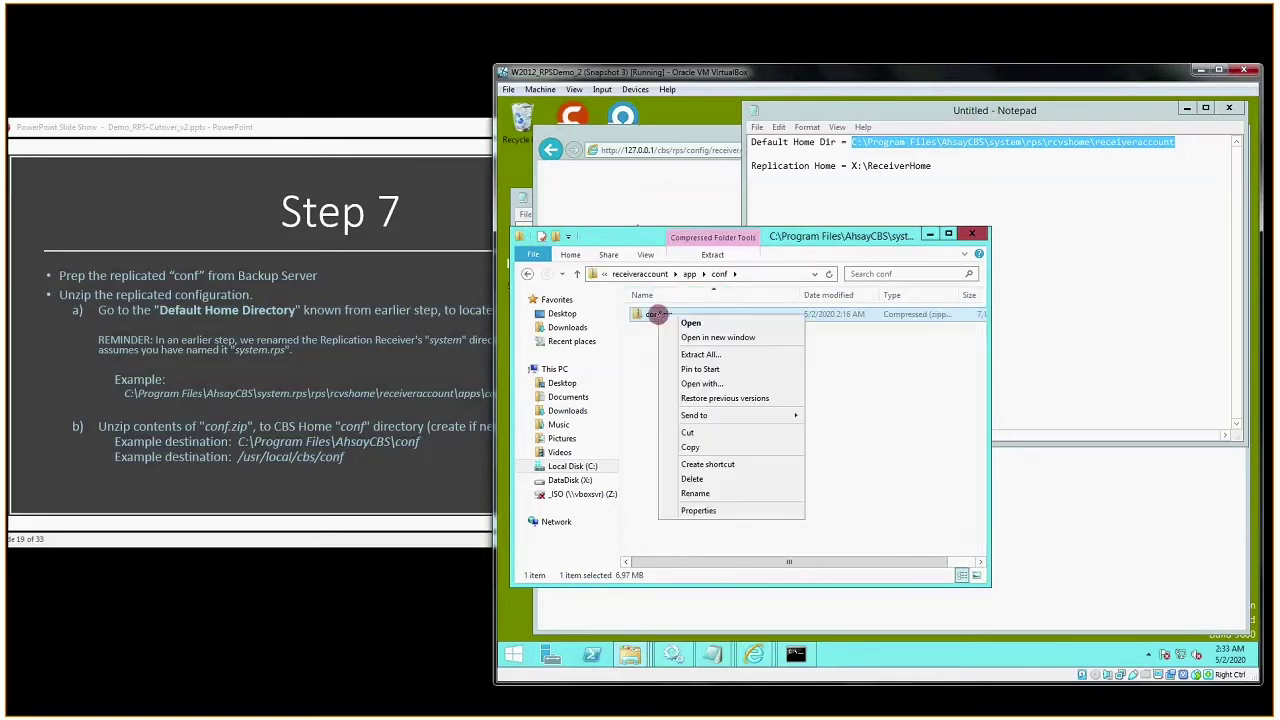
{"action": "left_click", "coordinate": [692, 354]}
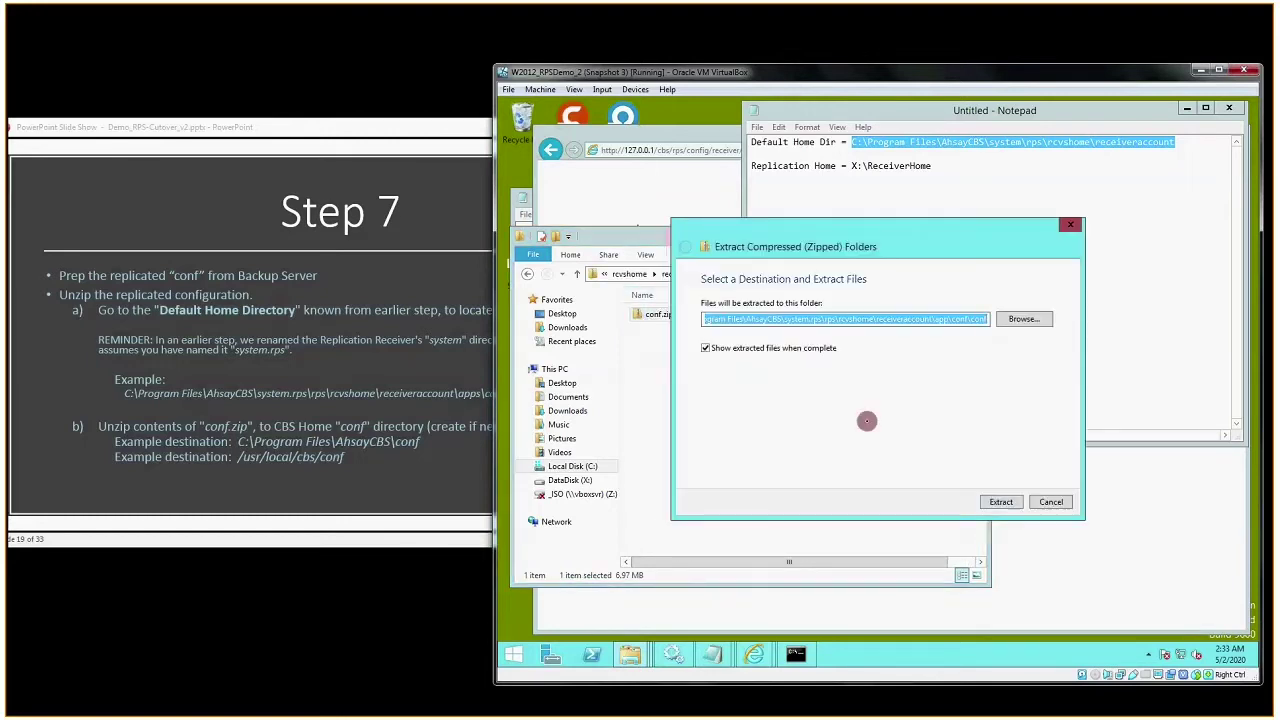
{"action": "left_click", "coordinate": [1001, 502]}
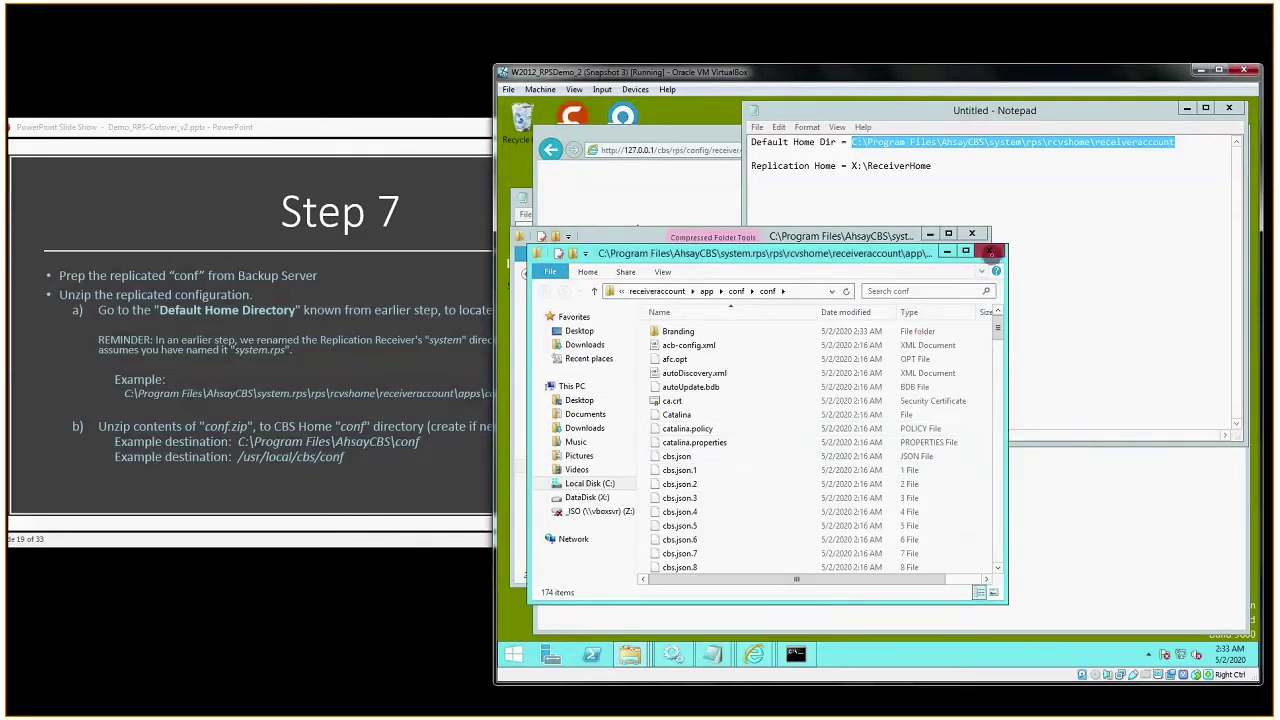
{"action": "left_click", "coordinate": [990, 251]}
{"action": "left_click", "coordinate": [652, 314]}
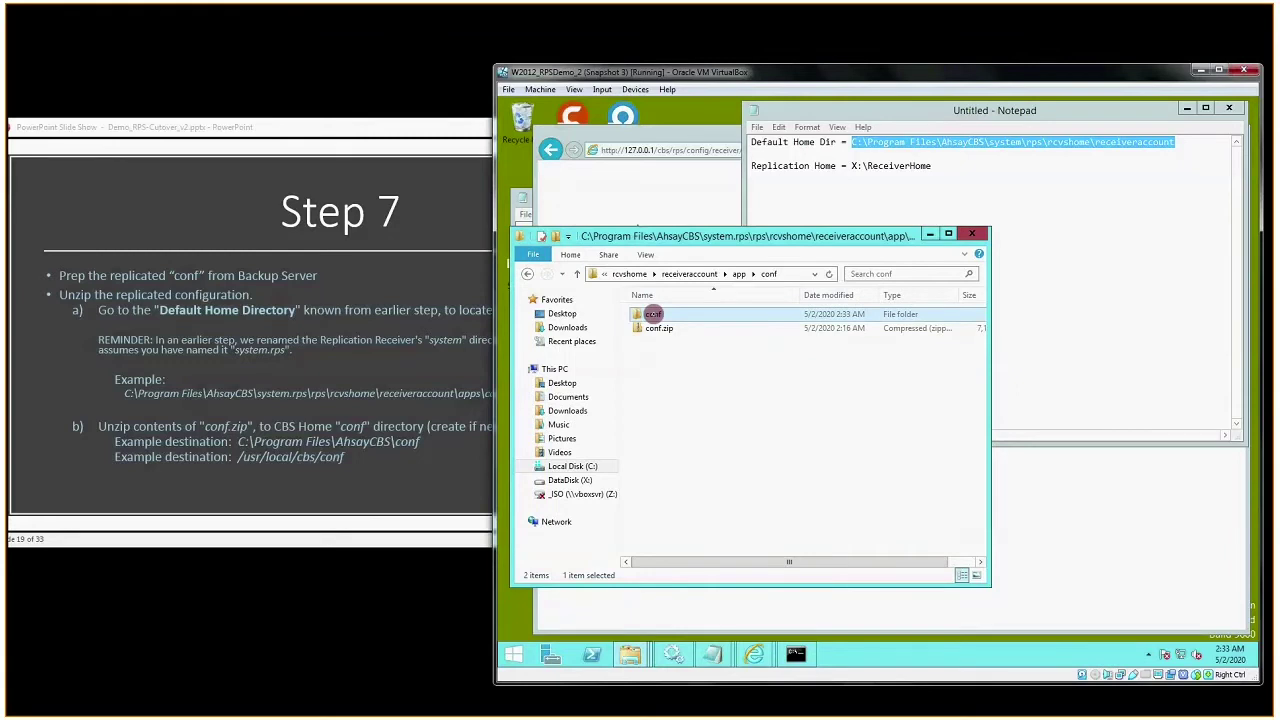
{"action": "right_click", "coordinate": [652, 314]}
{"action": "left_click", "coordinate": [746, 432]}
- Paste the conf folder into C:\Program Files\AhsayCBS and open it to verify its 174 items
{"action": "left_click", "coordinate": [590, 466]}
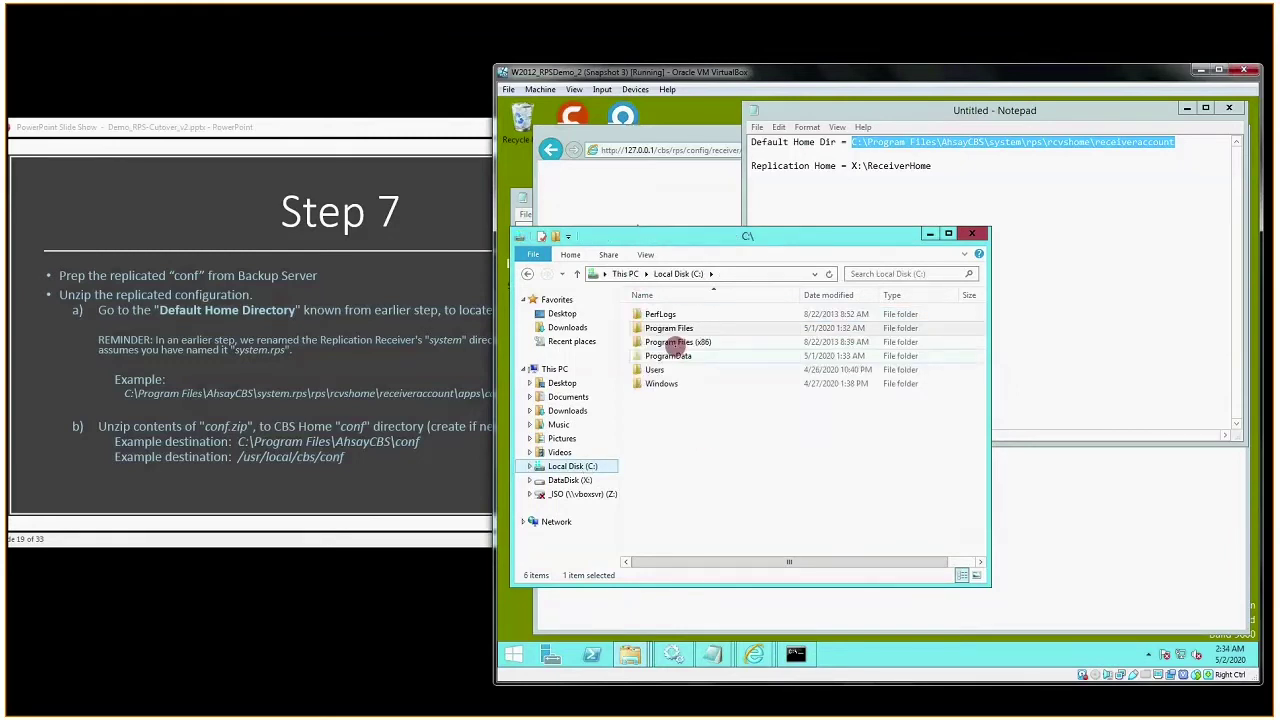
{"action": "double_click", "coordinate": [668, 328]}
{"action": "double_click", "coordinate": [660, 314]}
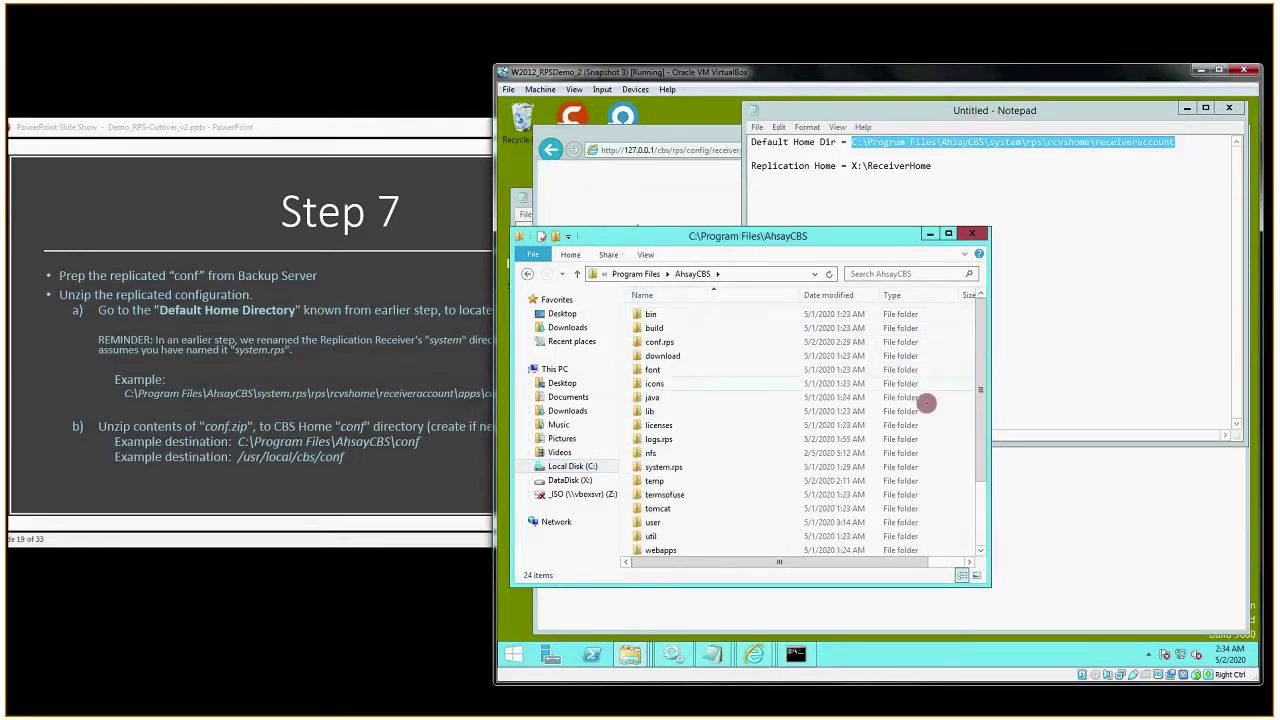
{"action": "scroll", "coordinate": [975, 517], "scroll_direction": "down", "scroll_amount": 2}
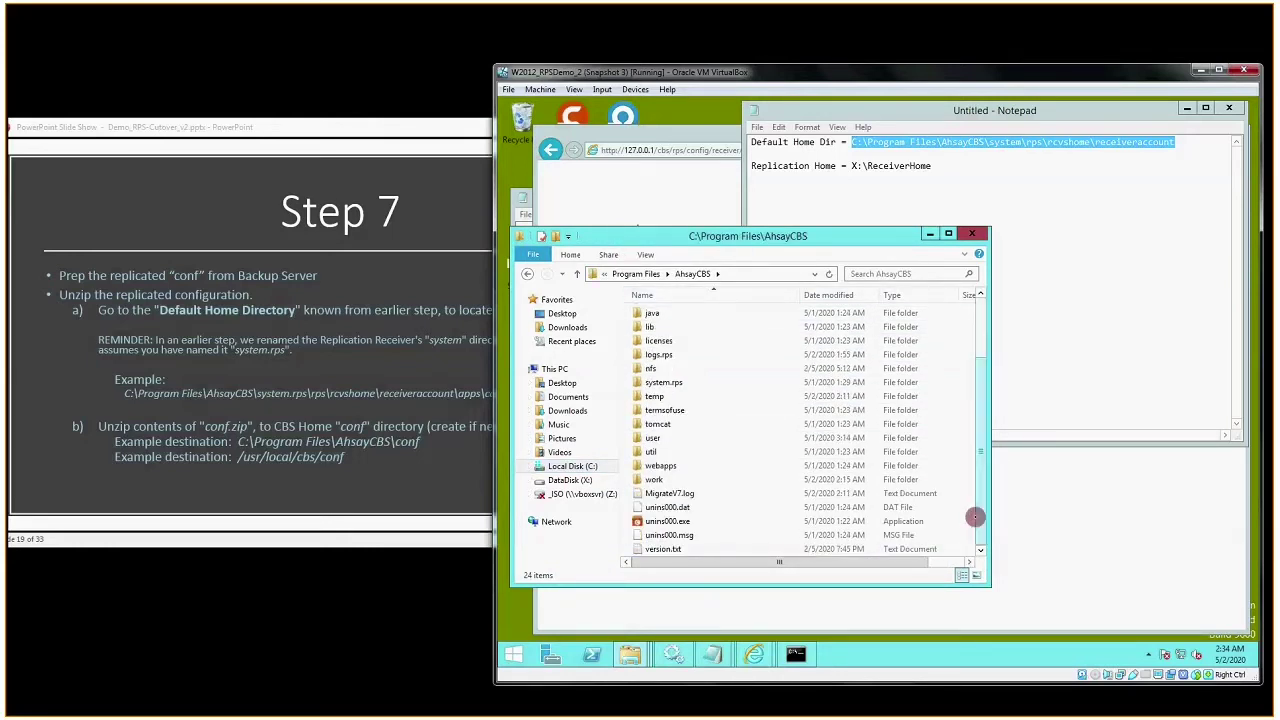
{"action": "right_click", "coordinate": [955, 516]}
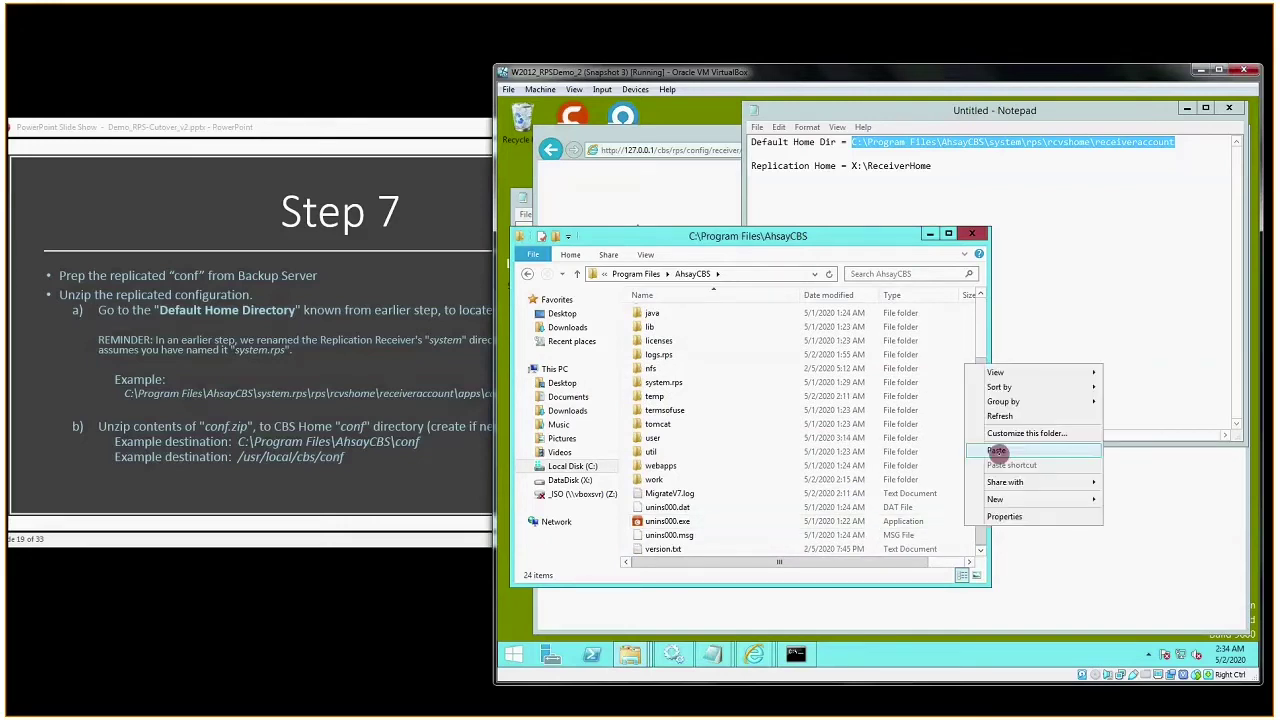
{"action": "left_click", "coordinate": [991, 449]}
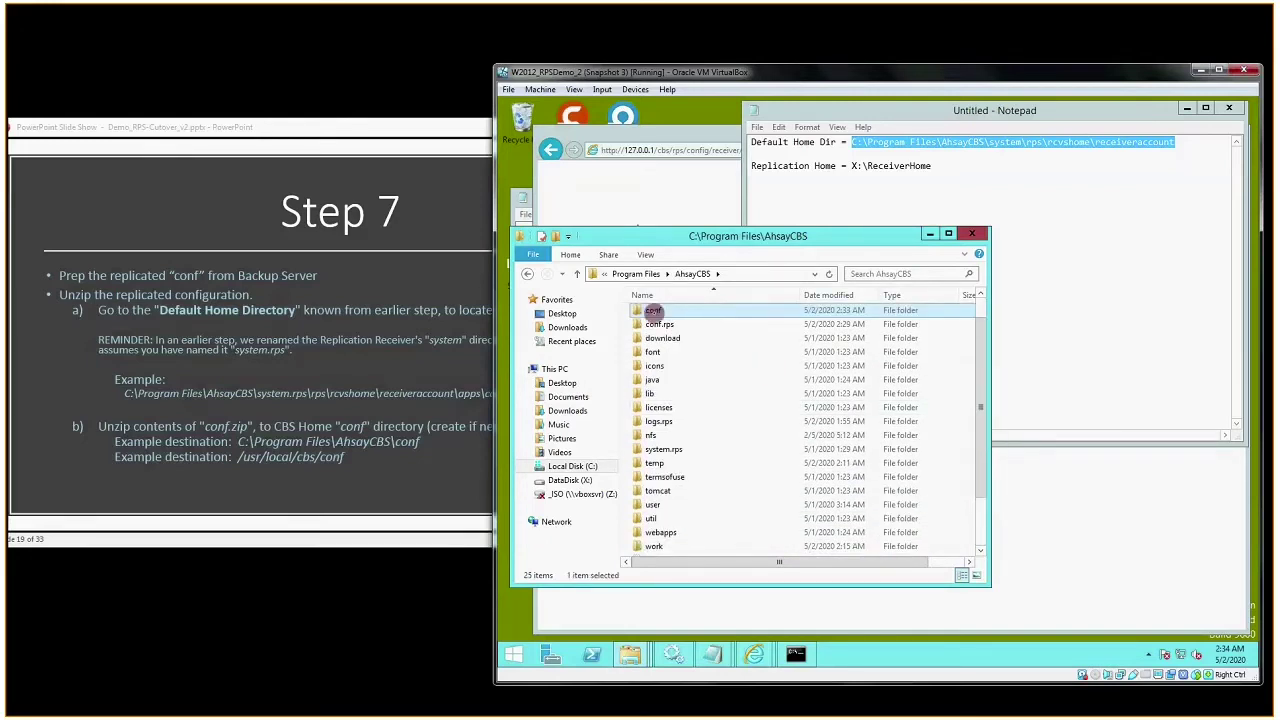
{"action": "double_click", "coordinate": [653, 312]}
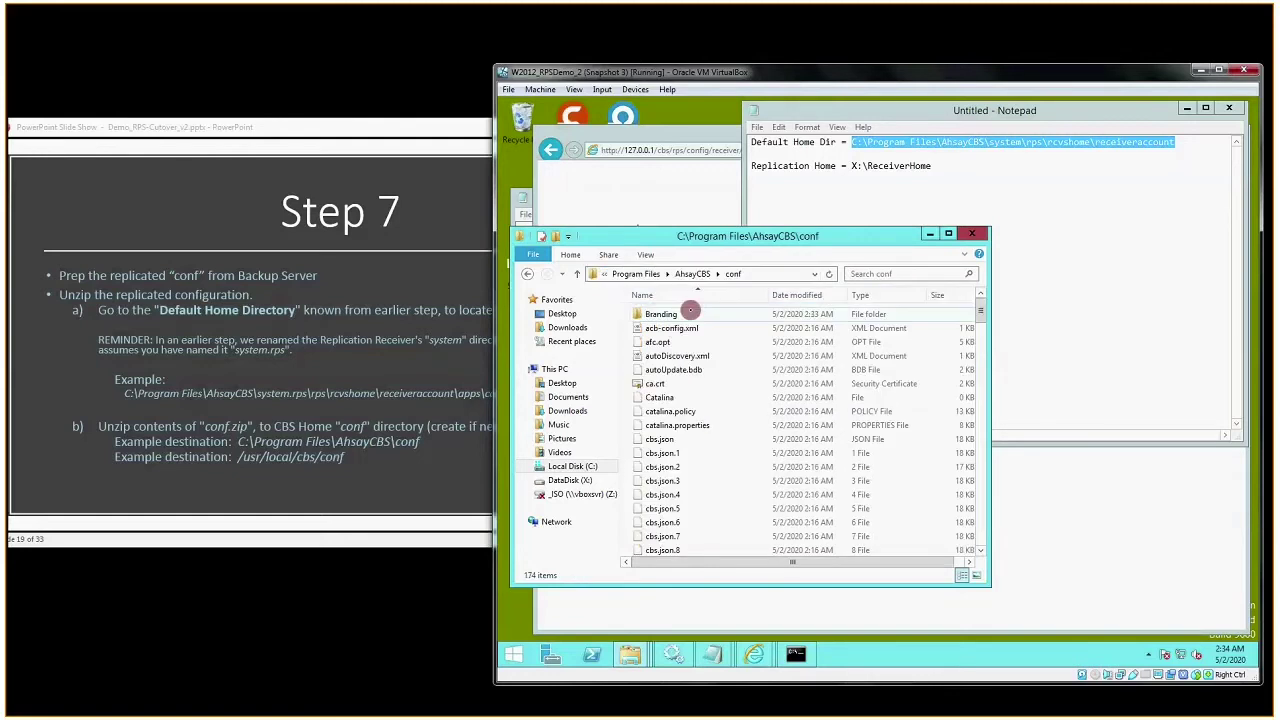
{"action": "left_click", "coordinate": [763, 274]}
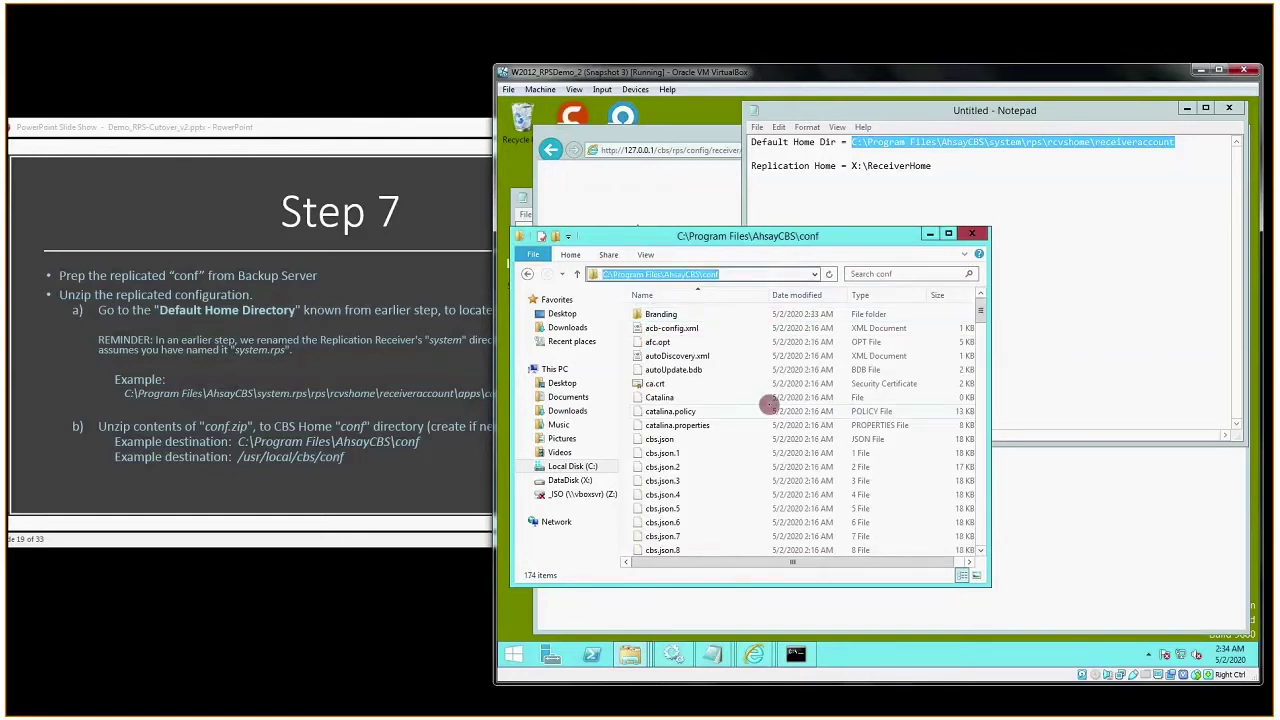
{"action": "left_click", "coordinate": [316, 462]}
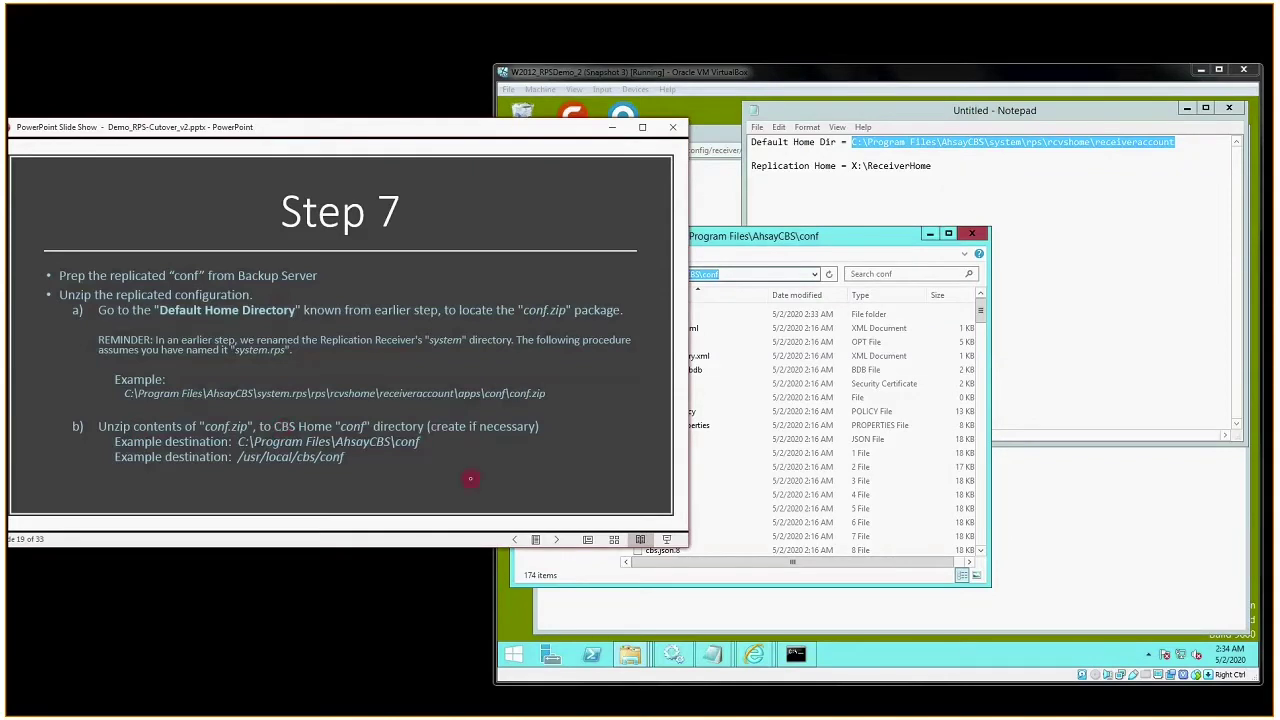
- Advance the slide show from Step 7 to Step 8
{"action": "left_click", "coordinate": [470, 479]}
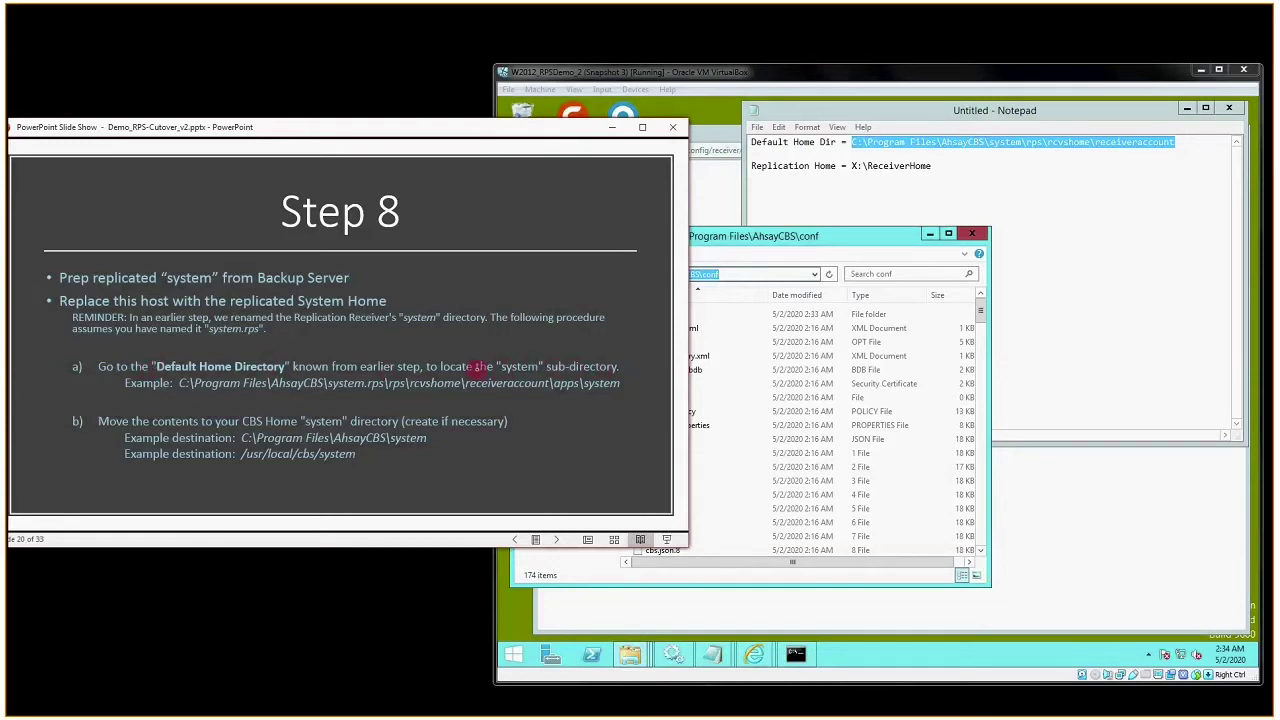
- From AhsayCBS, open system.rps\rps\rcvshome\receiveraccount
{"action": "left_click", "coordinate": [908, 116]}
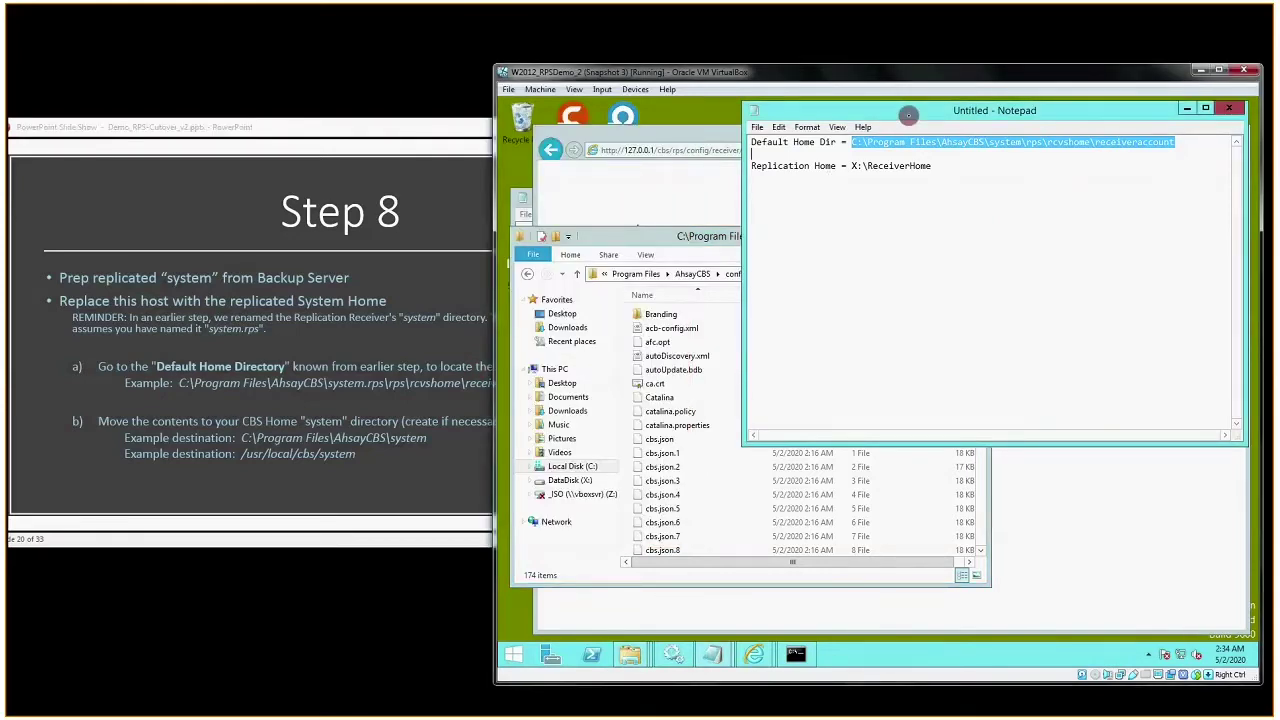
{"action": "left_click", "coordinate": [720, 236]}
{"action": "left_click", "coordinate": [690, 273]}
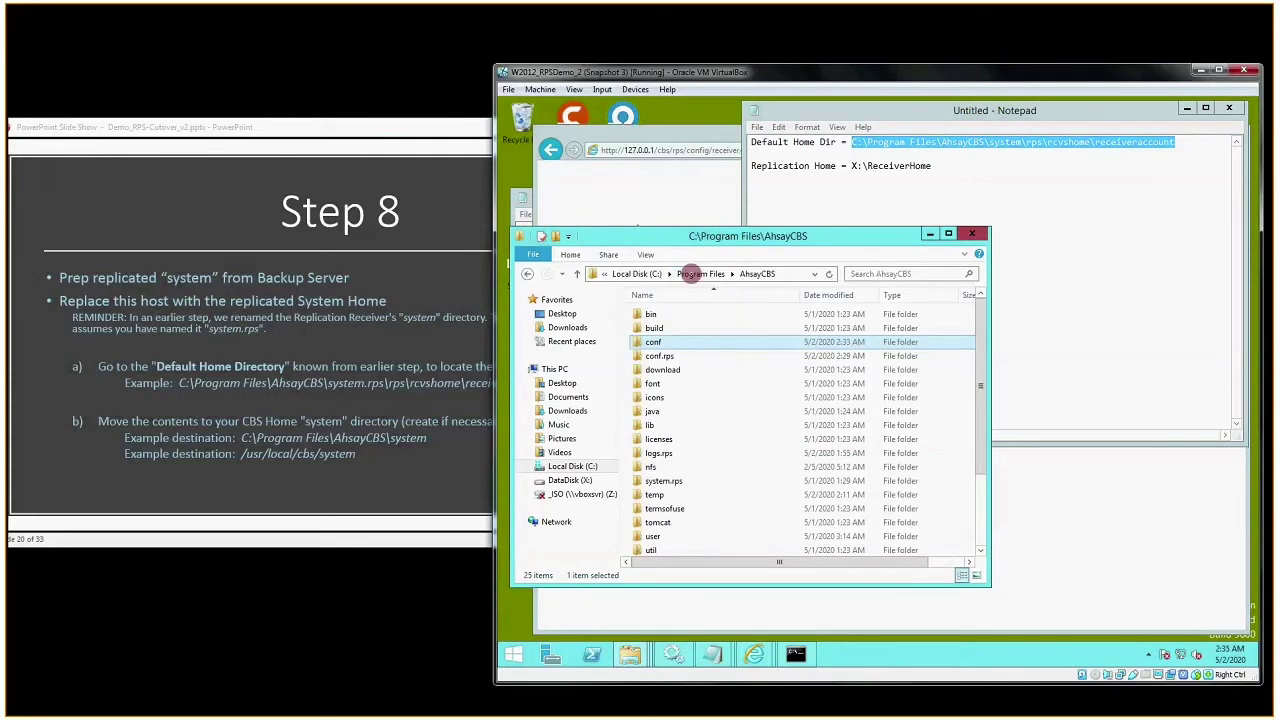
{"action": "double_click", "coordinate": [663, 480]}
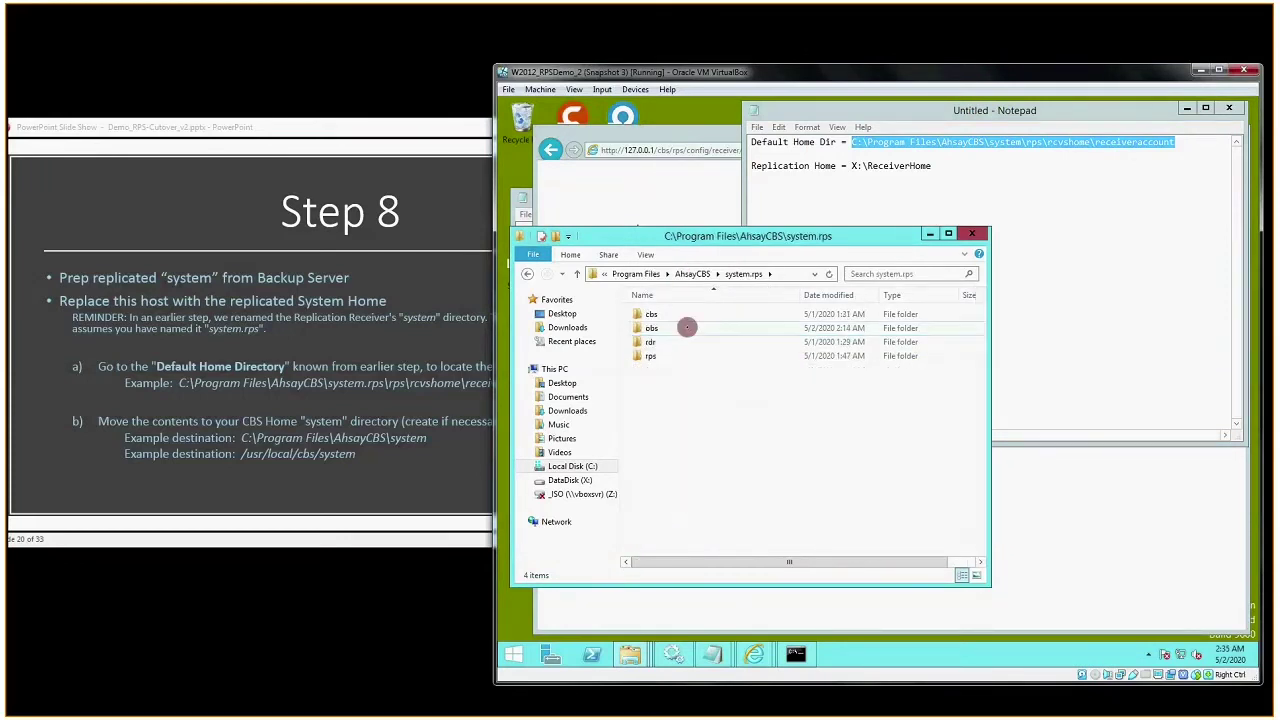
{"action": "left_click", "coordinate": [652, 356]}
{"action": "double_click", "coordinate": [652, 356]}
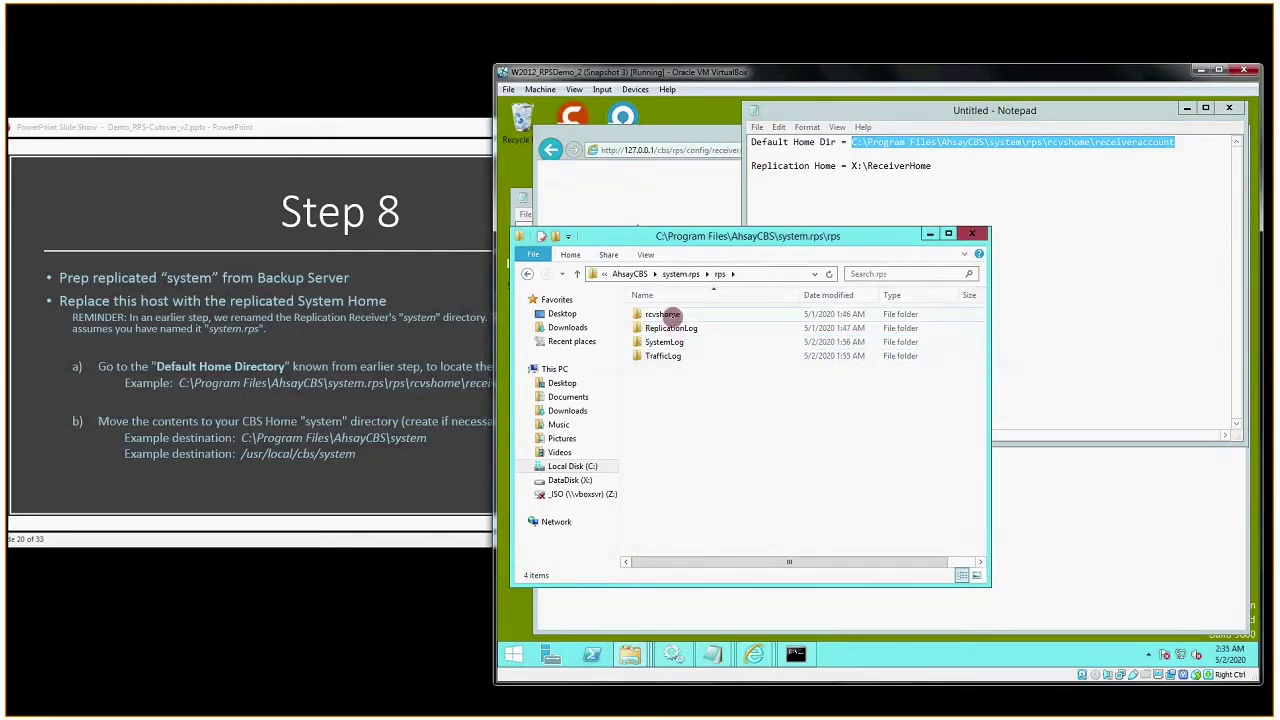
{"action": "double_click", "coordinate": [662, 314]}
{"action": "double_click", "coordinate": [670, 314]}
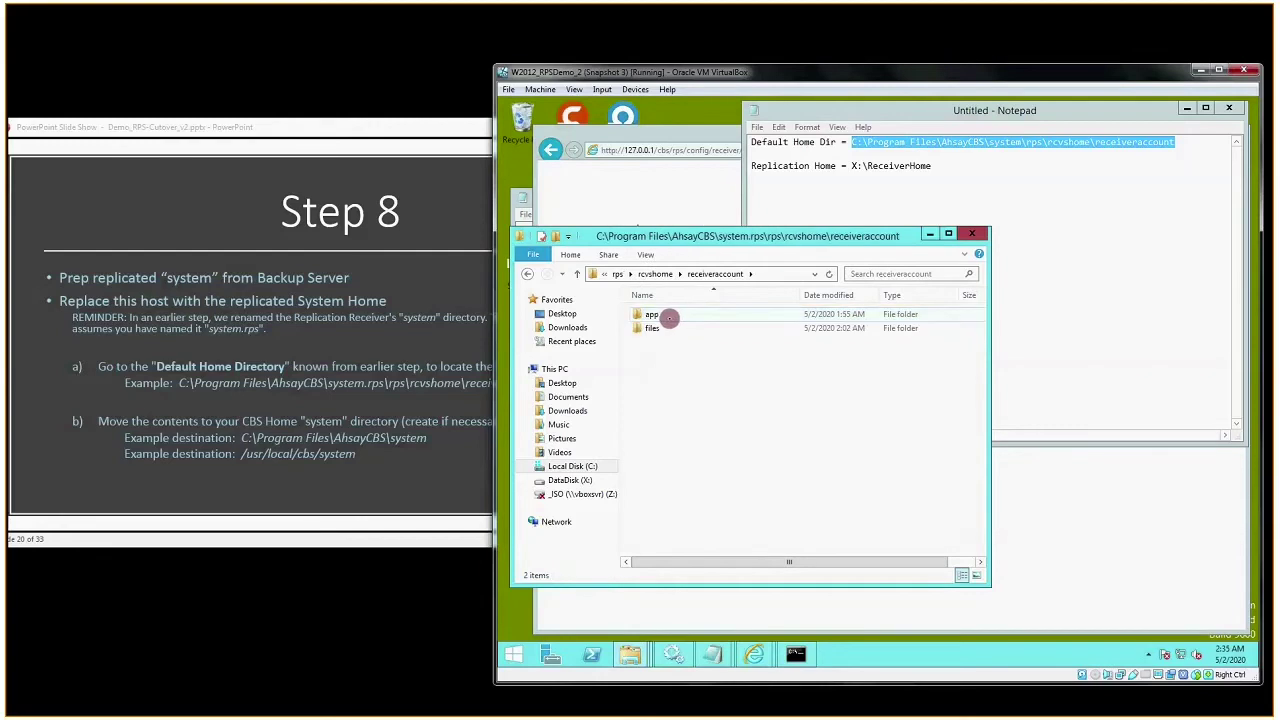
- Check the slide, then open app\system to show its cbs, obs, rdr and rps folders
{"action": "left_click", "coordinate": [456, 134]}
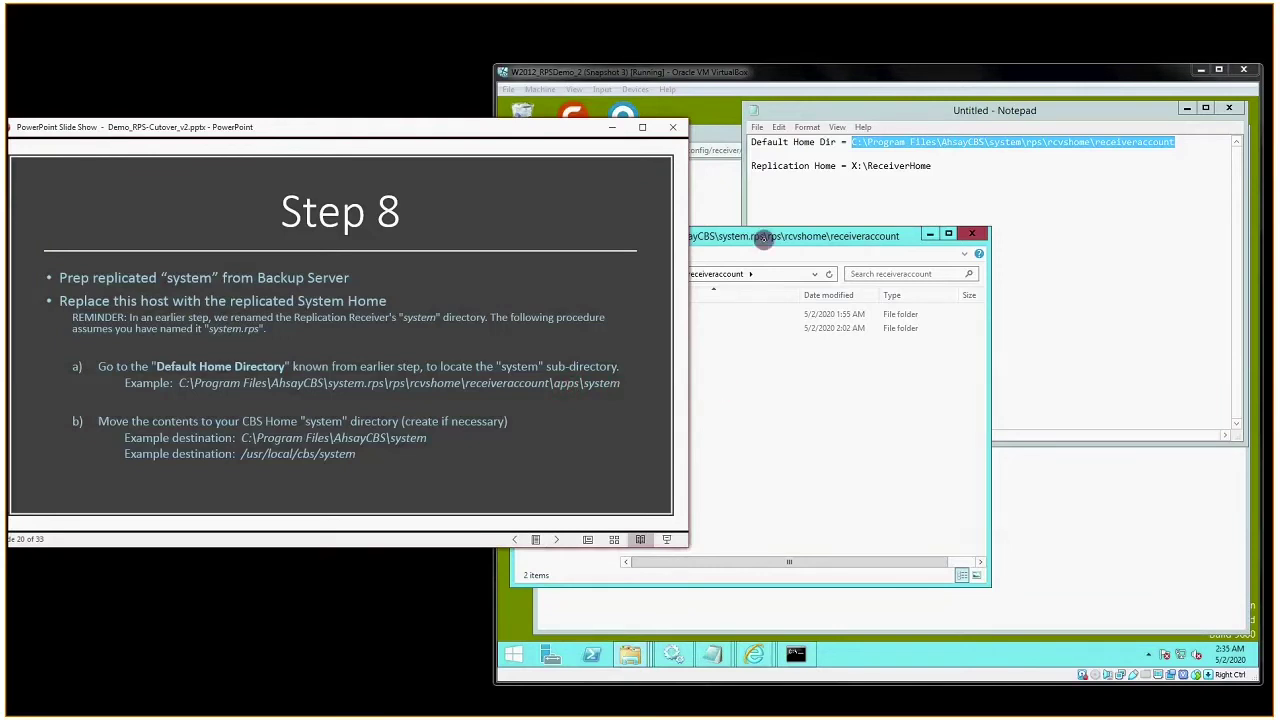
{"action": "left_click", "coordinate": [762, 238]}
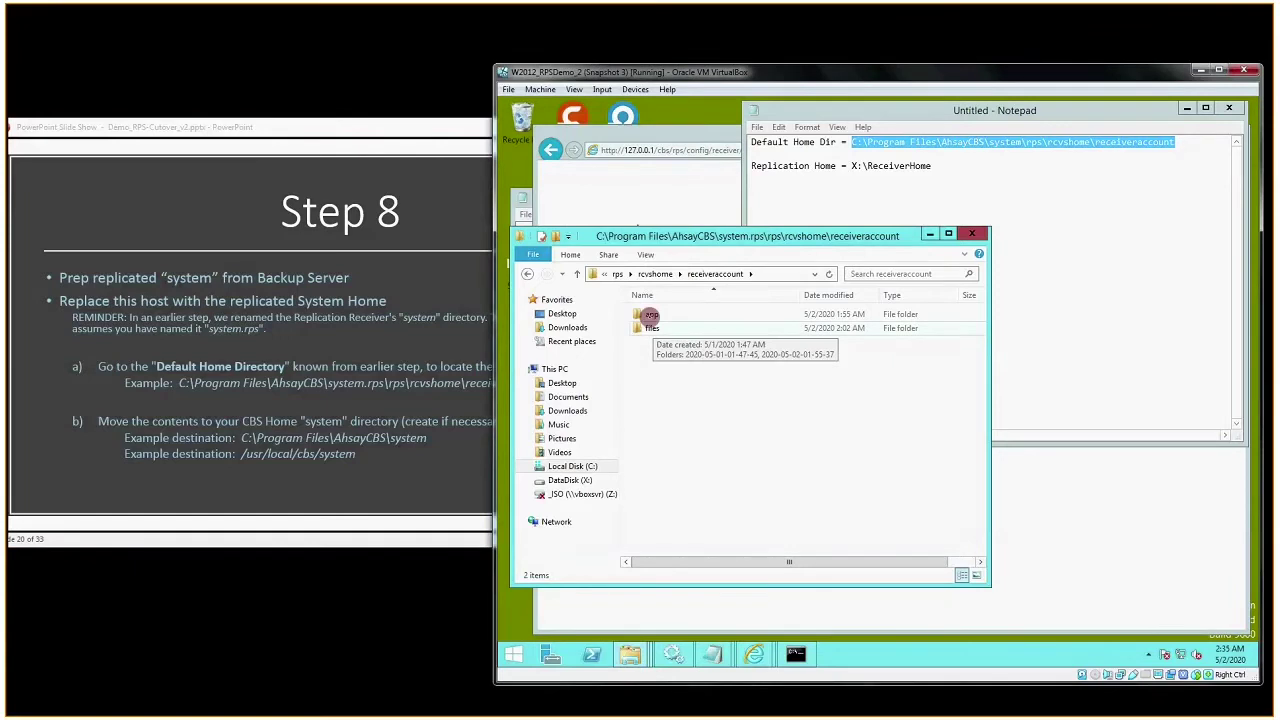
{"action": "double_click", "coordinate": [650, 315]}
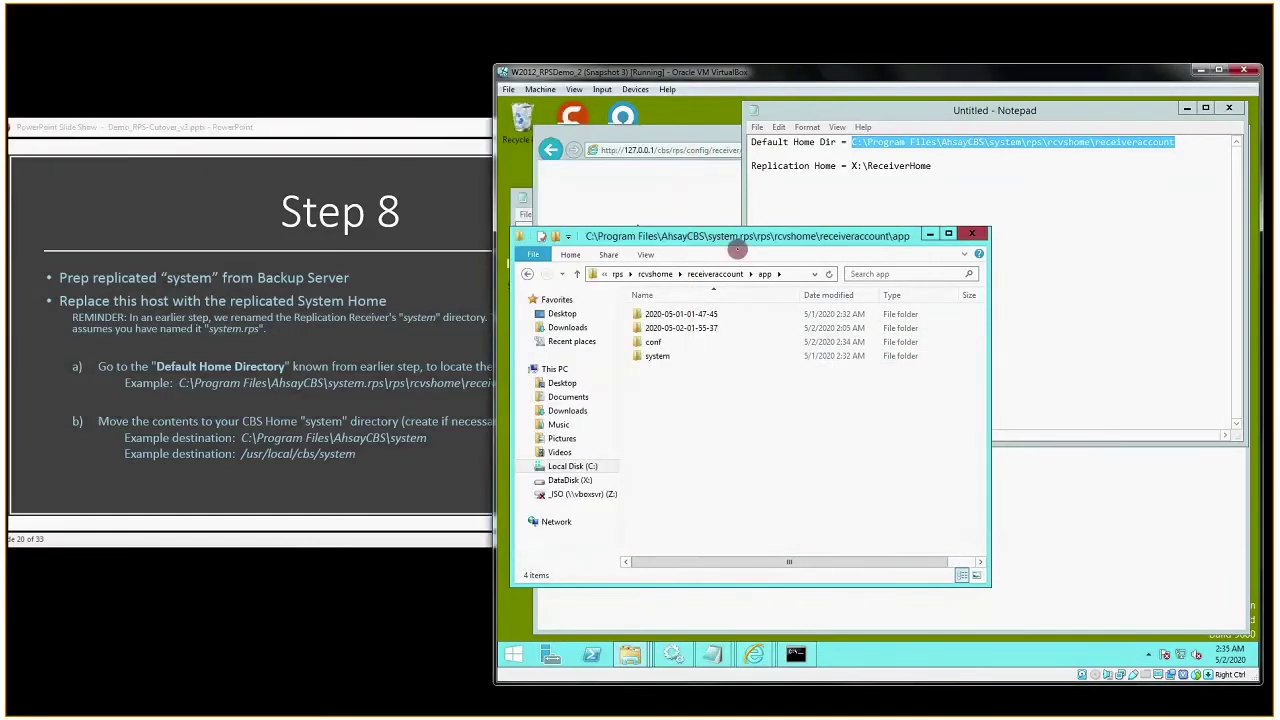
{"action": "double_click", "coordinate": [736, 357]}
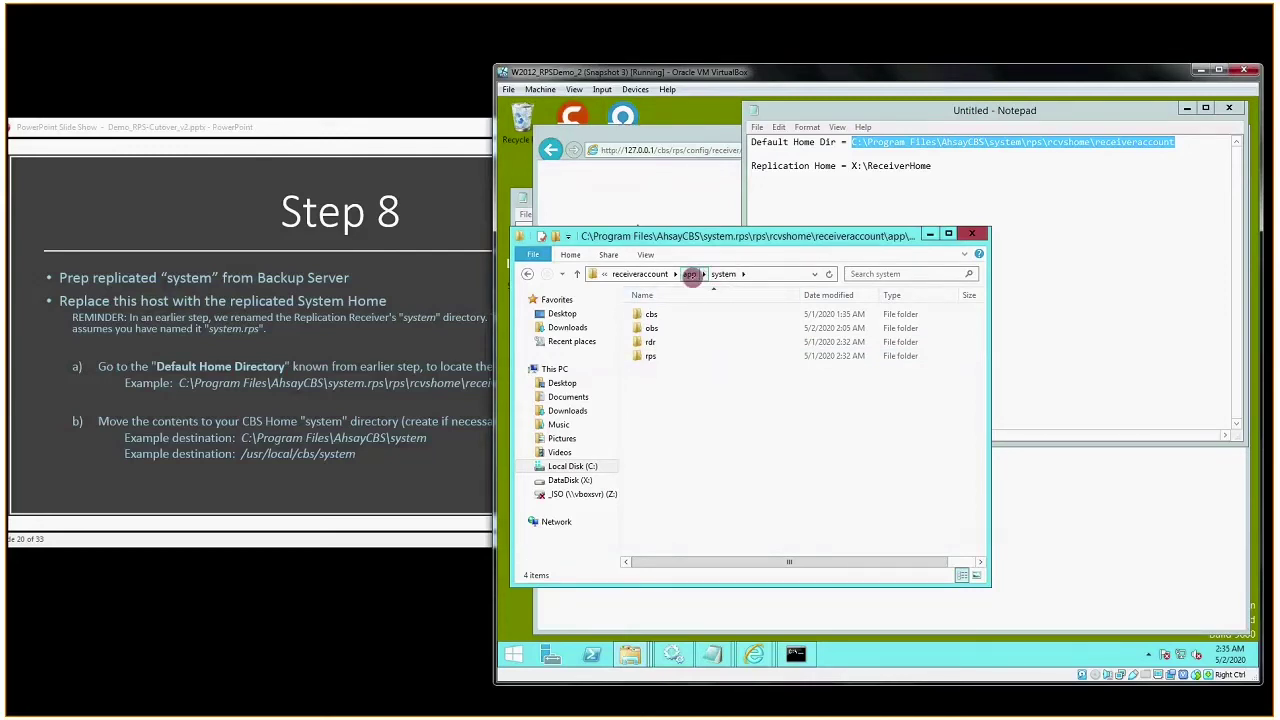
{"action": "left_click", "coordinate": [456, 138]}
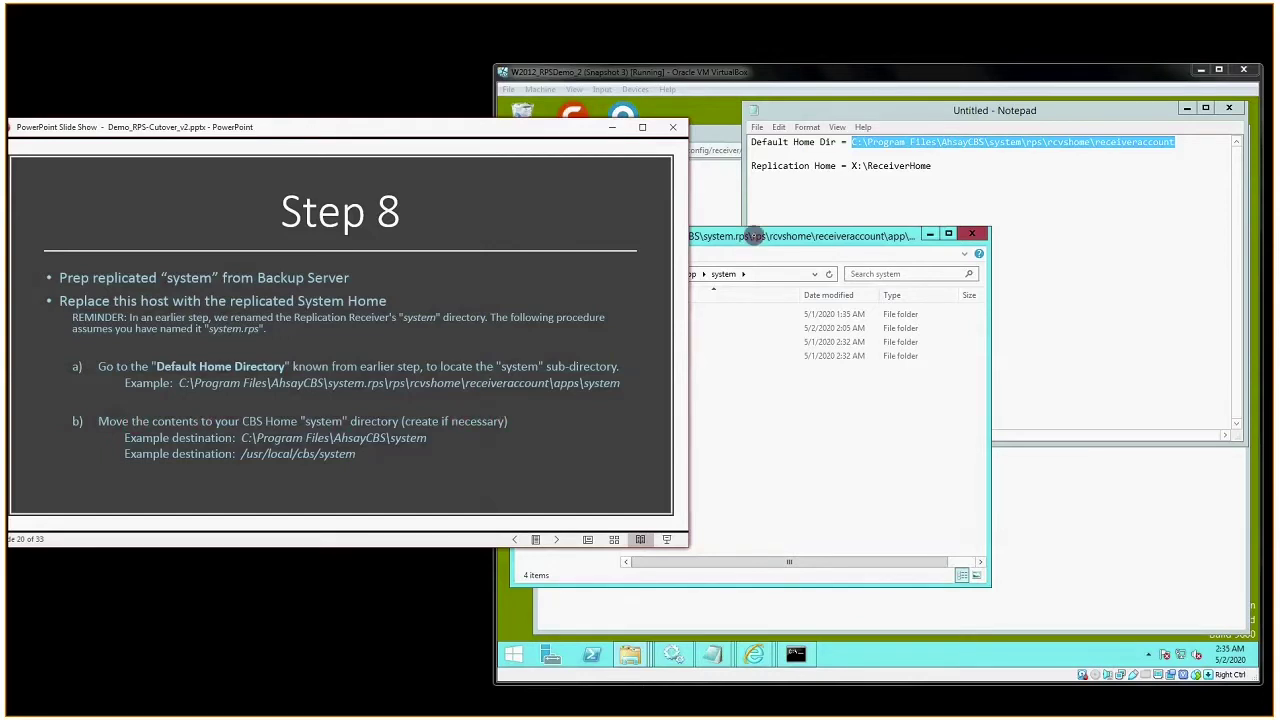
- Cut the replicated system folder from the receiveraccount app folder
{"action": "left_click", "coordinate": [757, 236]}
{"action": "left_click", "coordinate": [686, 274]}
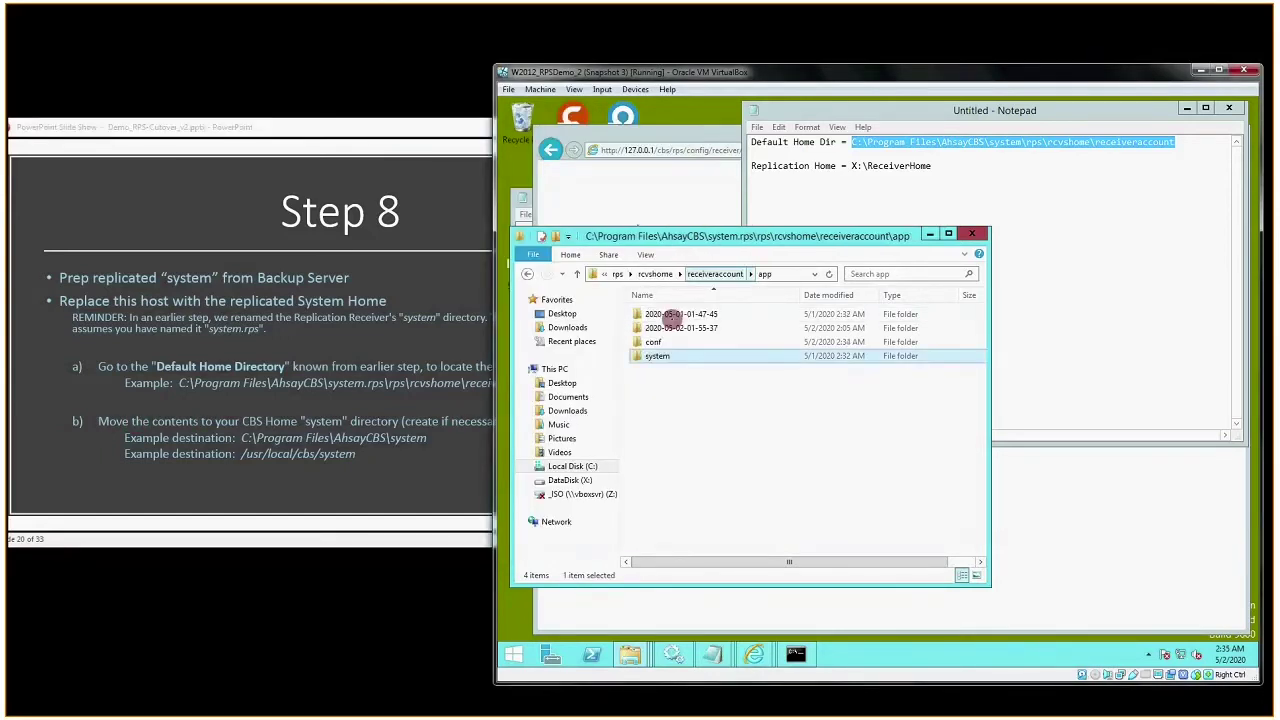
{"action": "left_click", "coordinate": [657, 356]}
{"action": "right_click", "coordinate": [657, 356]}
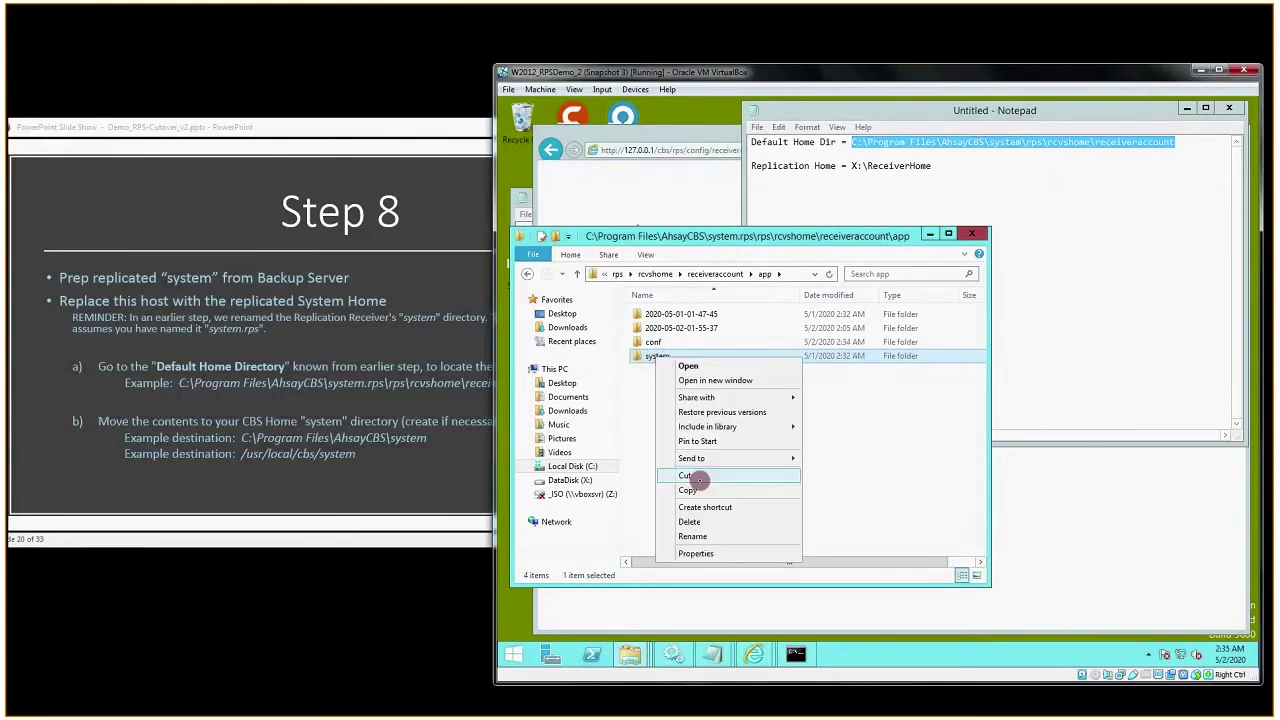
{"action": "left_click", "coordinate": [703, 494]}
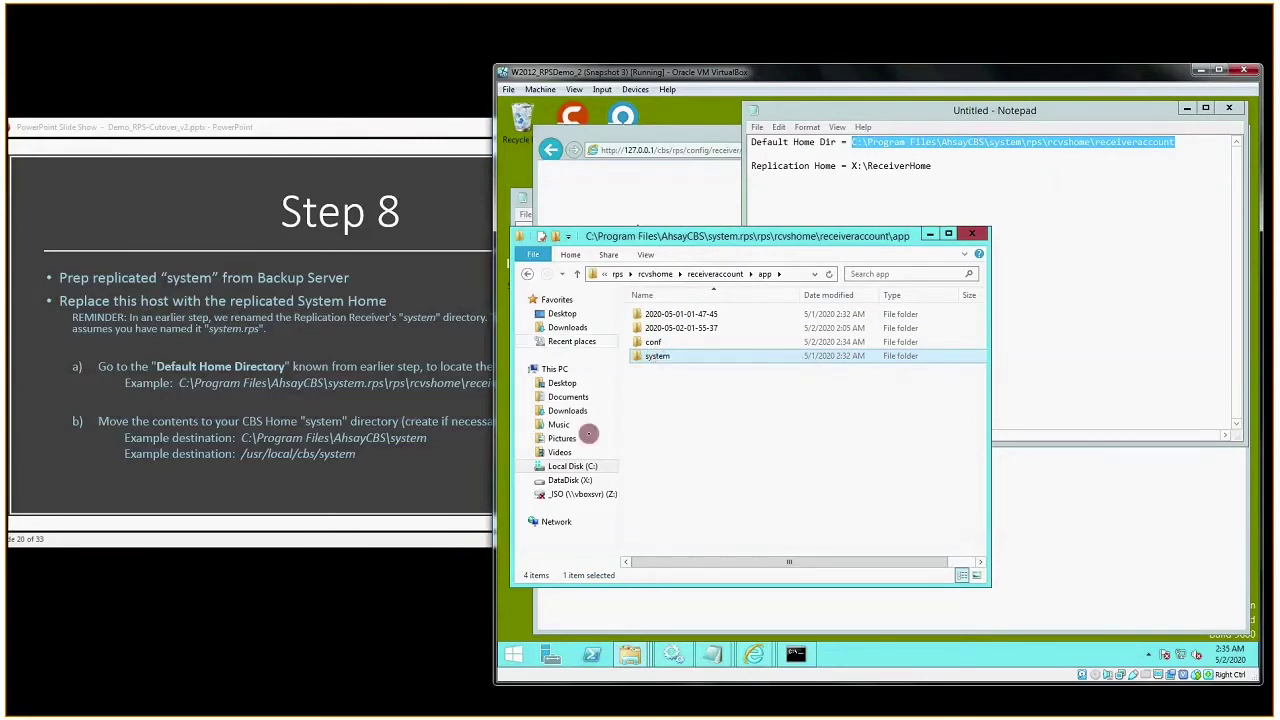
- Paste the system folder into C:\Program Files\AhsayCBS, verify its contents, and advance slides to Step 9
{"action": "left_click", "coordinate": [574, 467]}
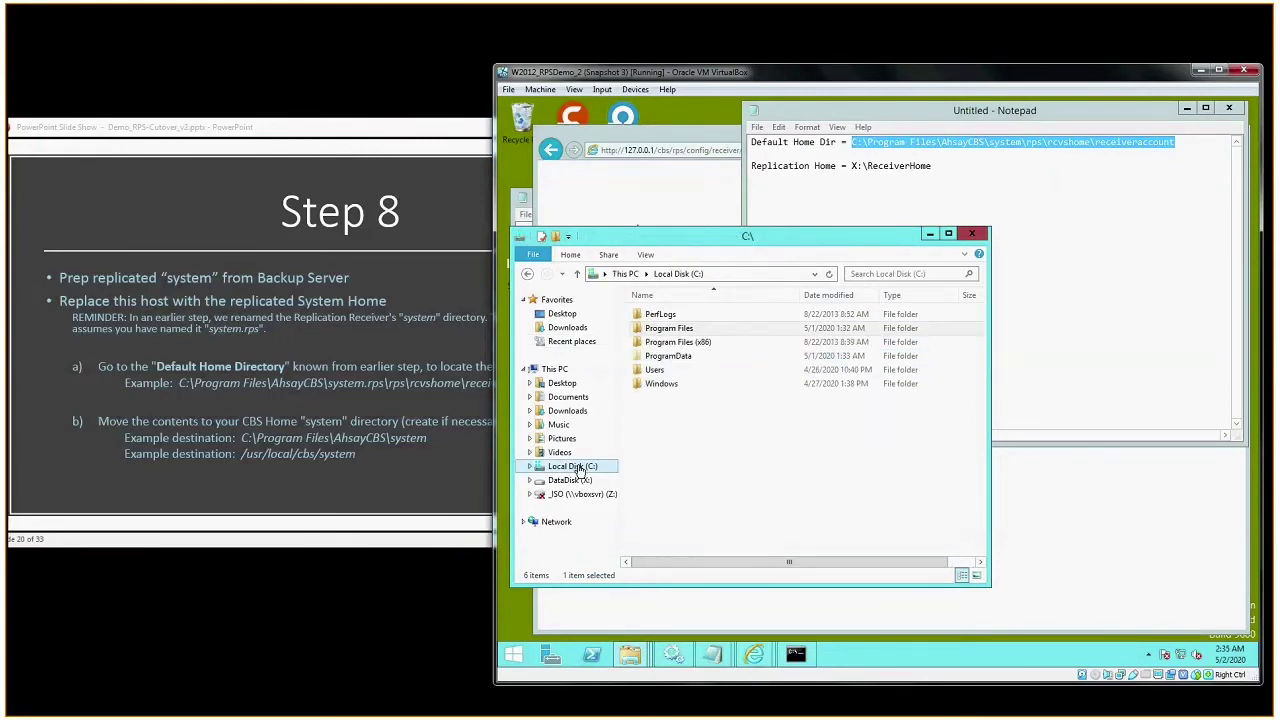
{"action": "double_click", "coordinate": [668, 328]}
{"action": "double_click", "coordinate": [671, 321]}
{"action": "key", "text": "BackSpace"}
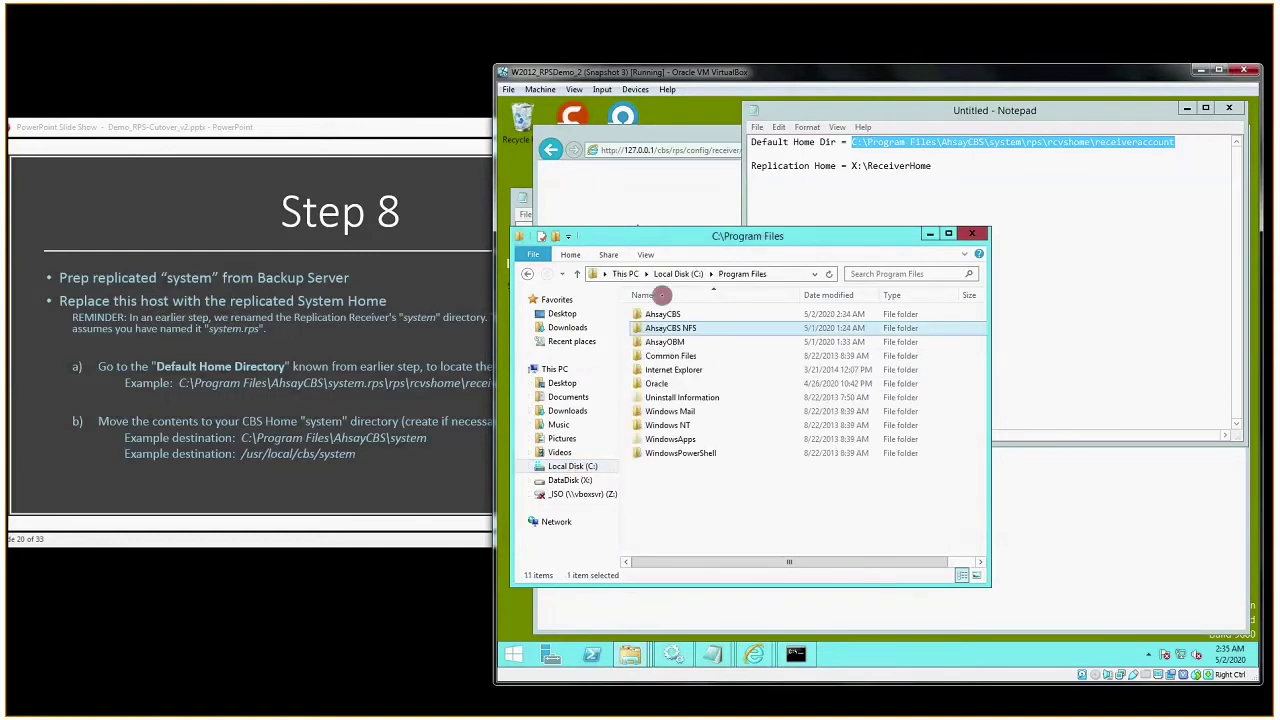
{"action": "double_click", "coordinate": [651, 320]}
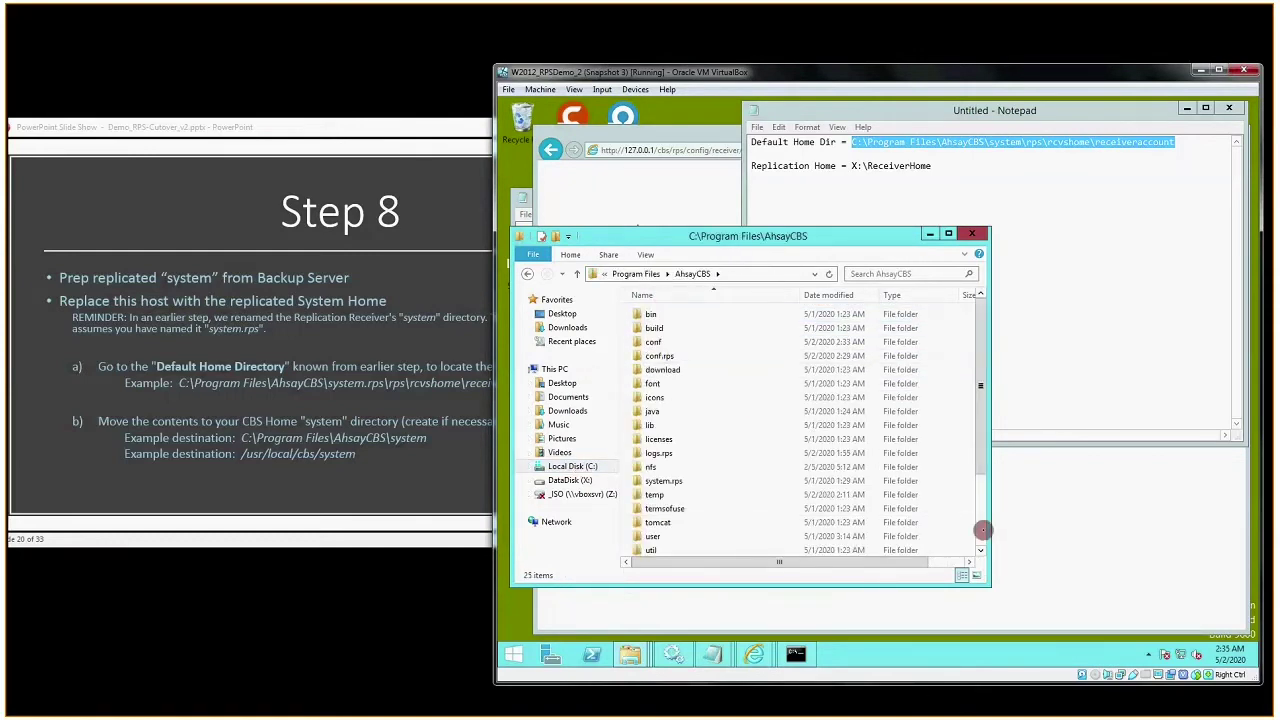
{"action": "scroll", "coordinate": [960, 520], "scroll_direction": "down", "scroll_amount": 3}
{"action": "right_click", "coordinate": [959, 521]}
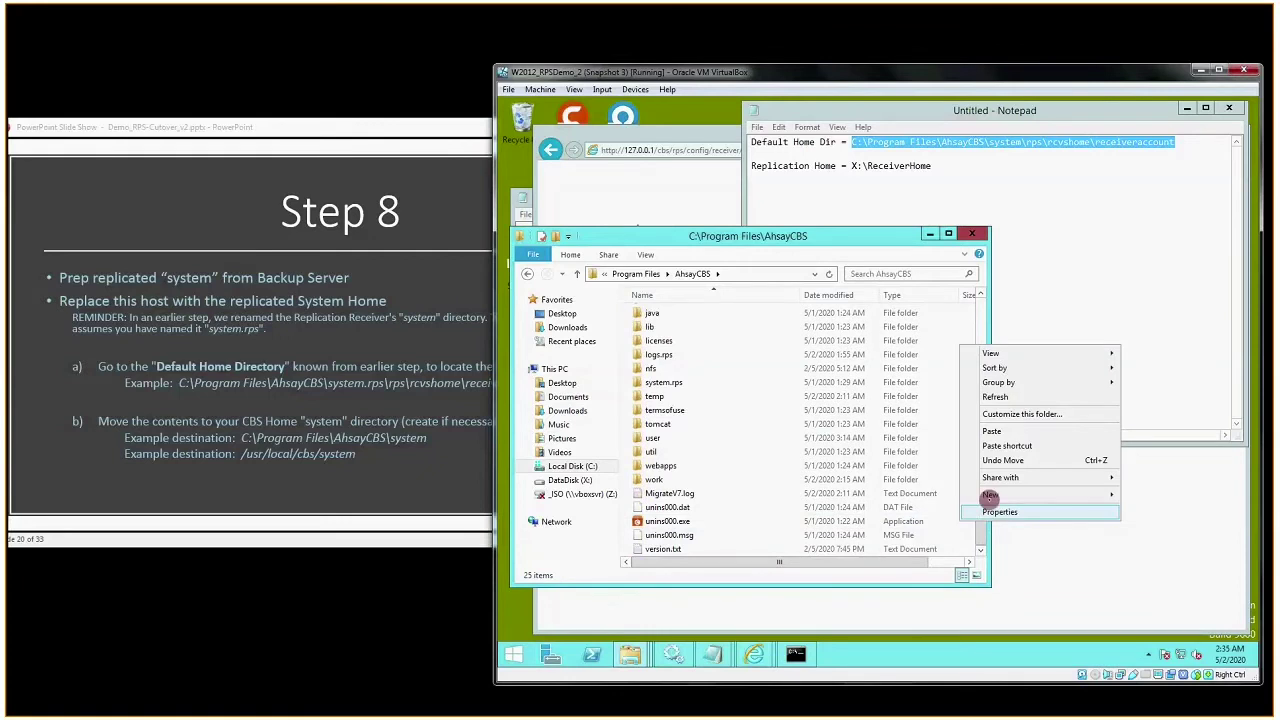
{"action": "left_click", "coordinate": [991, 431]}
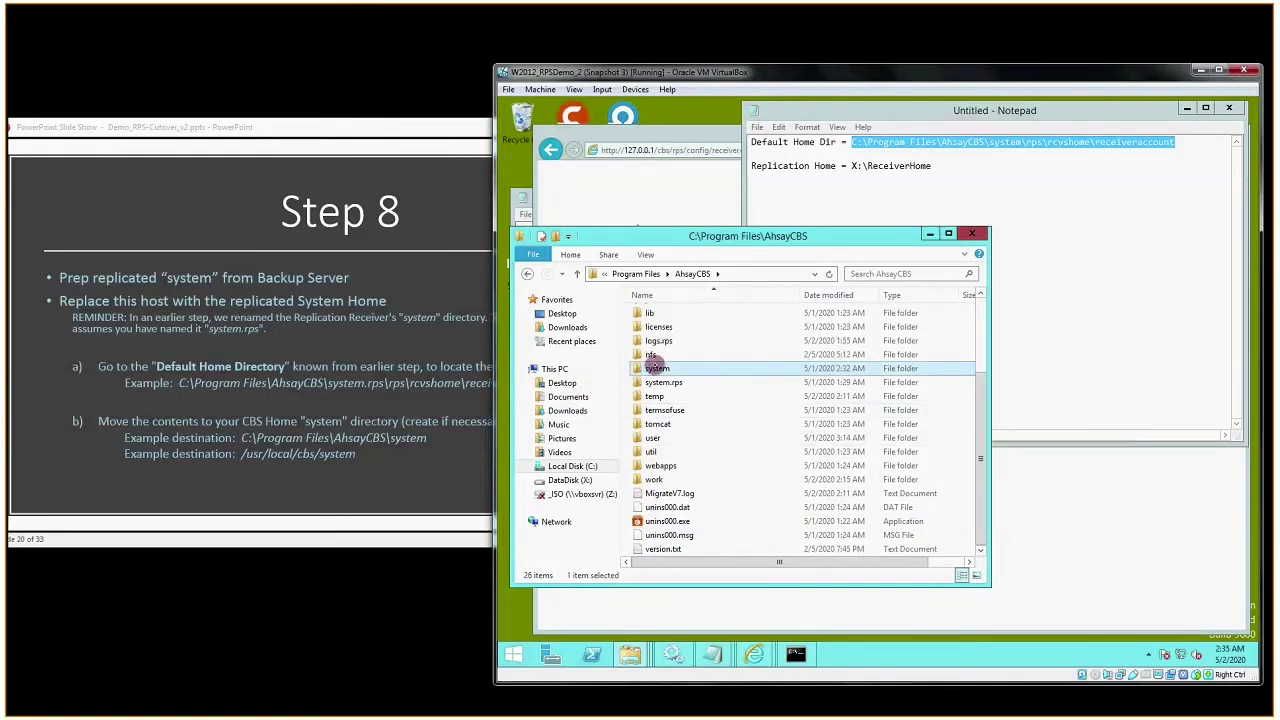
{"action": "double_click", "coordinate": [658, 369]}
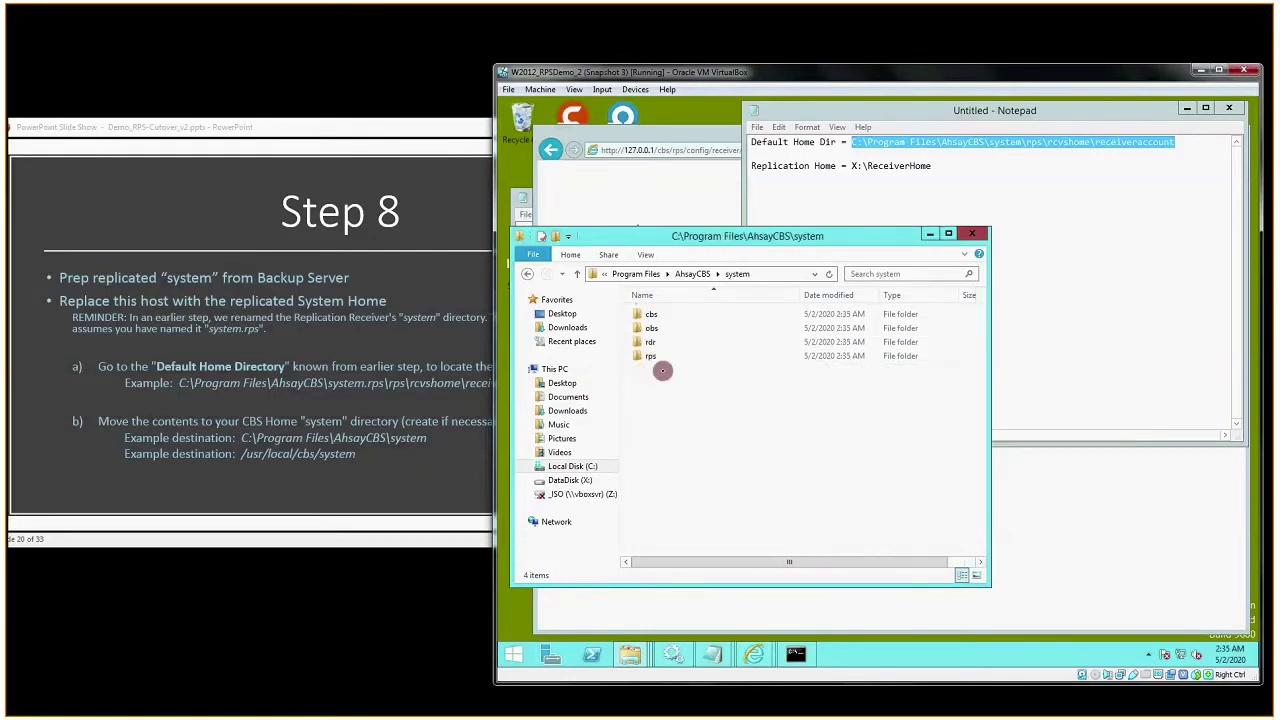
{"action": "left_click", "coordinate": [760, 274]}
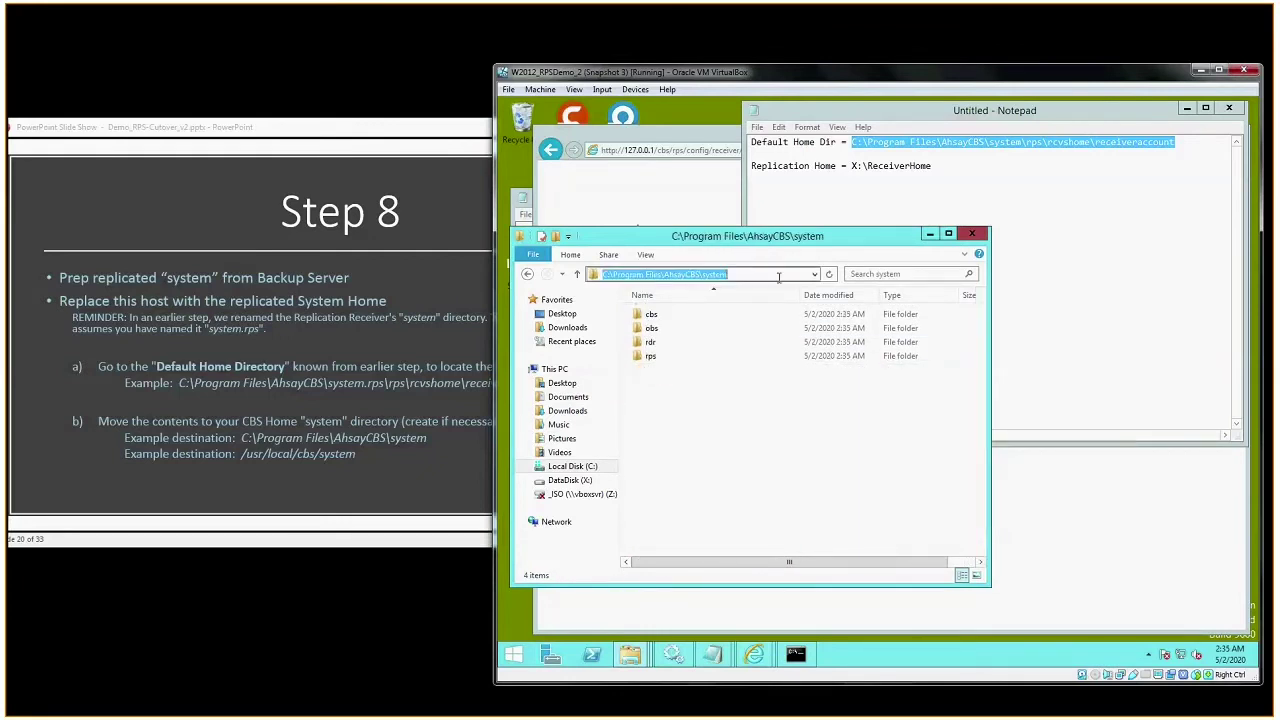
{"action": "left_click", "coordinate": [811, 443]}
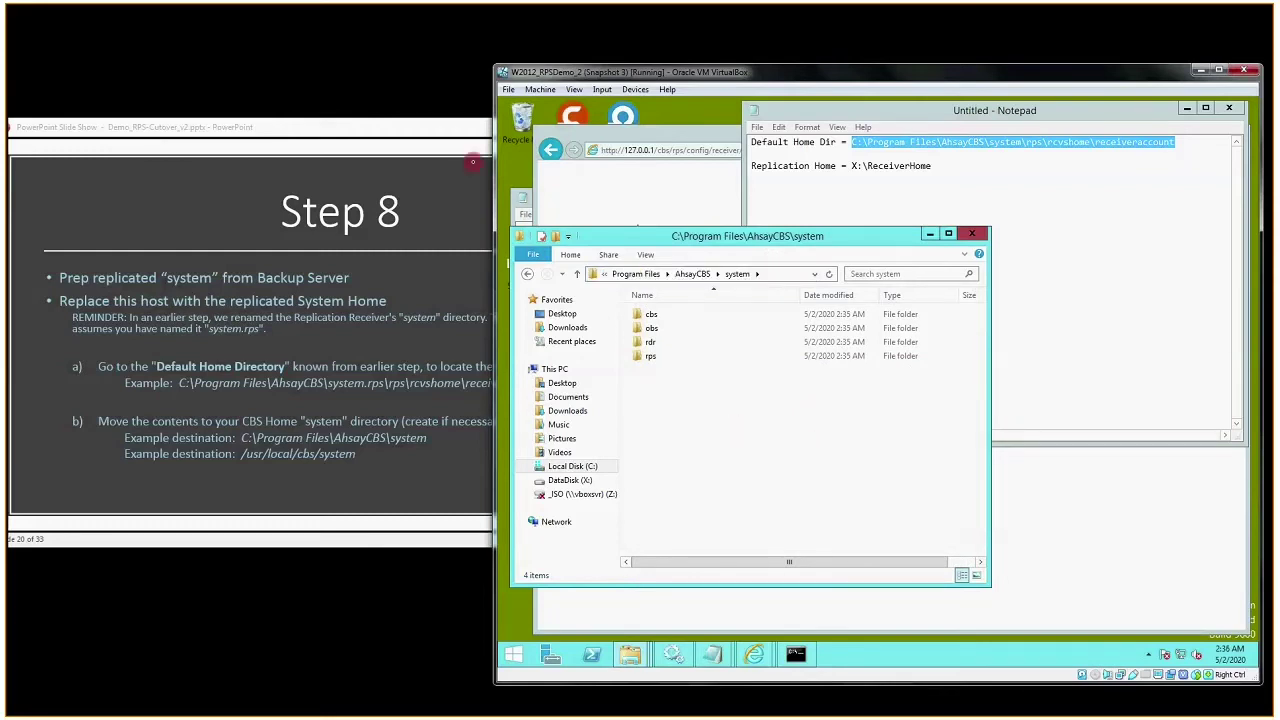
{"action": "left_click", "coordinate": [445, 124]}
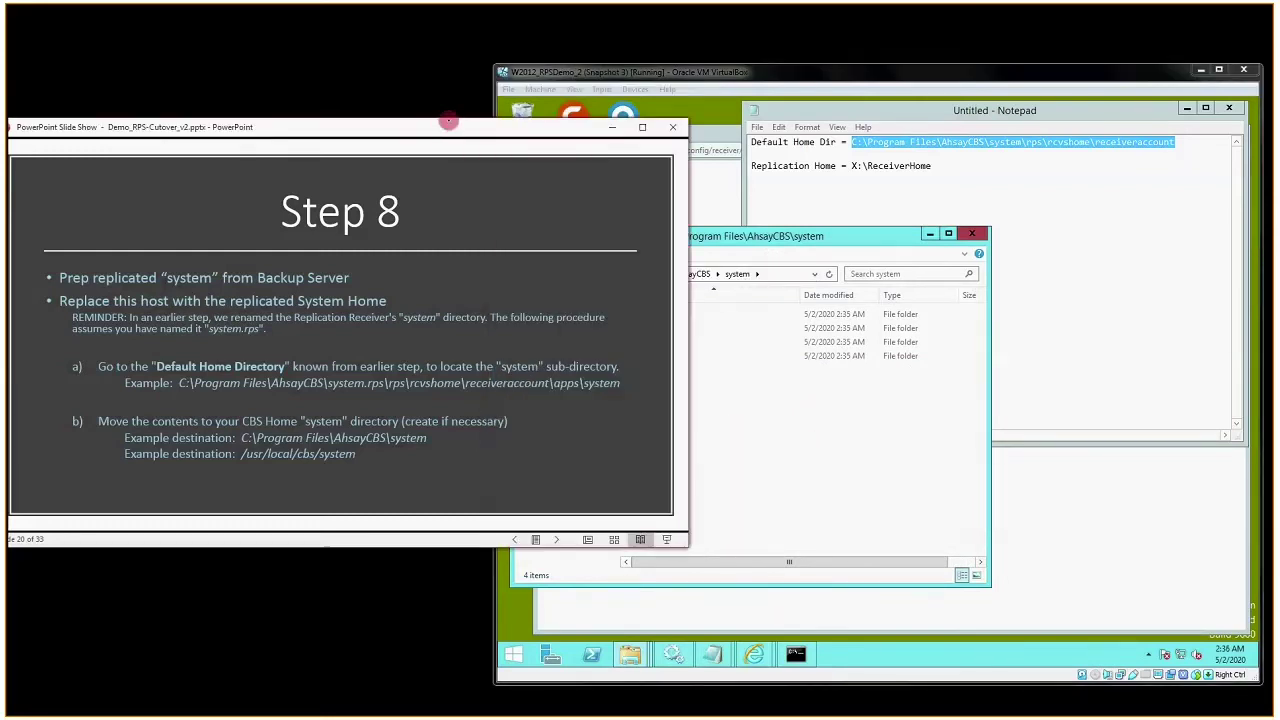
{"action": "key", "text": "Right"}
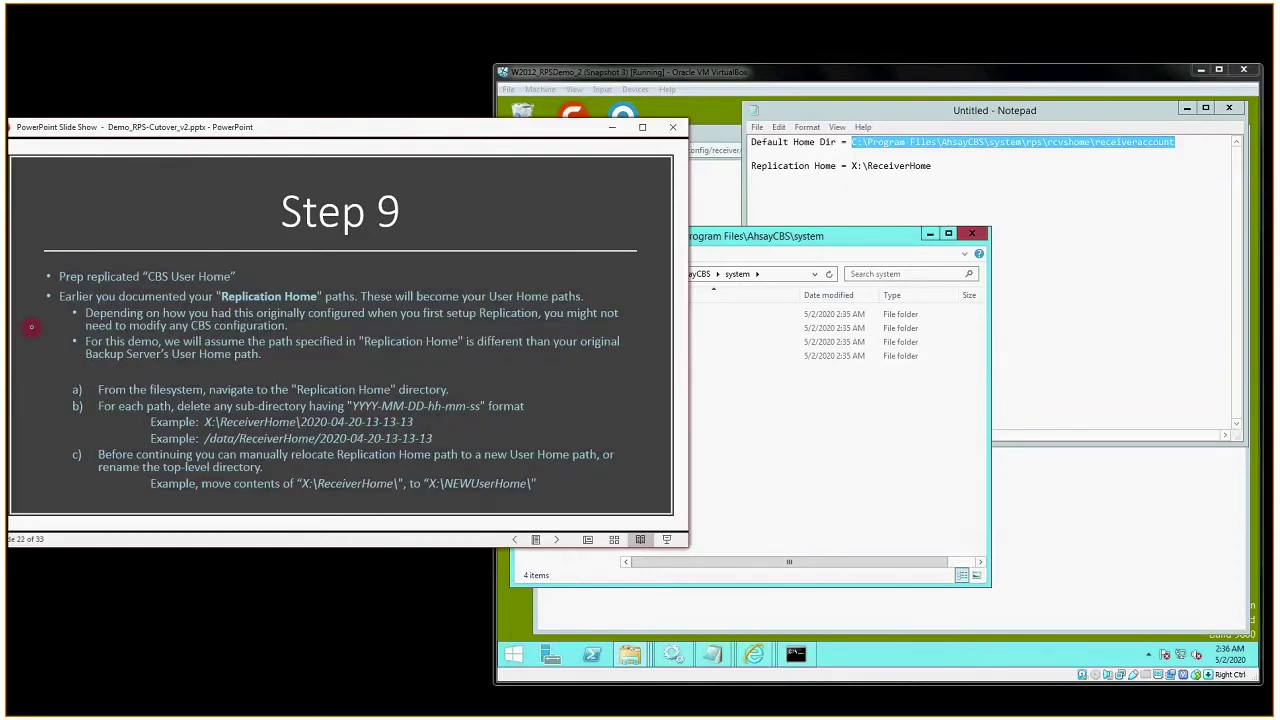
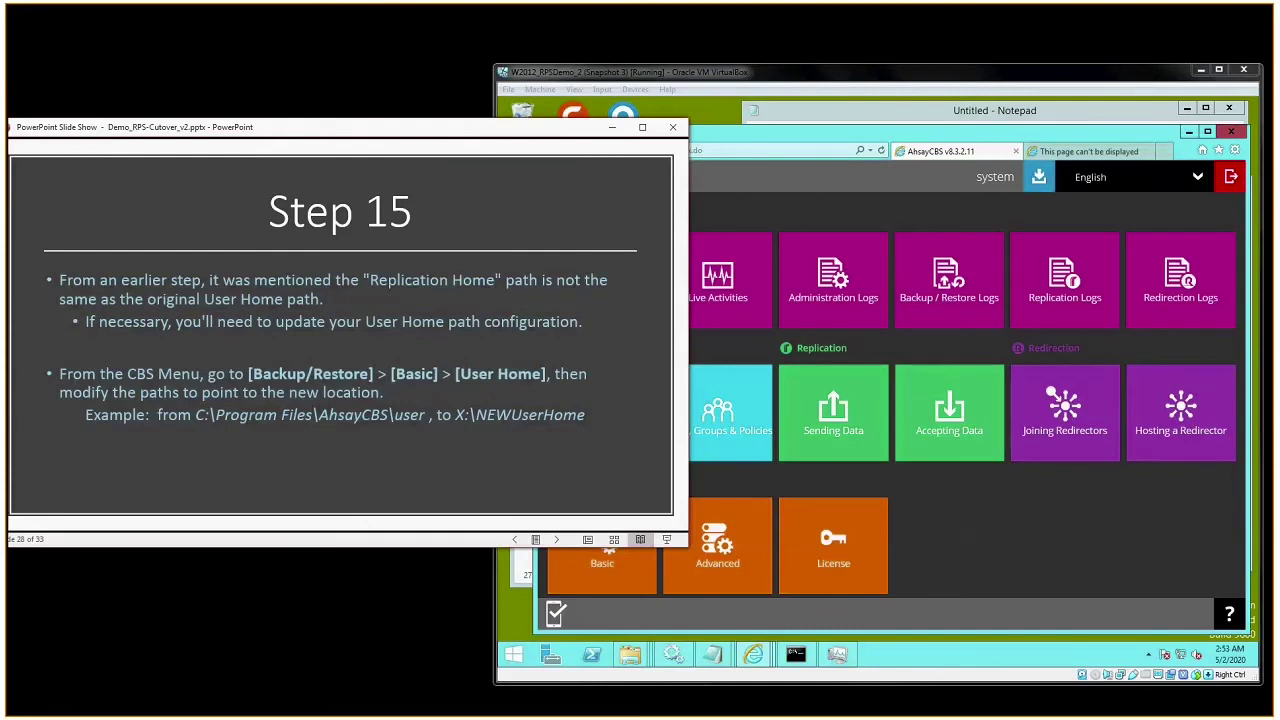
- Change the AhsayCBS User Home from C:\Program Files\AhsayCBS\user to X:\NEWUserHome and save
{"action": "left_click", "coordinate": [722, 213]}
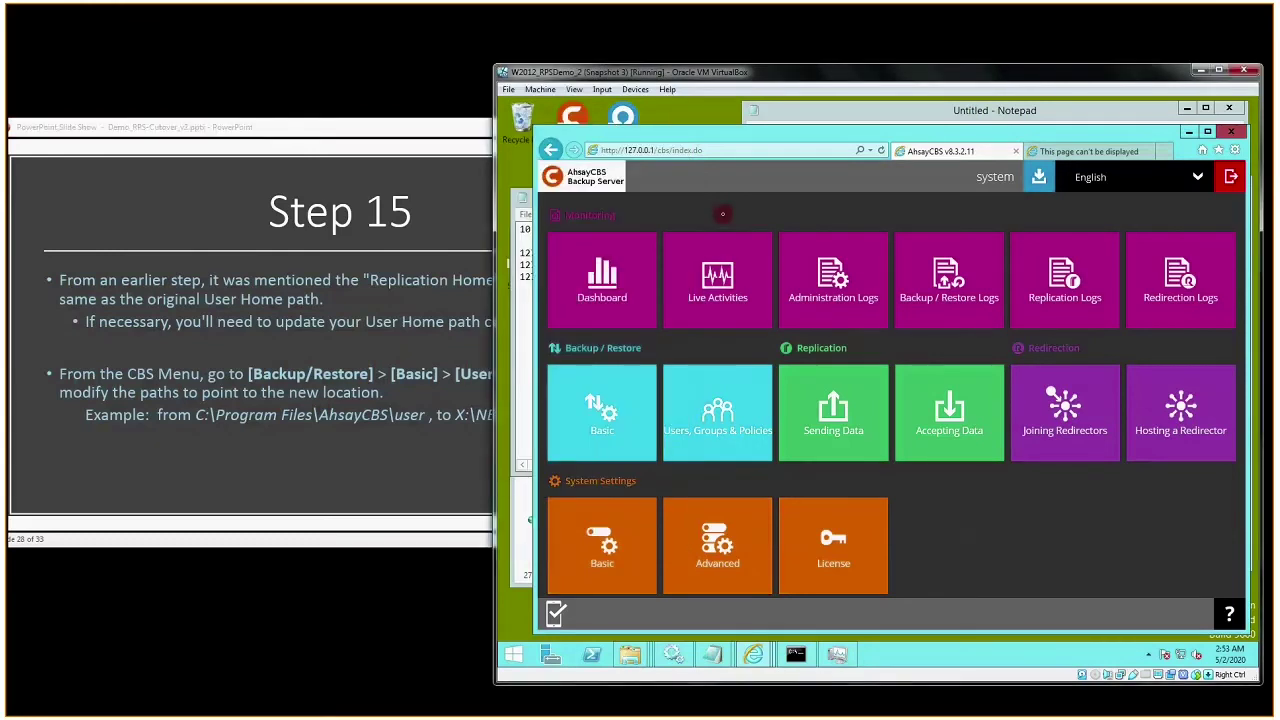
{"action": "left_click", "coordinate": [596, 425]}
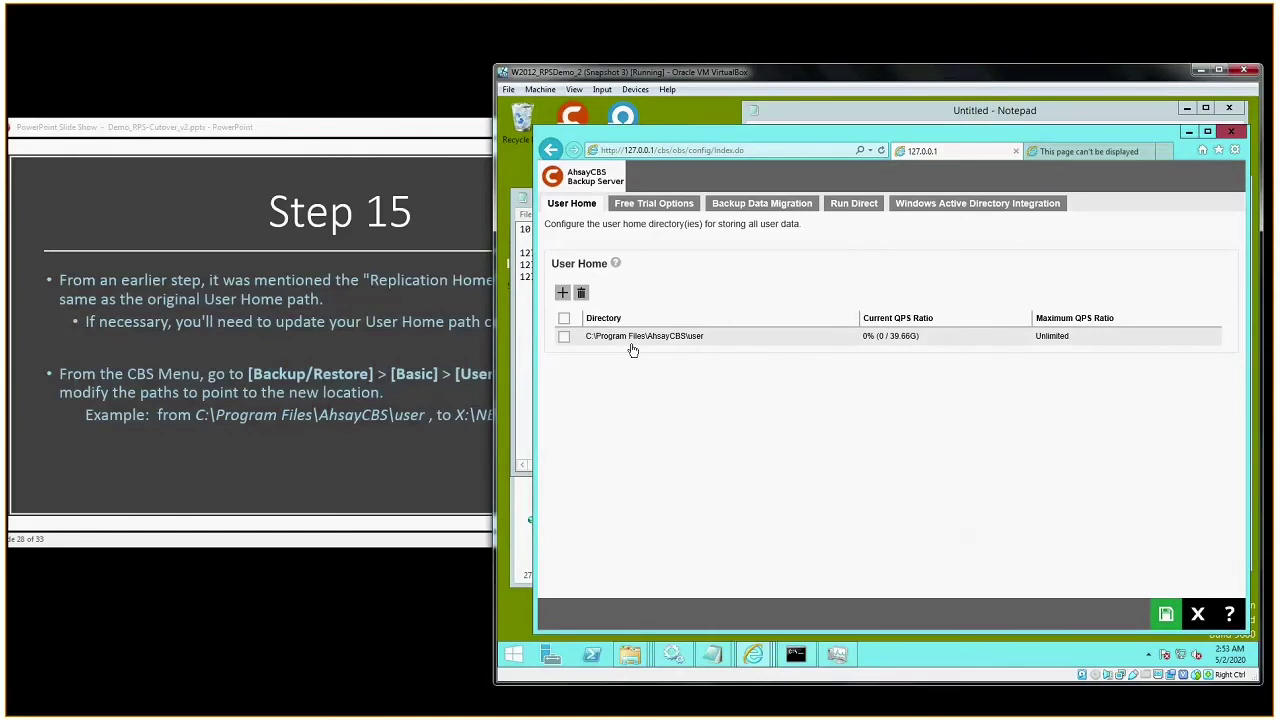
{"action": "left_click", "coordinate": [632, 340]}
{"action": "left_click_drag", "start_coordinate": [700, 232], "coordinate": [531, 229]}
{"action": "type", "text": "X:\\"}
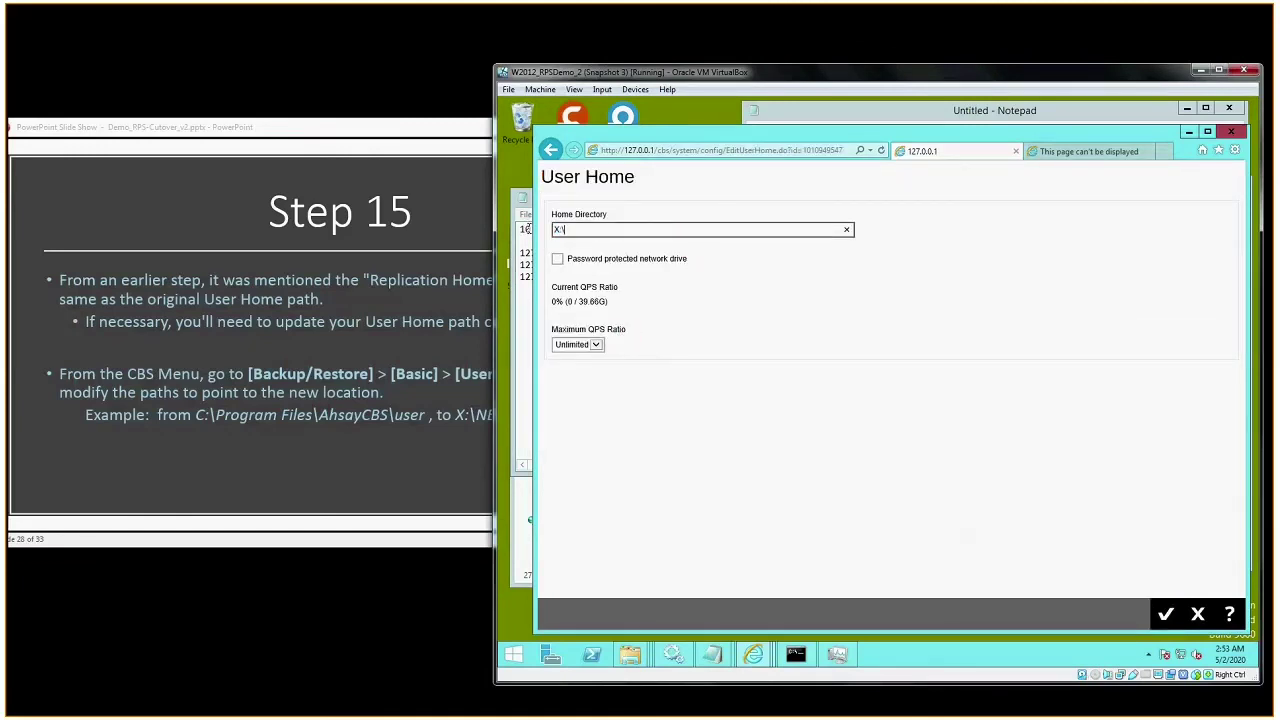
{"action": "type", "text": "NEWUserHome"}
{"action": "left_click", "coordinate": [1165, 614]}
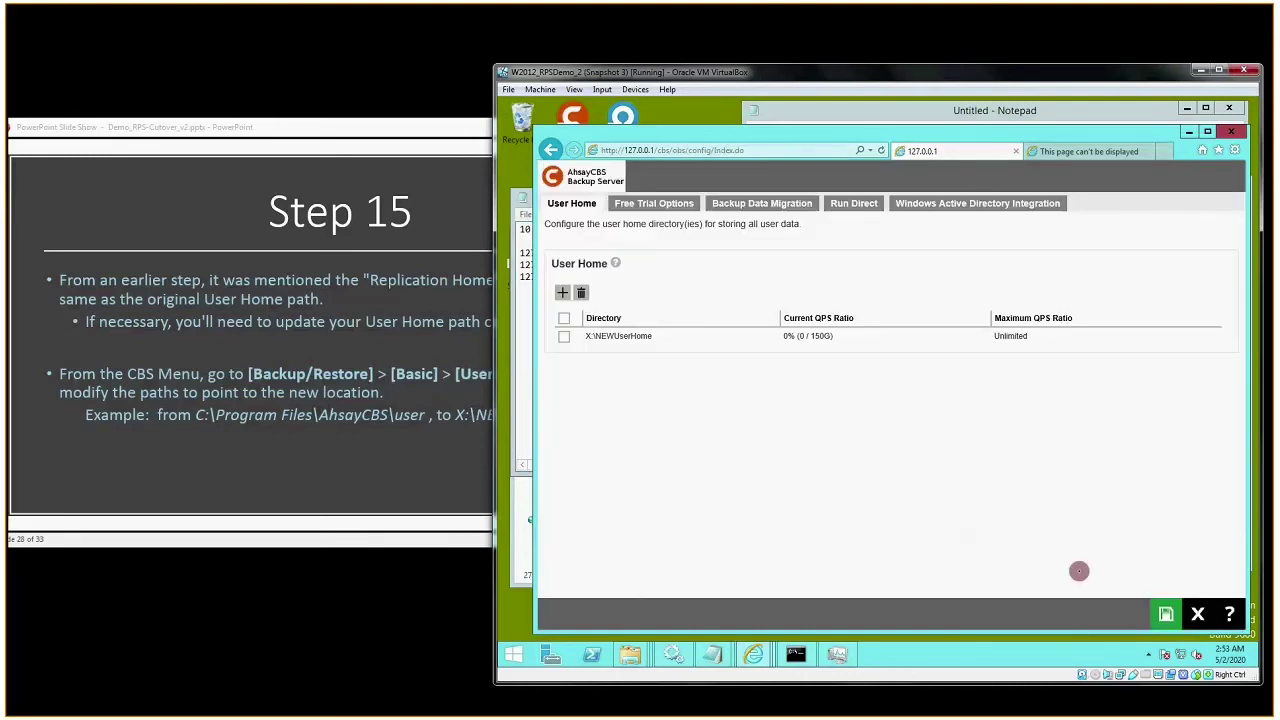
{"action": "left_click", "coordinate": [1165, 614]}
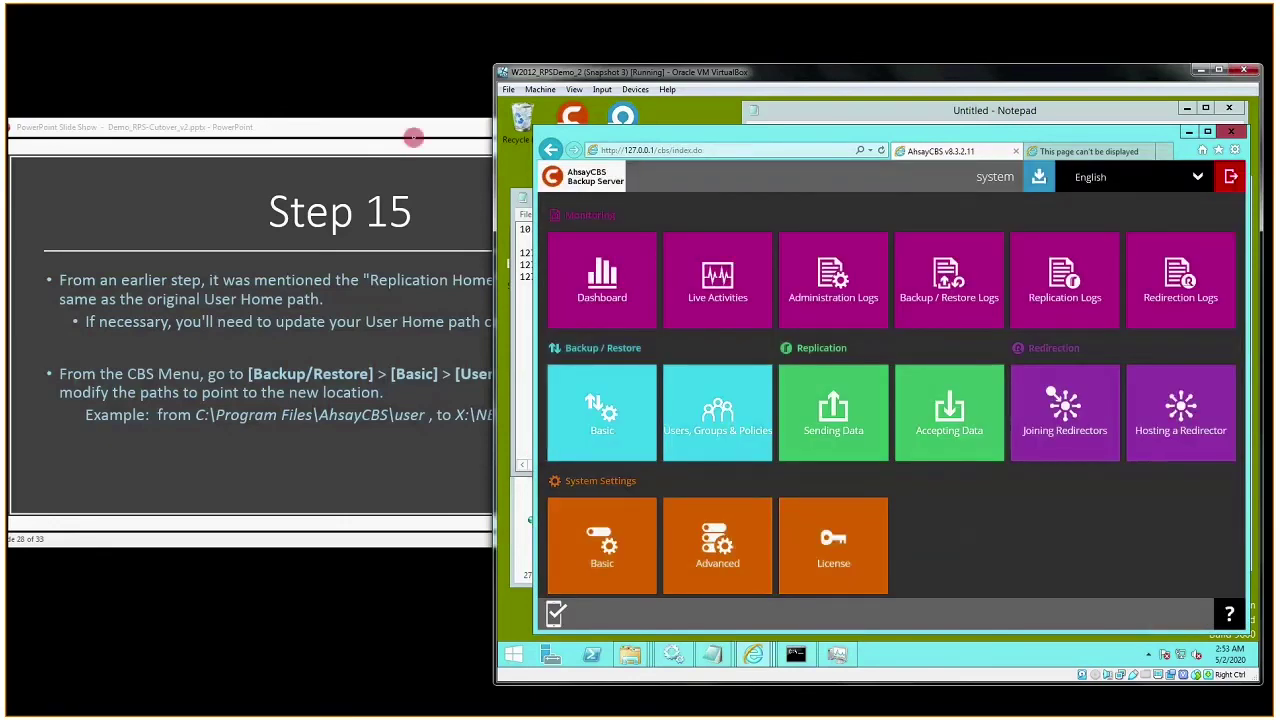
{"action": "left_click", "coordinate": [405, 133]}
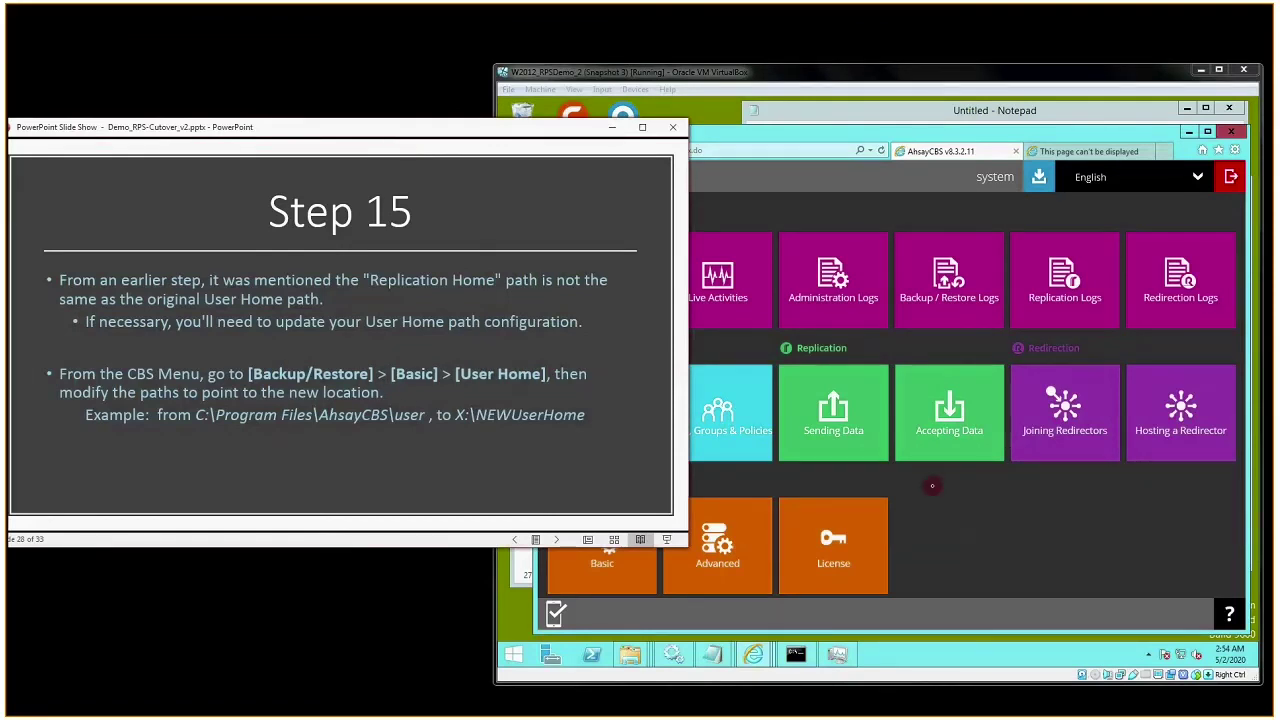
{"action": "left_click", "coordinate": [932, 486]}
- In Users, Groups & Policies, dismiss the unavailable user homes warning and rescan the user list
{"action": "left_click", "coordinate": [740, 426]}
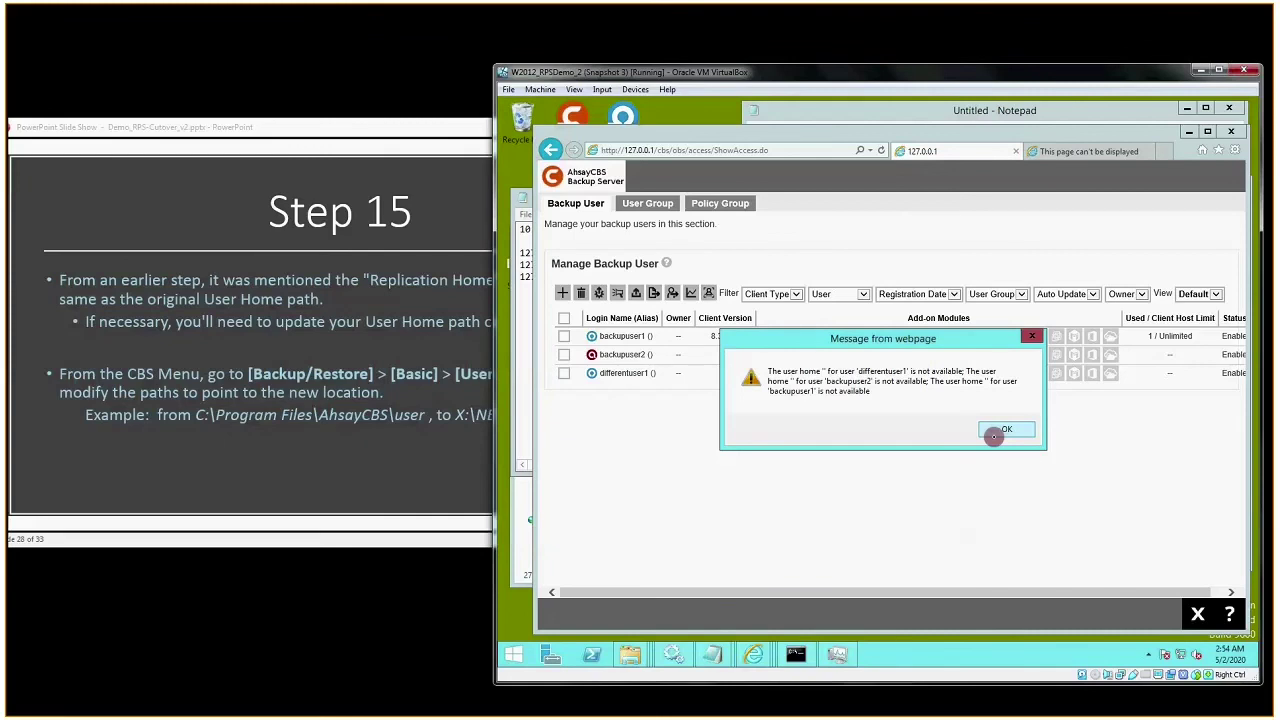
{"action": "left_click", "coordinate": [423, 585]}
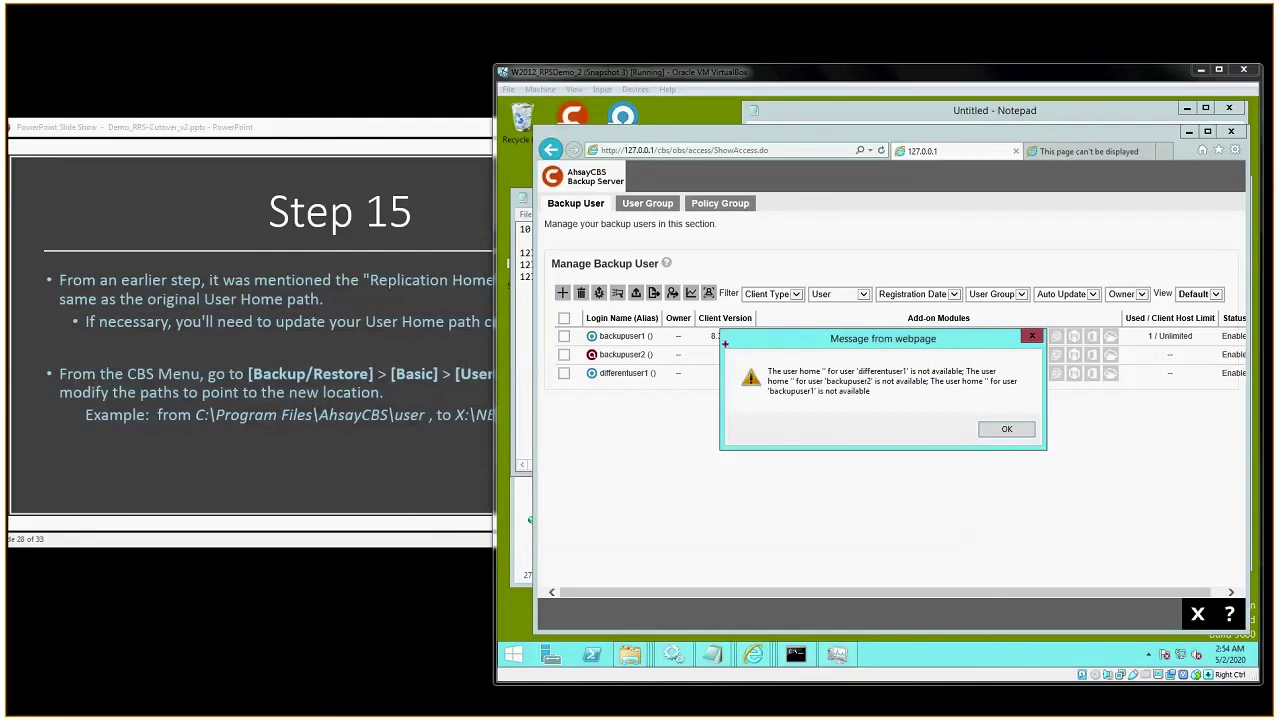
{"action": "mouse_move", "coordinate": [725, 342]}
{"action": "left_mouse_down"}
{"action": "mouse_move", "coordinate": [1052, 454]}
{"action": "mouse_move", "coordinate": [1039, 442]}
{"action": "left_mouse_up"}
{"action": "left_click", "coordinate": [1003, 430]}
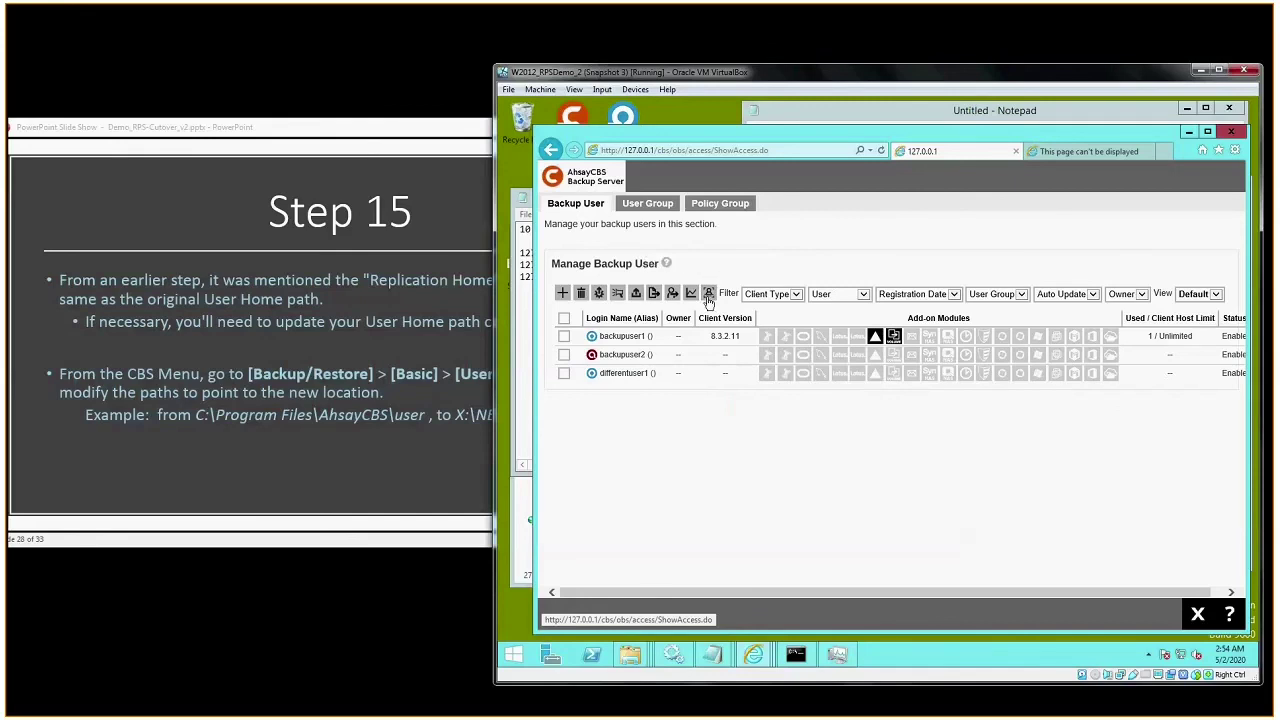
{"action": "left_click", "coordinate": [708, 297]}
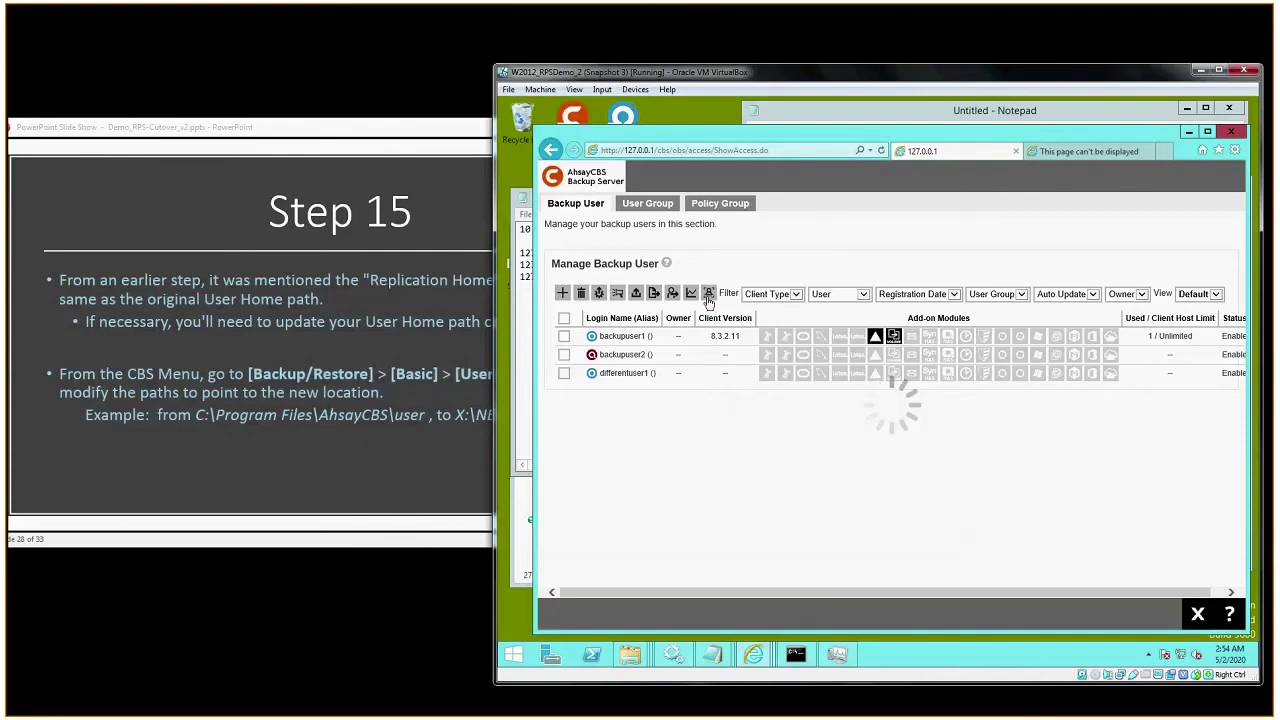
- Confirm each of the three users' home directories is under X:\NEWUserHome, then return to the main menu
{"action": "left_click", "coordinate": [640, 336]}
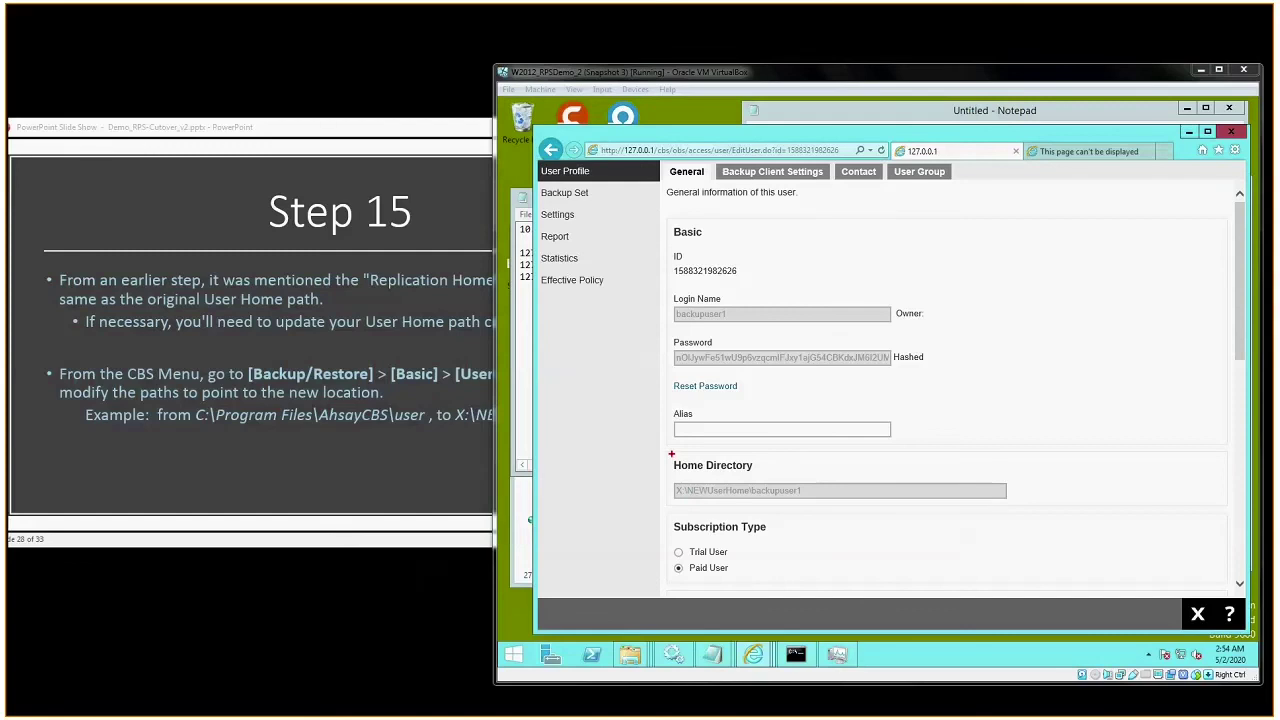
{"action": "mouse_move", "coordinate": [671, 453]}
{"action": "left_mouse_down"}
{"action": "mouse_move", "coordinate": [751, 472]}
{"action": "mouse_move", "coordinate": [810, 508]}
{"action": "left_mouse_up"}
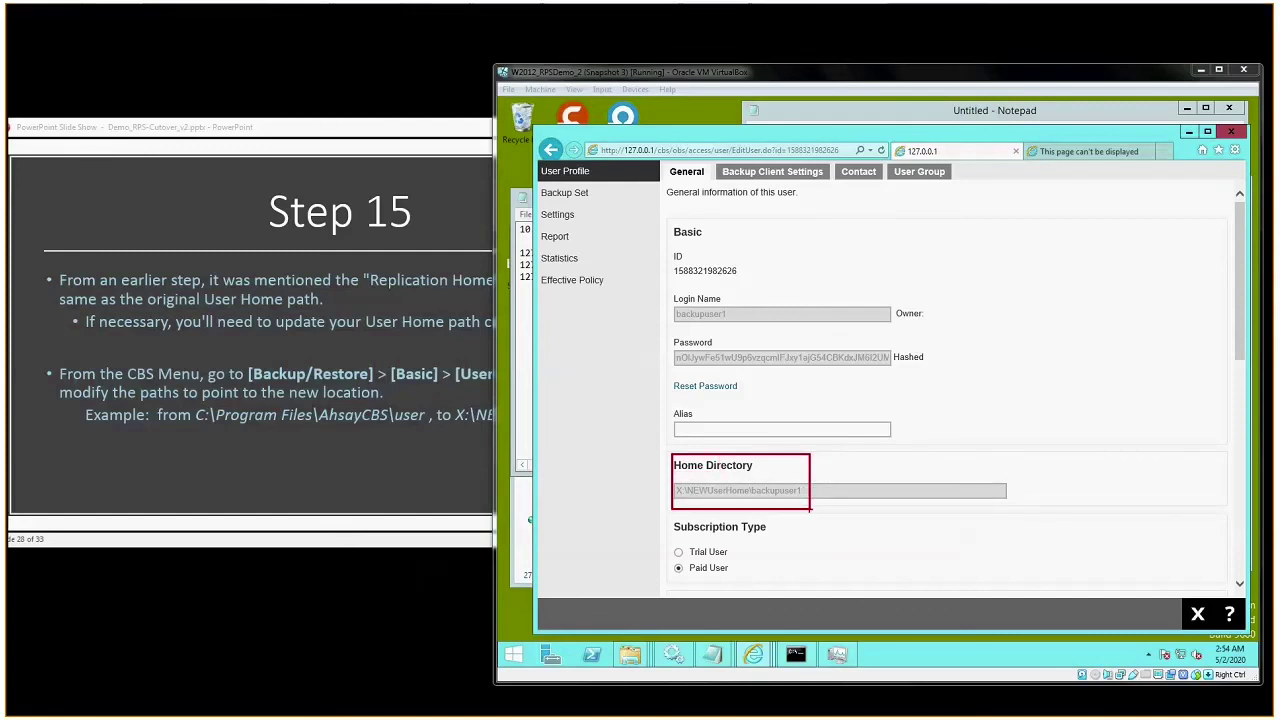
{"action": "key", "text": "Escape"}
{"action": "left_click", "coordinate": [1197, 614]}
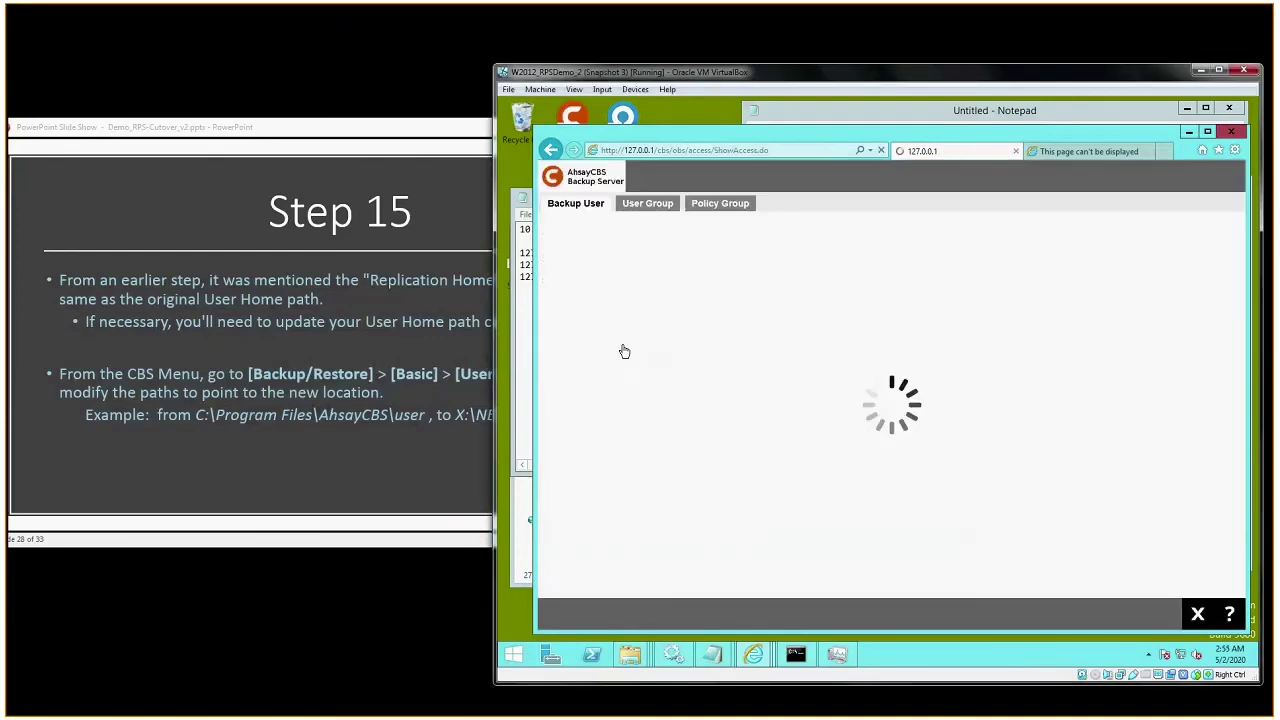
{"action": "left_click", "coordinate": [612, 356]}
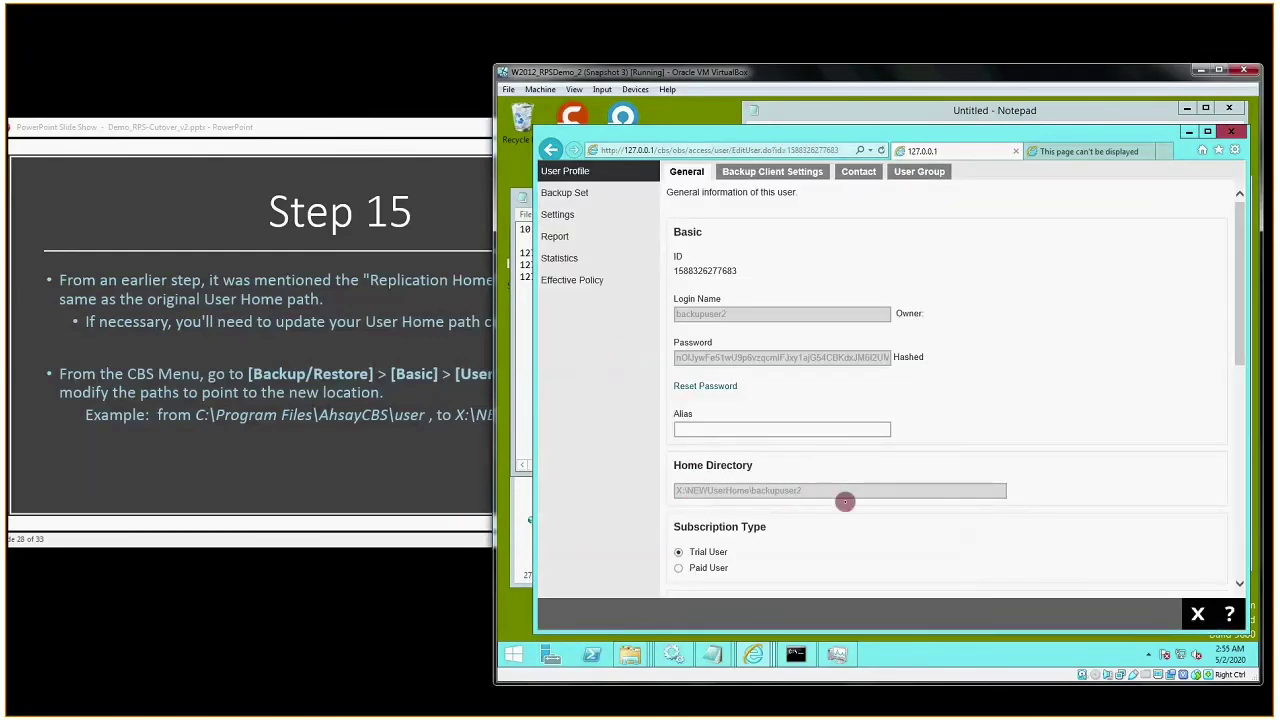
{"action": "left_click", "coordinate": [1206, 617]}
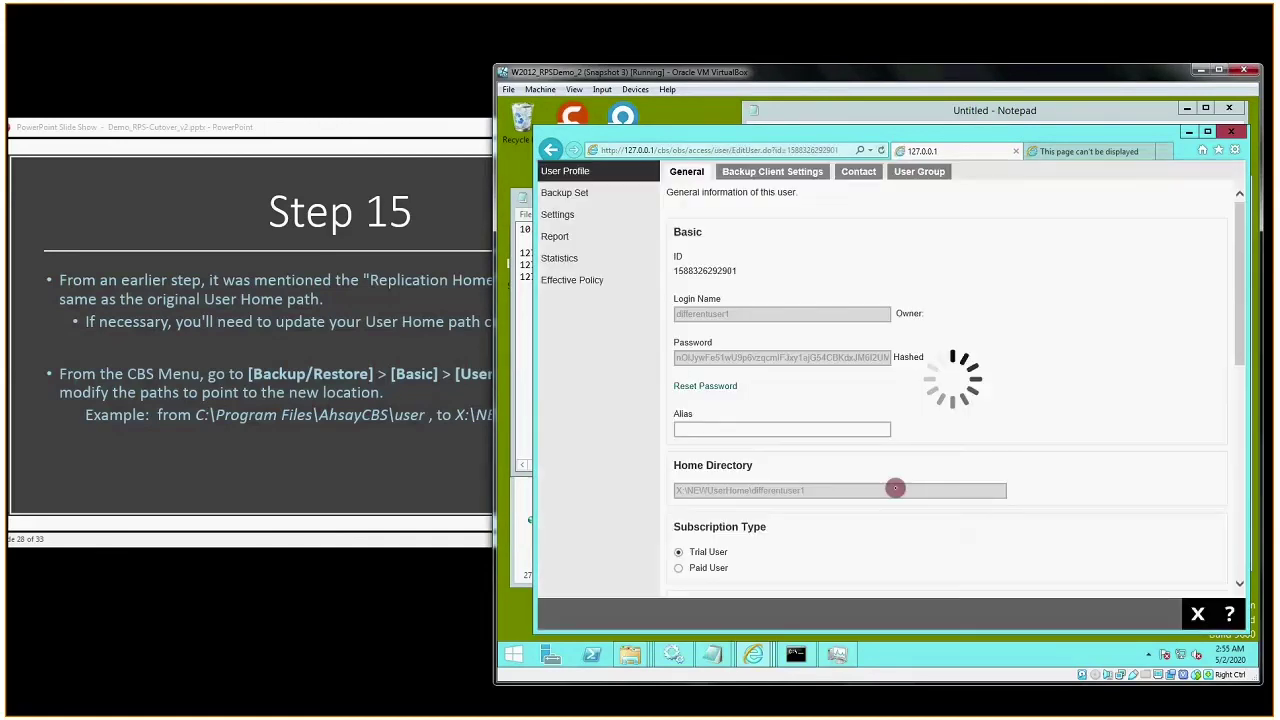
{"action": "left_click", "coordinate": [1199, 614]}
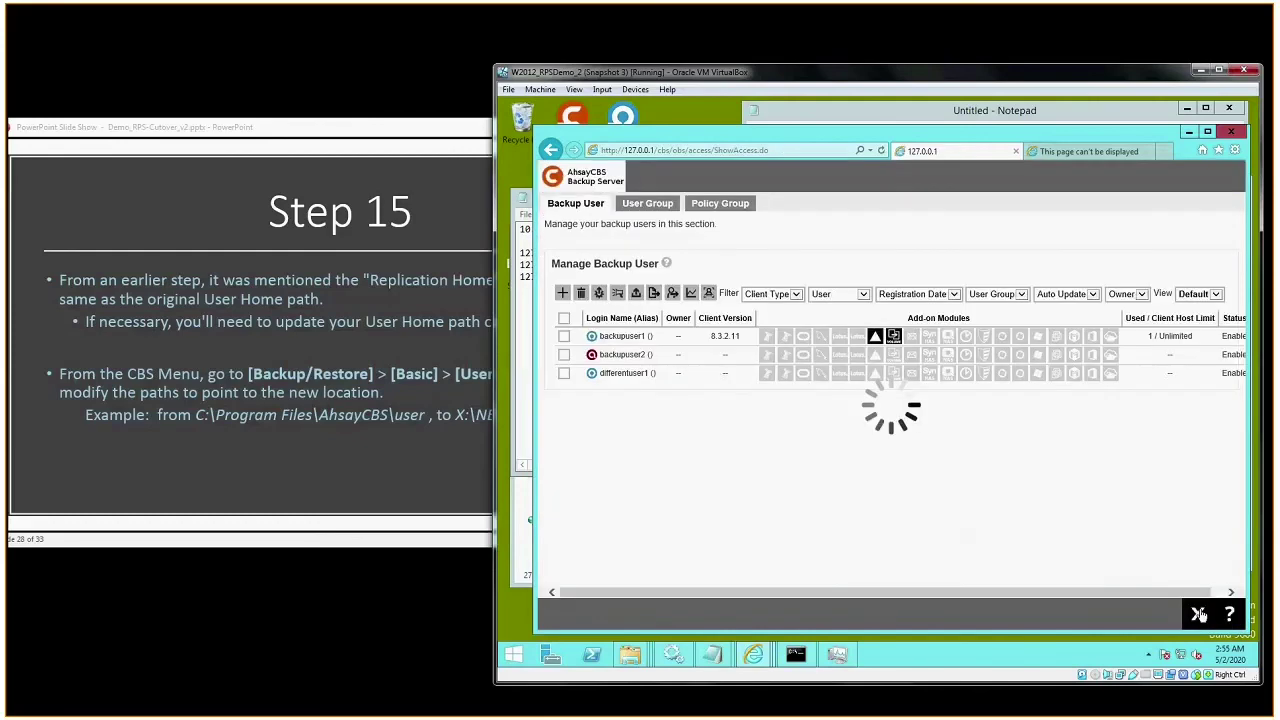
{"action": "left_click", "coordinate": [1199, 614]}
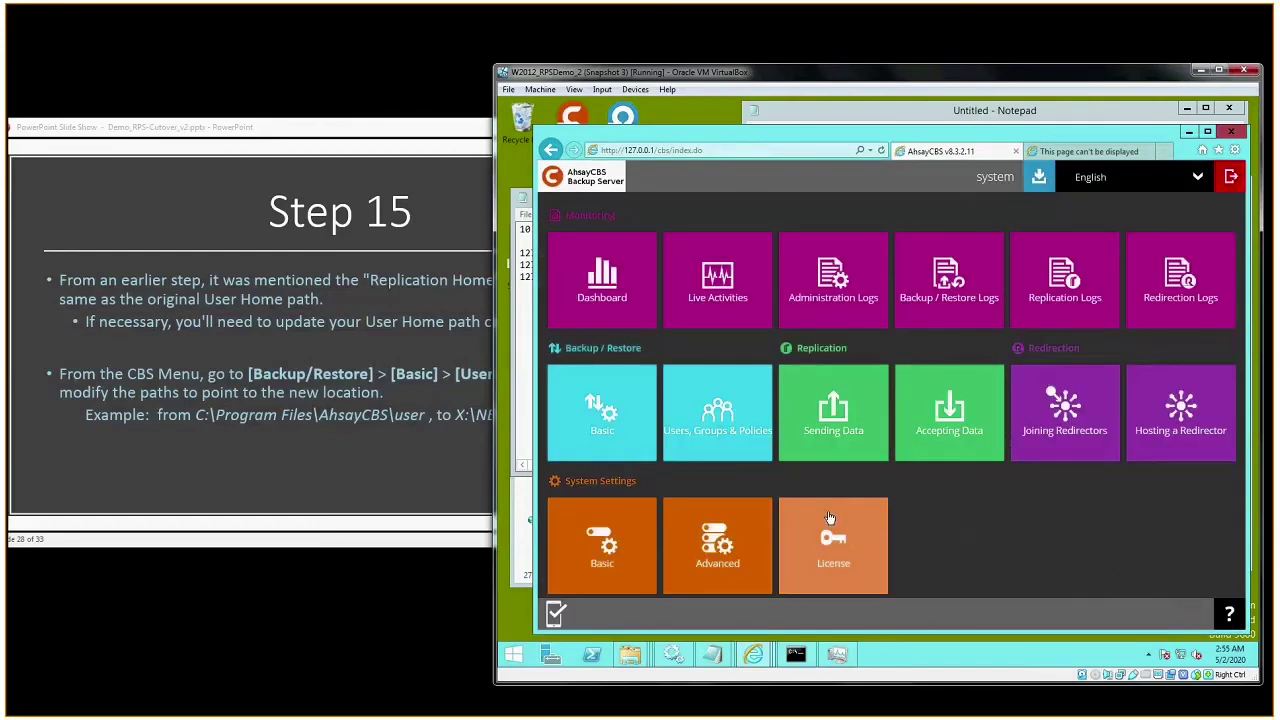
- Show the Step 16 slide on rebuilding branded clients, then launch AhsayOBM from the CBS menu
{"action": "left_click", "coordinate": [453, 124]}
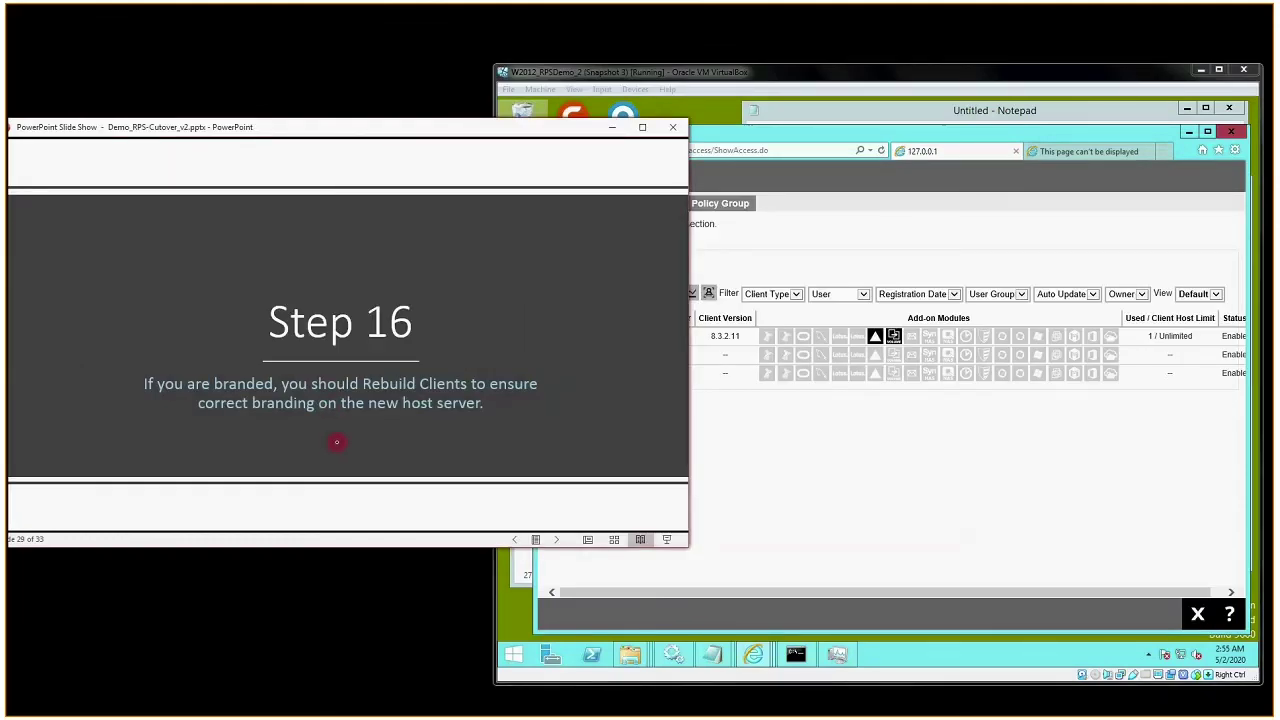
{"action": "left_click", "coordinate": [692, 88]}
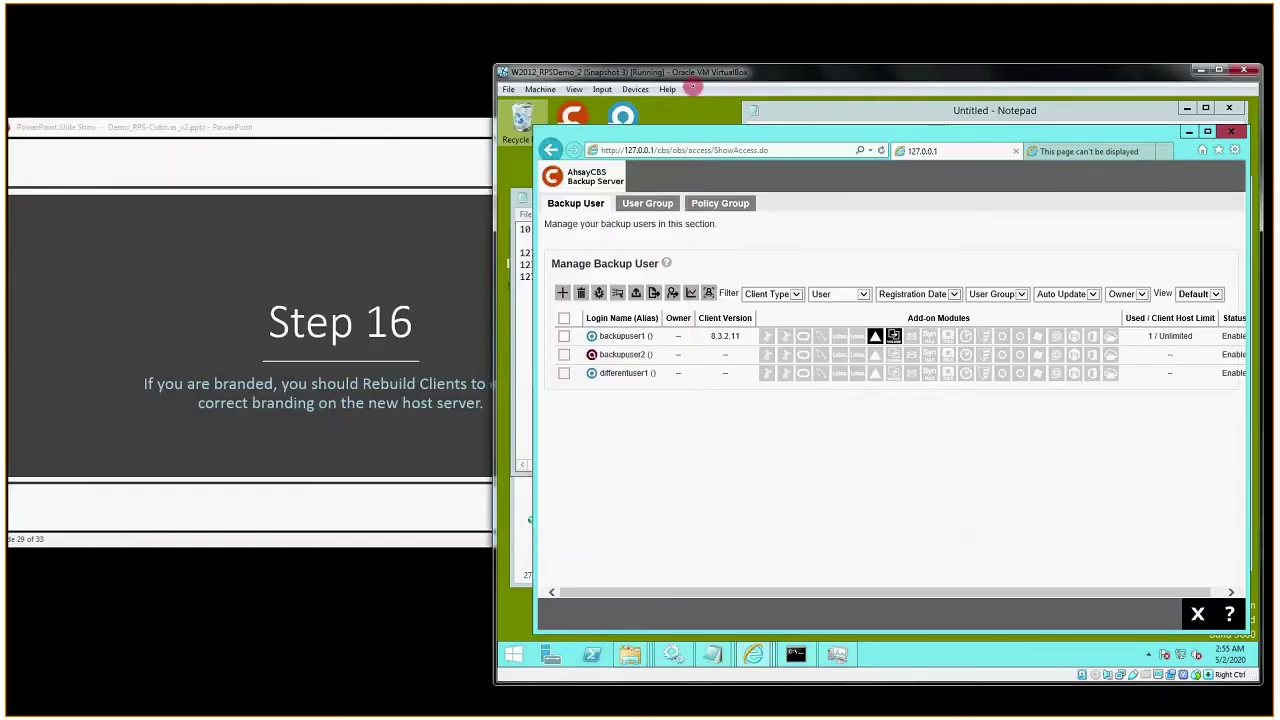
{"action": "left_click", "coordinate": [362, 129]}
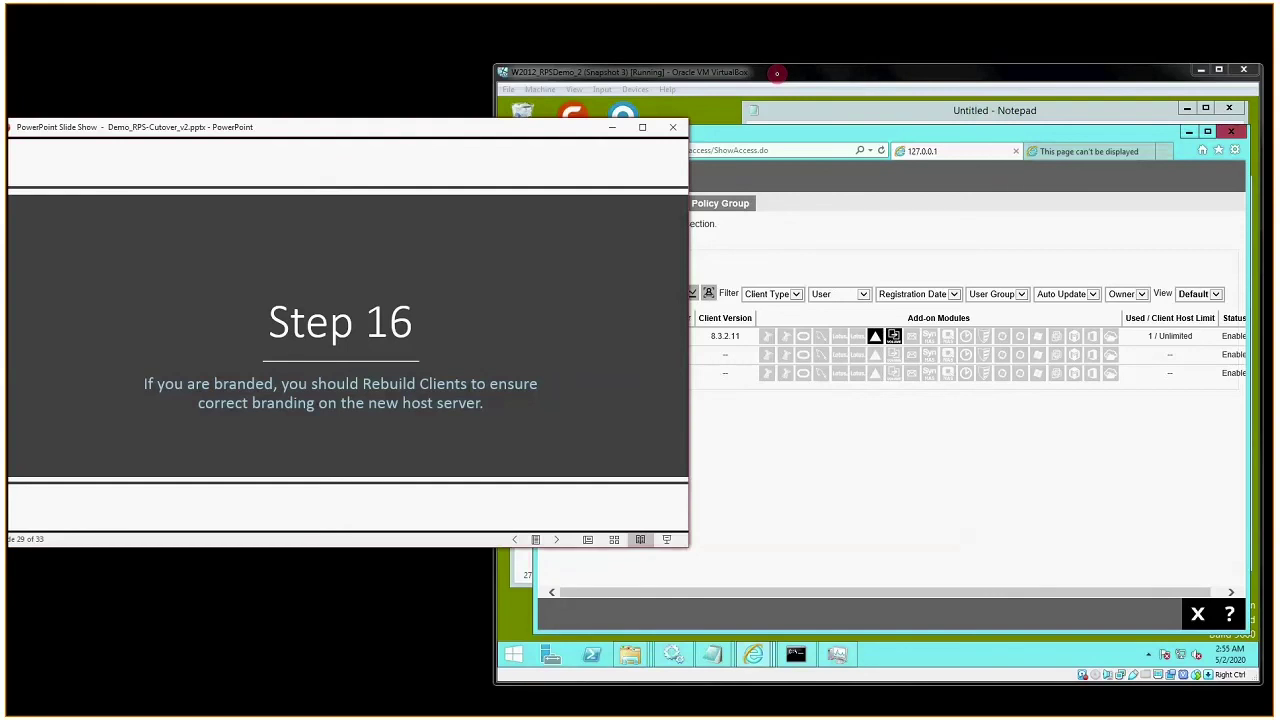
{"action": "left_click", "coordinate": [776, 73]}
{"action": "left_click", "coordinate": [1198, 614]}
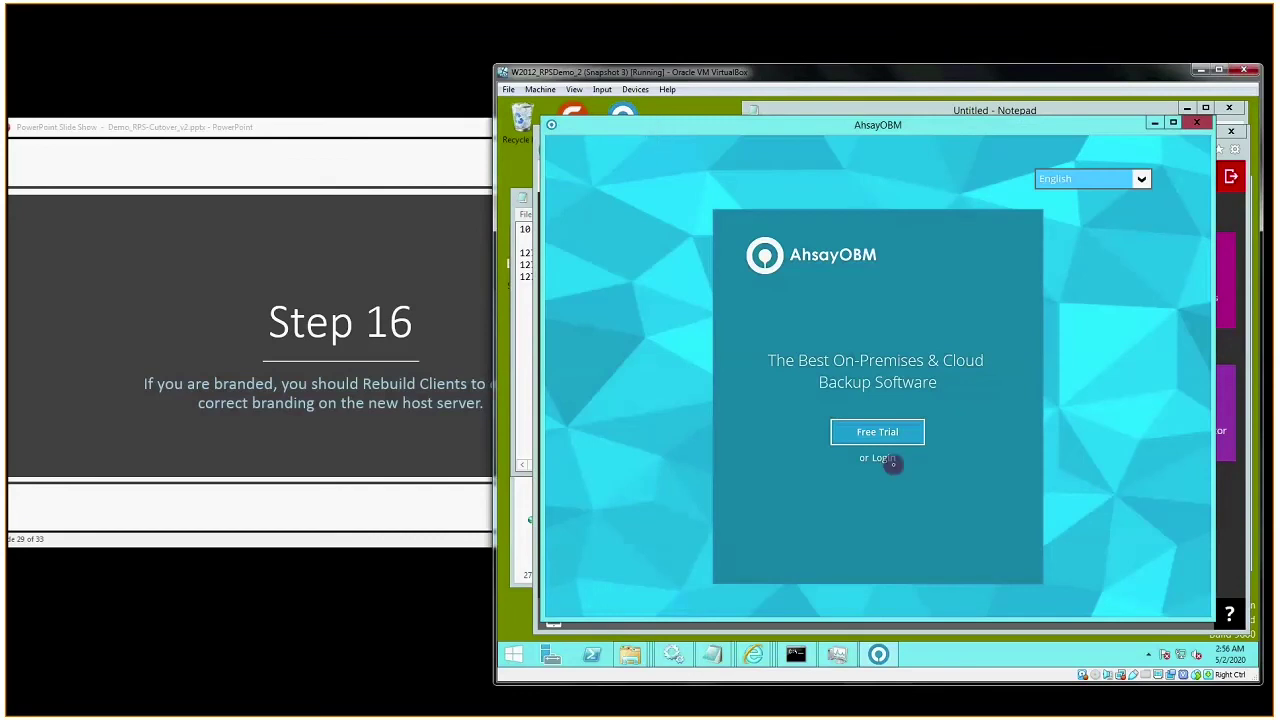
- Set the AhsayOBM backup server to https with address backup.ahsay.demo
{"action": "left_click", "coordinate": [884, 459]}
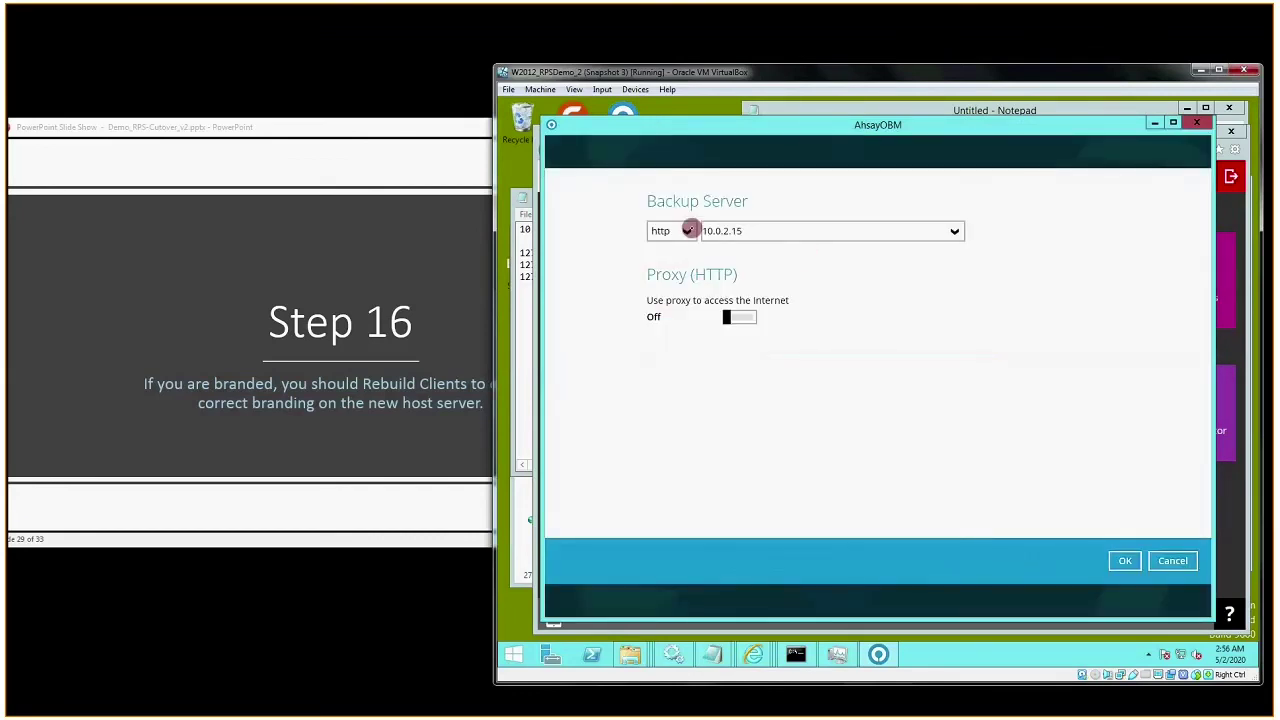
{"action": "left_click", "coordinate": [686, 231]}
{"action": "left_click", "coordinate": [663, 270]}
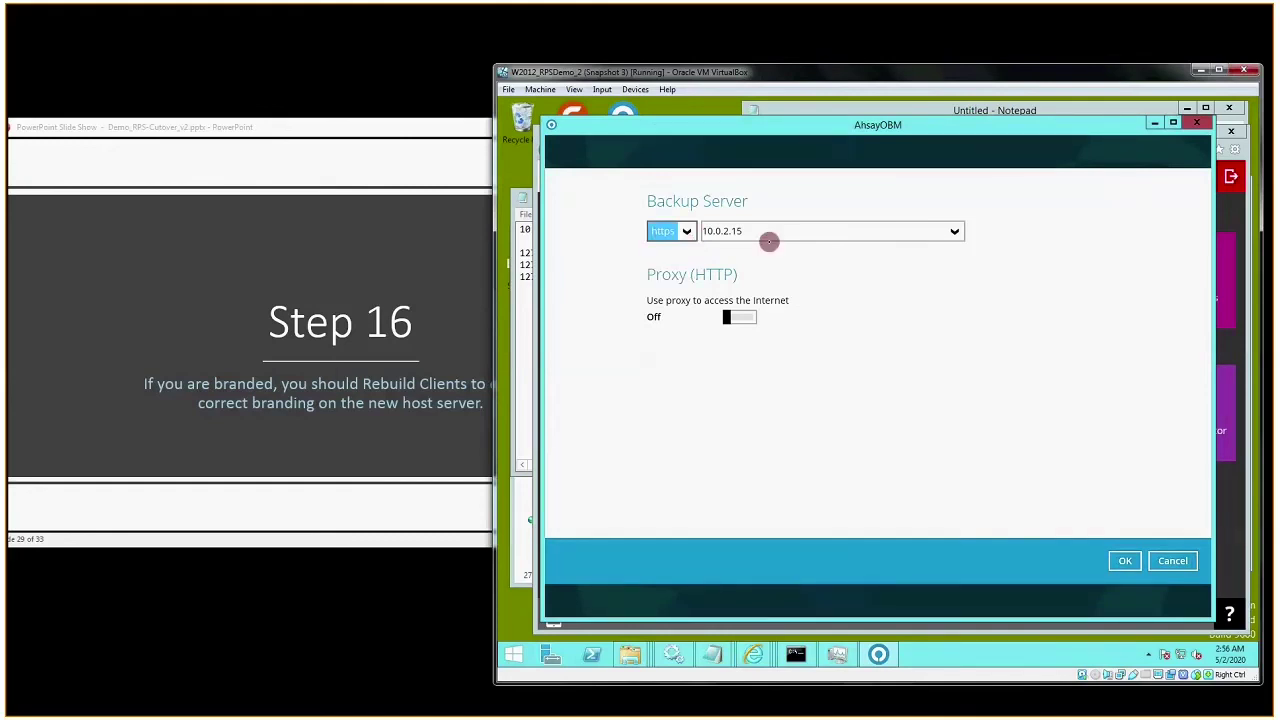
{"action": "key", "text": "Tab"}
{"action": "type", "text": "backup"}
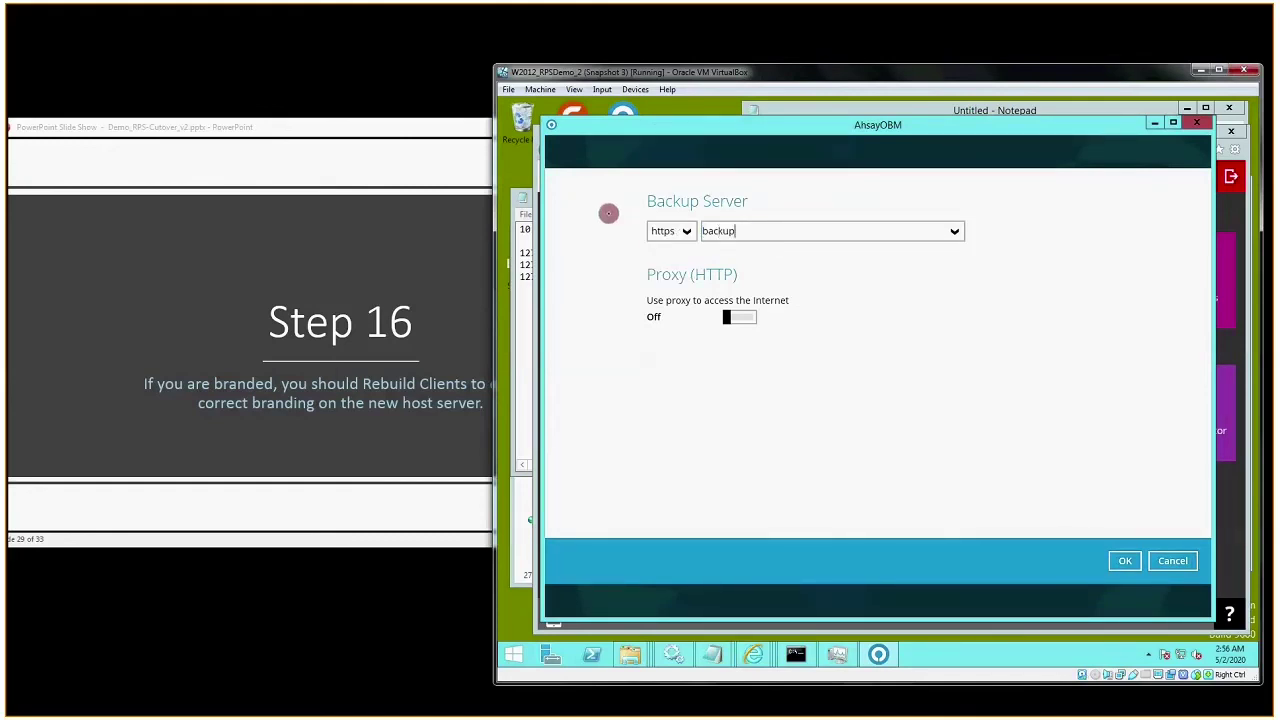
{"action": "type", "text": ".ahsay.demo"}
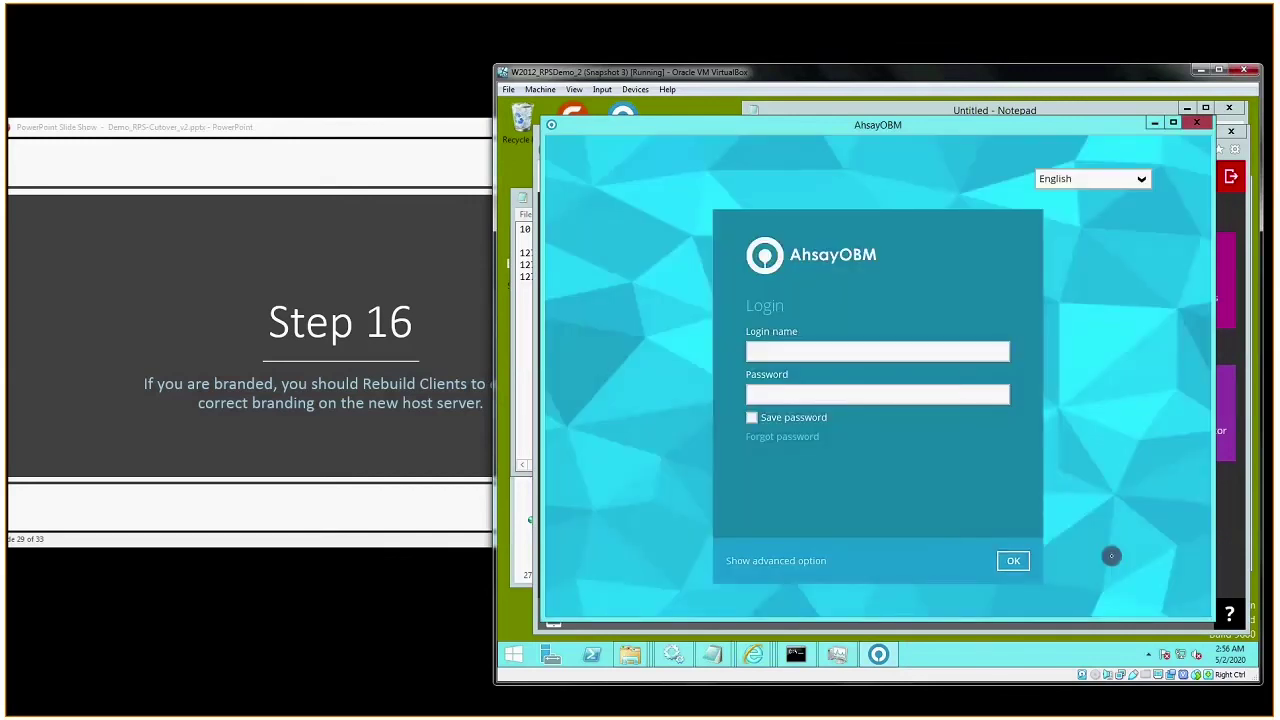
{"action": "left_click", "coordinate": [872, 350]}
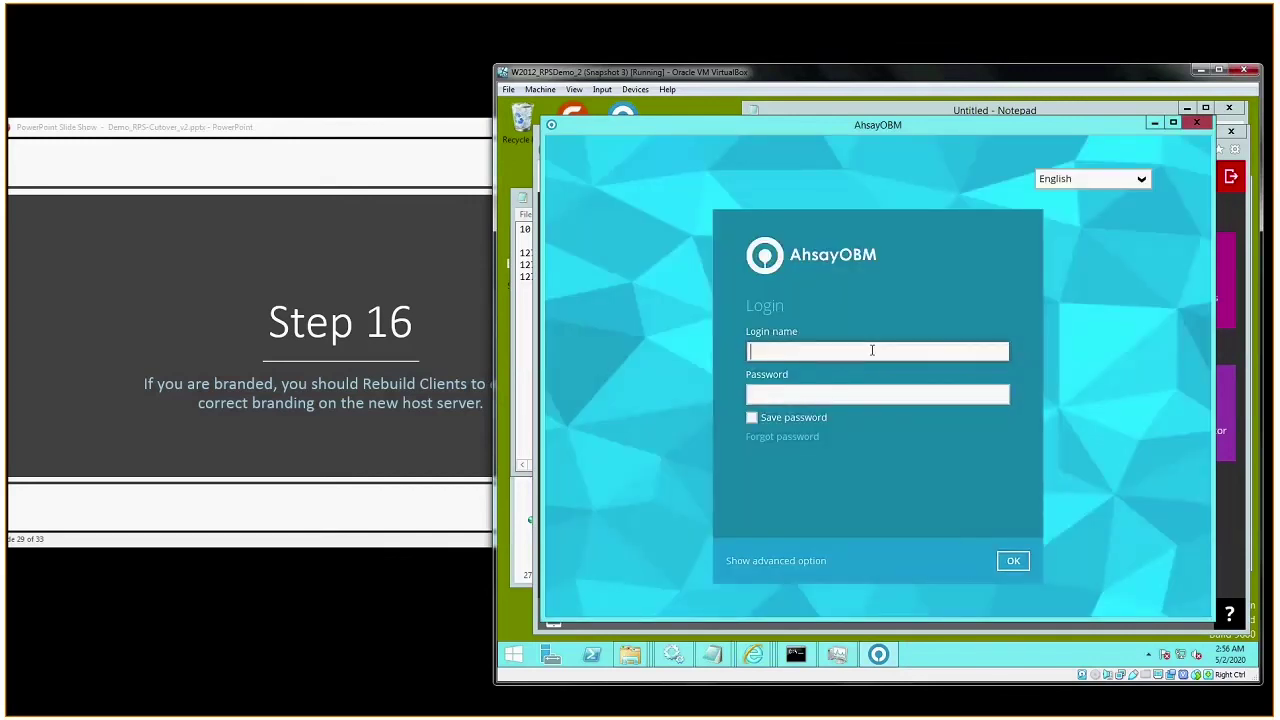
- Sign in with the backup user's login name and password, correcting a typo in the name
{"action": "type", "text": "backupuser1"}
{"action": "key", "text": "Tab"}
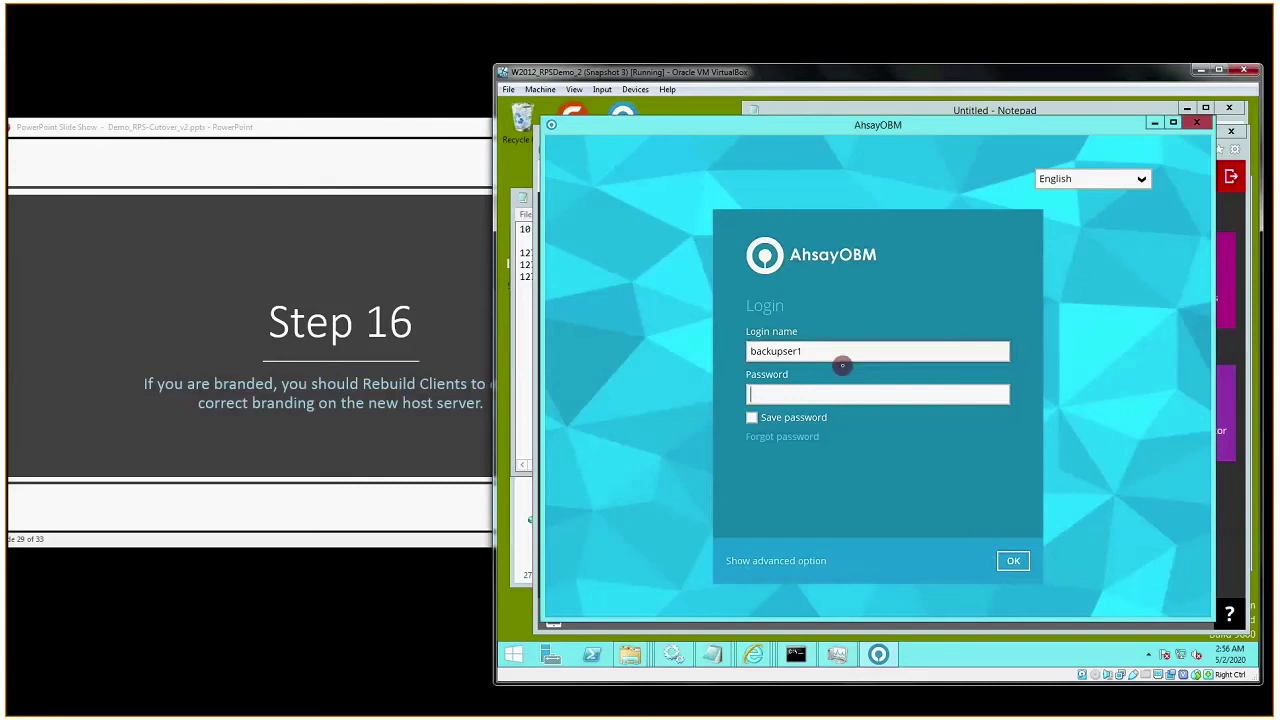
{"action": "key", "text": "shift+Tab"}
{"action": "key", "text": "BackSpace"}
{"action": "key", "text": "BackSpace"}
{"action": "key", "text": "BackSpace"}
{"action": "key", "text": "BackSpace"}
{"action": "key", "text": "BackSpace"}
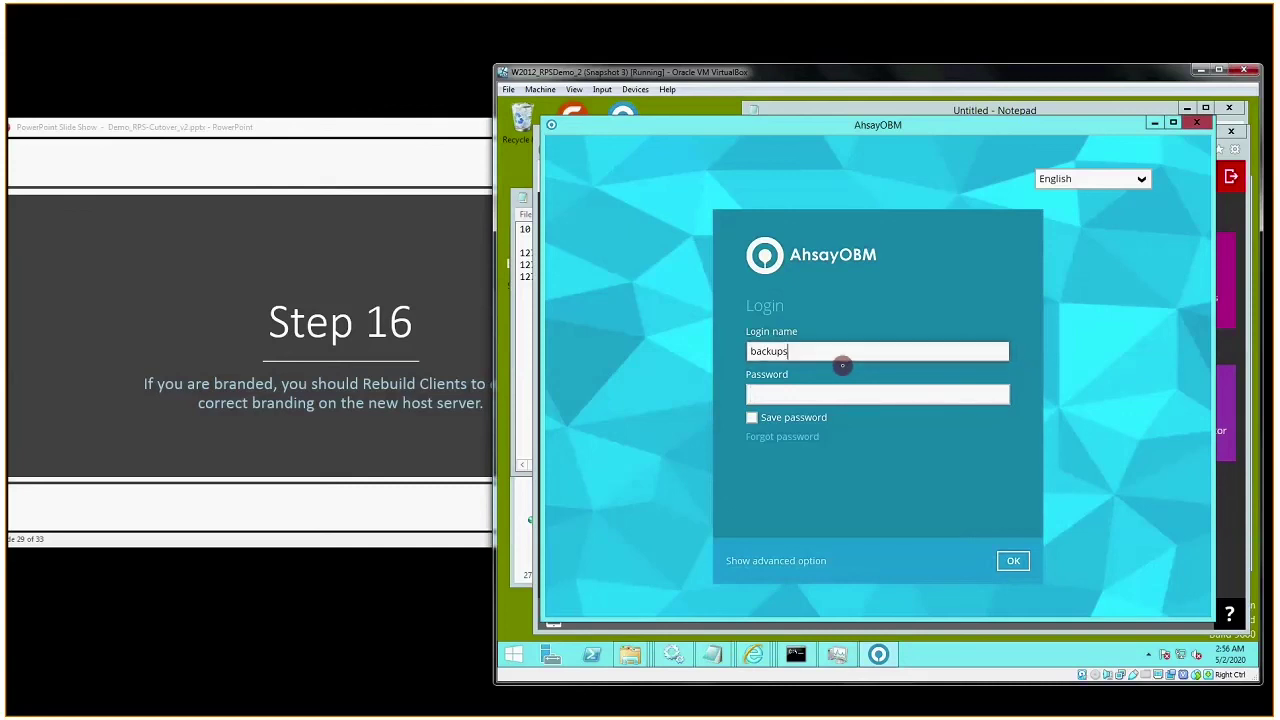
{"action": "type", "text": "user1"}
{"action": "key", "text": "Tab"}
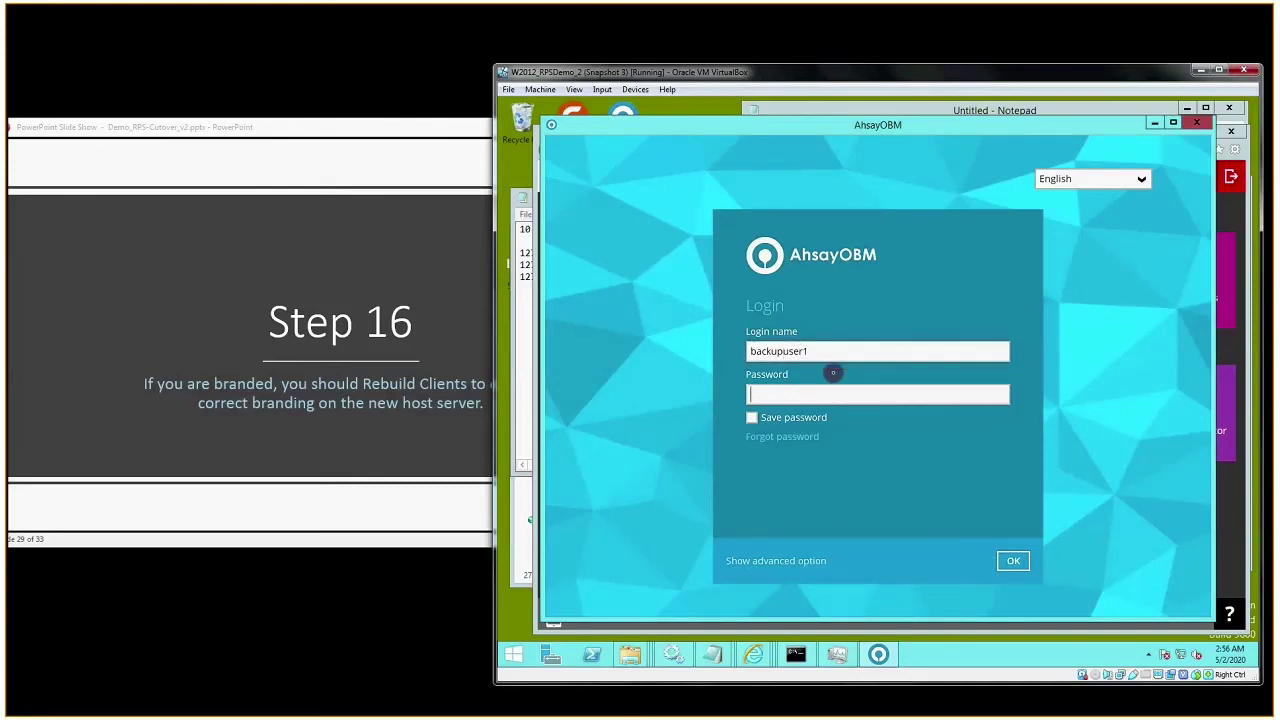
{"action": "type", "text": "123456"}
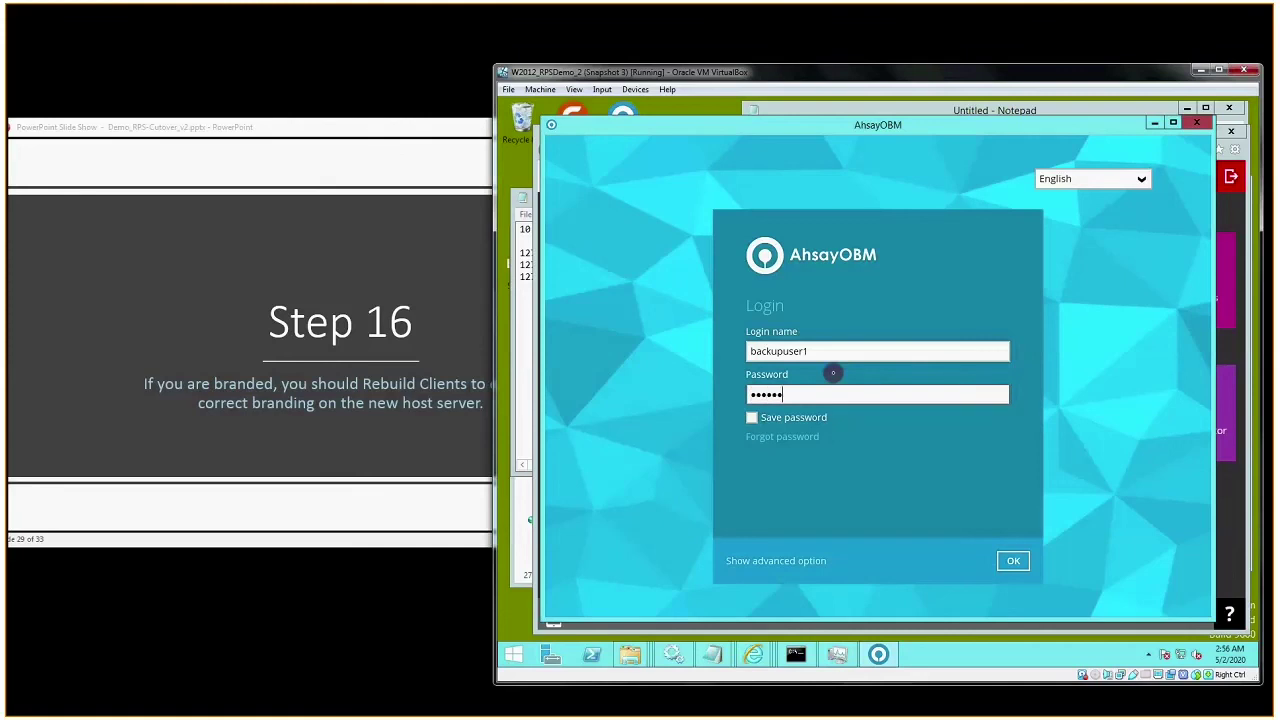
{"action": "type", "text": "78901"}
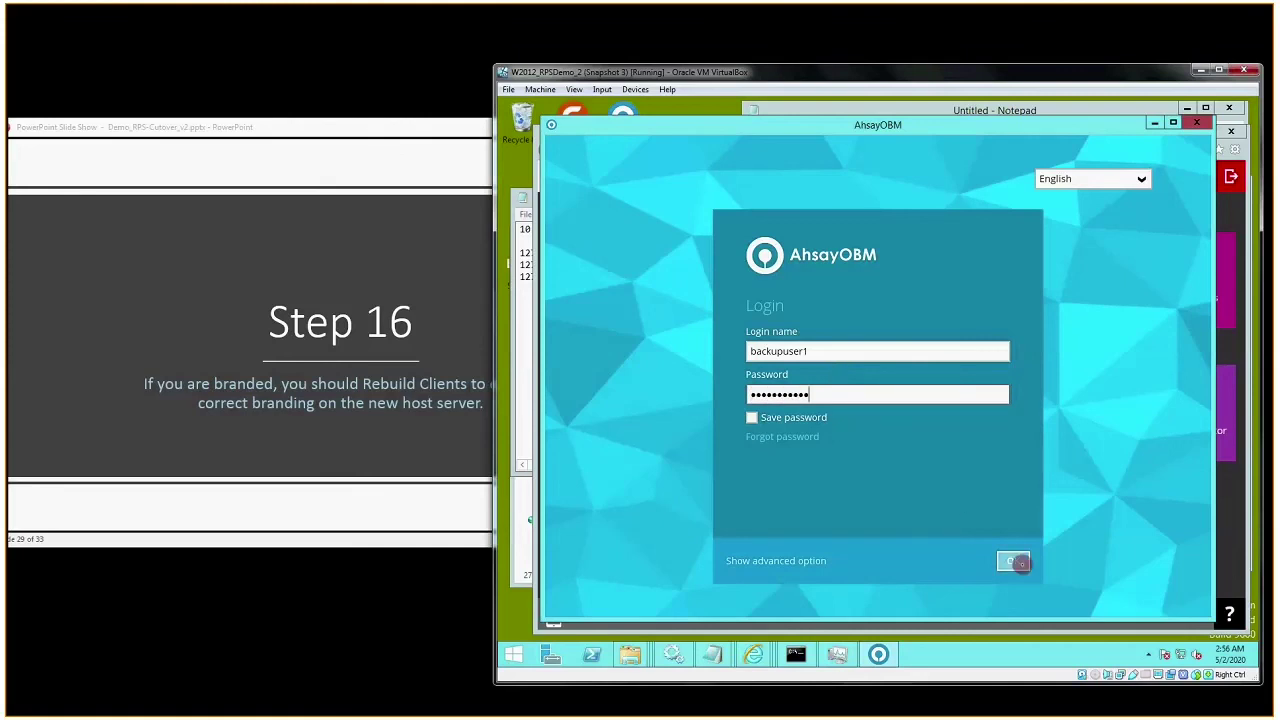
{"action": "left_click", "coordinate": [1014, 561]}
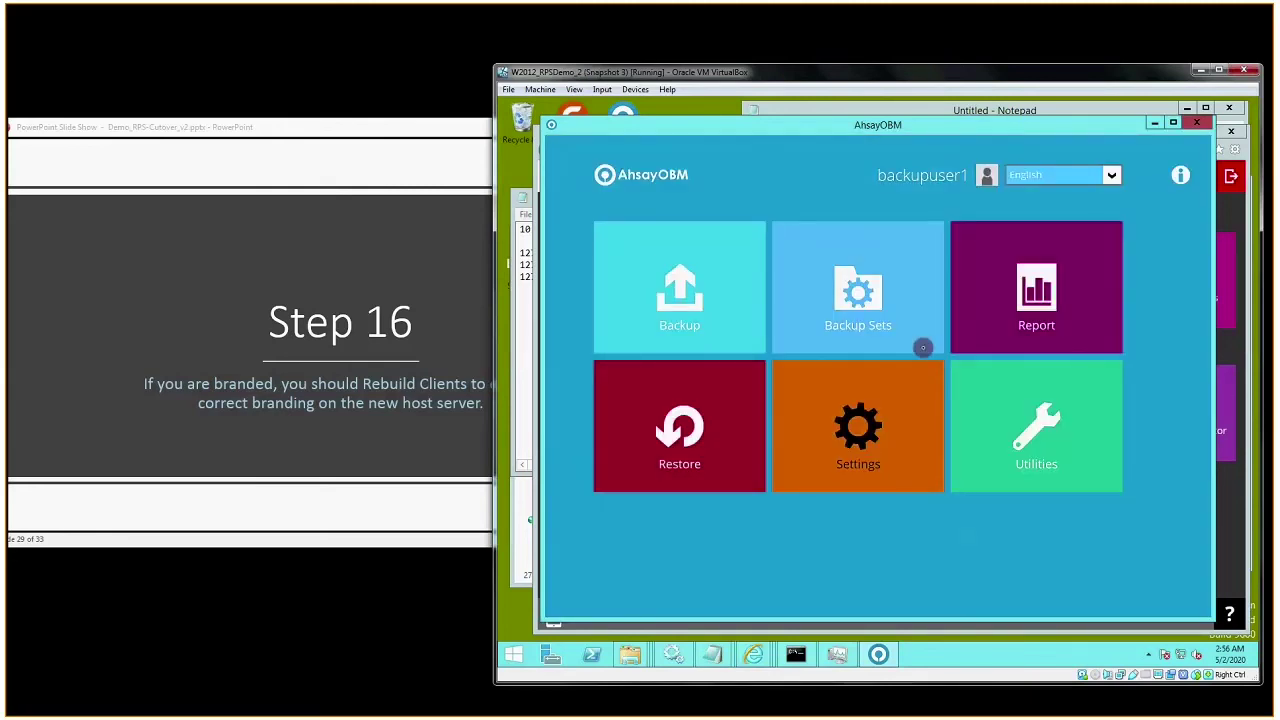
- Run a manual backup of the Installation Files backup set in AhsayOBM
{"action": "left_click", "coordinate": [886, 330]}
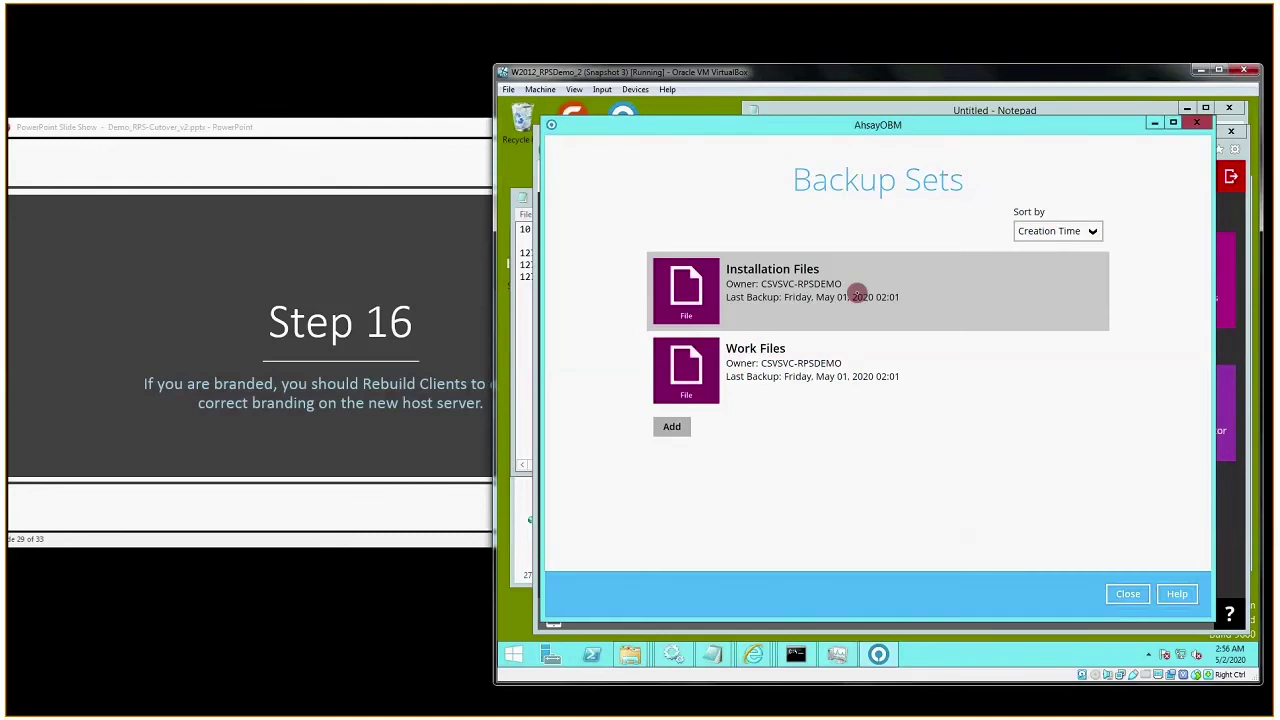
{"action": "left_click", "coordinate": [1124, 593]}
{"action": "left_click", "coordinate": [743, 311]}
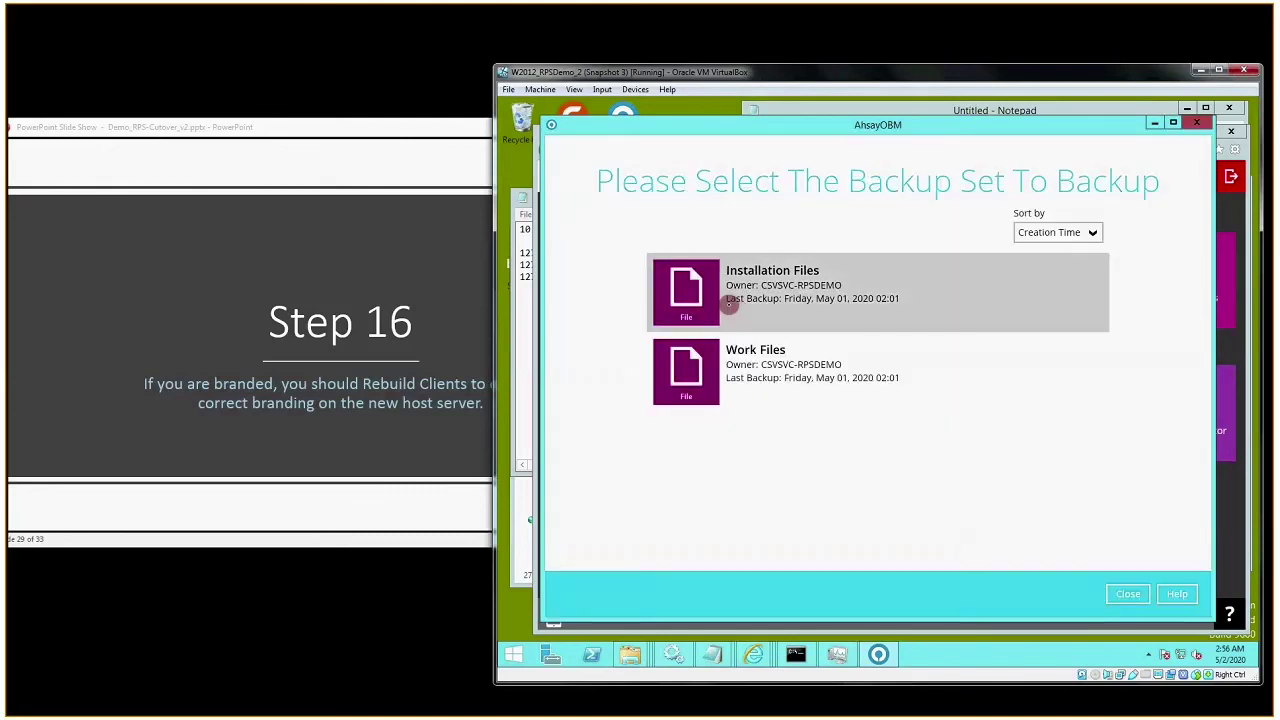
{"action": "left_click", "coordinate": [729, 307]}
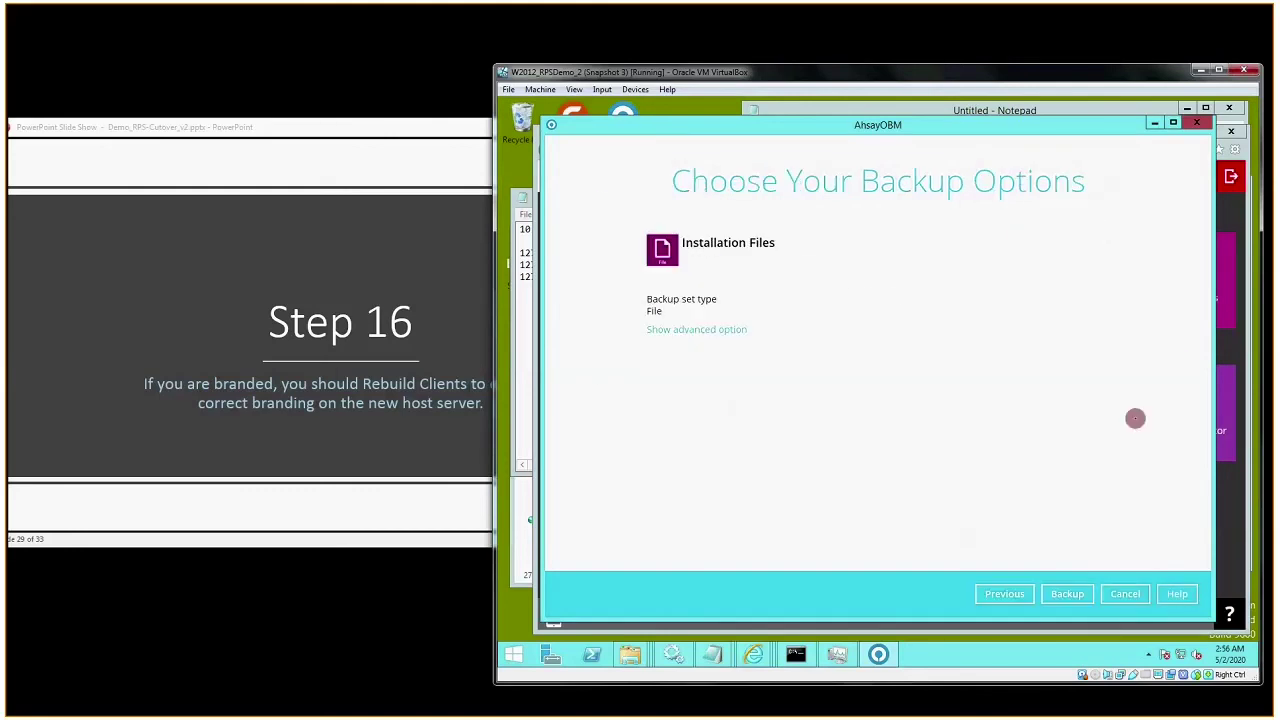
{"action": "left_click", "coordinate": [1072, 594]}
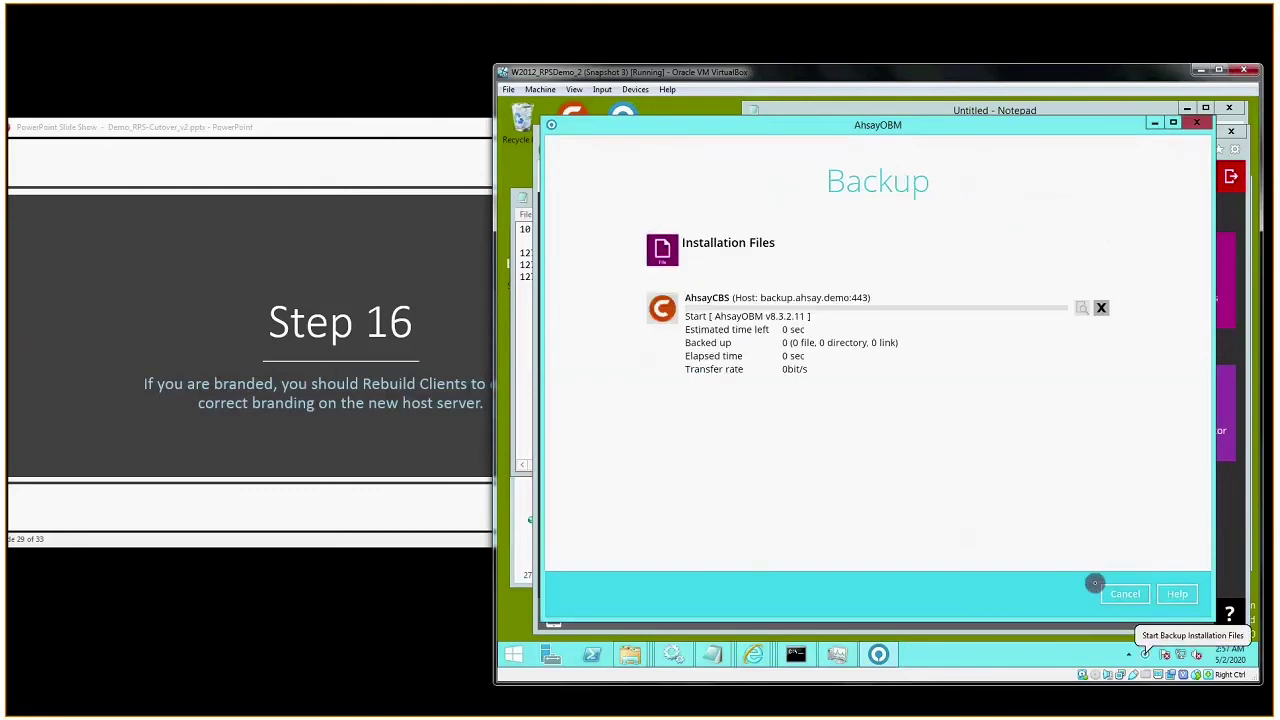
- Watch the backup in AhsayCBS Live Activities, refreshing until it reaches 100%
{"action": "left_click", "coordinate": [1232, 530]}
{"action": "left_click", "coordinate": [700, 289]}
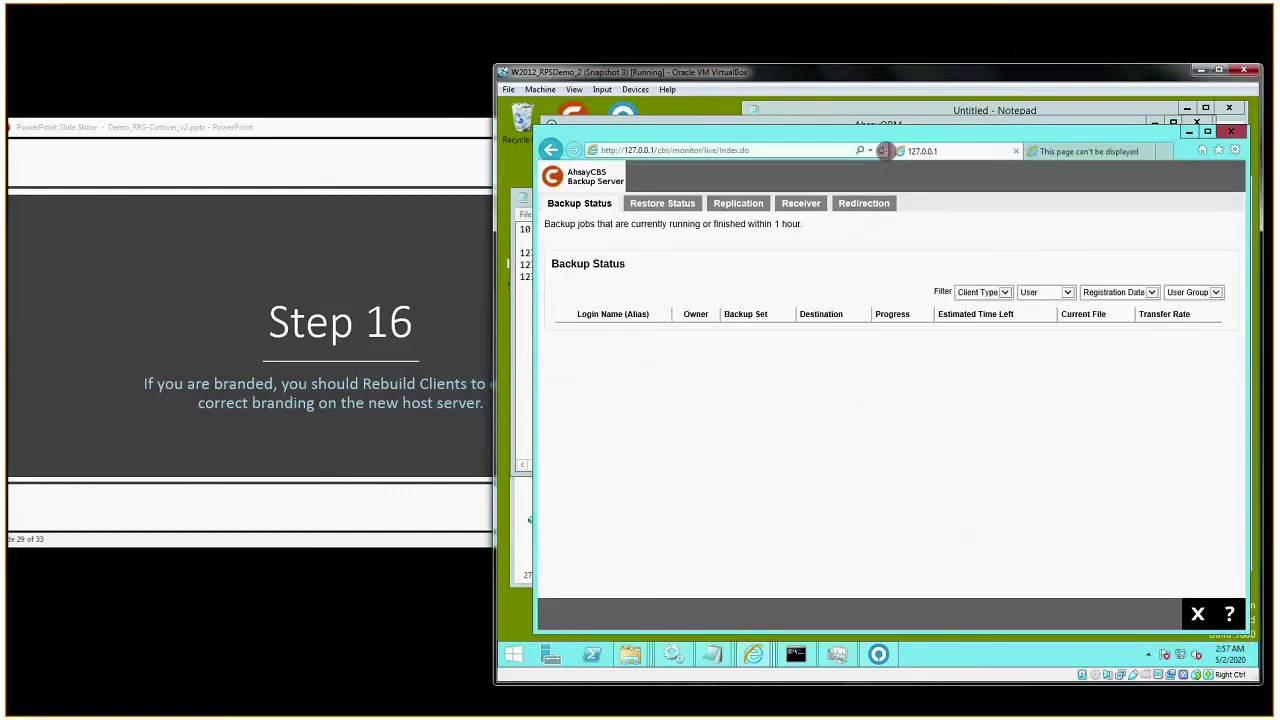
{"action": "left_click", "coordinate": [881, 150]}
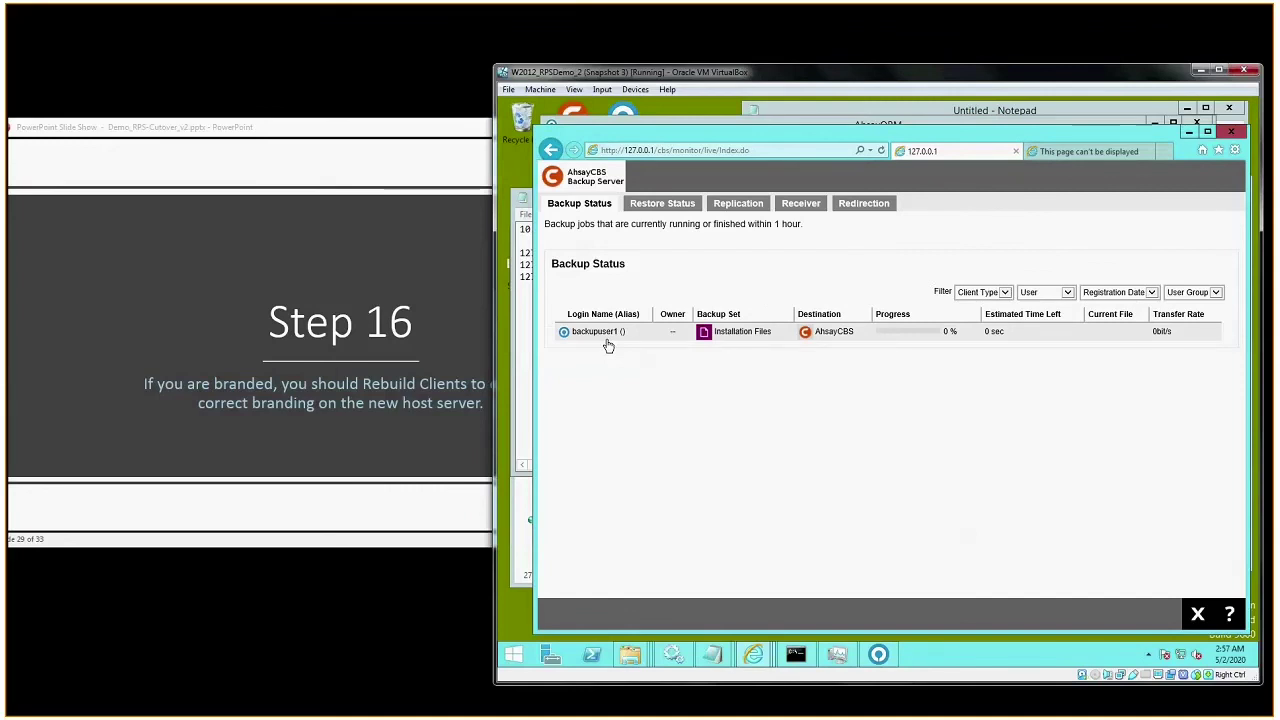
{"action": "left_click", "coordinate": [878, 657]}
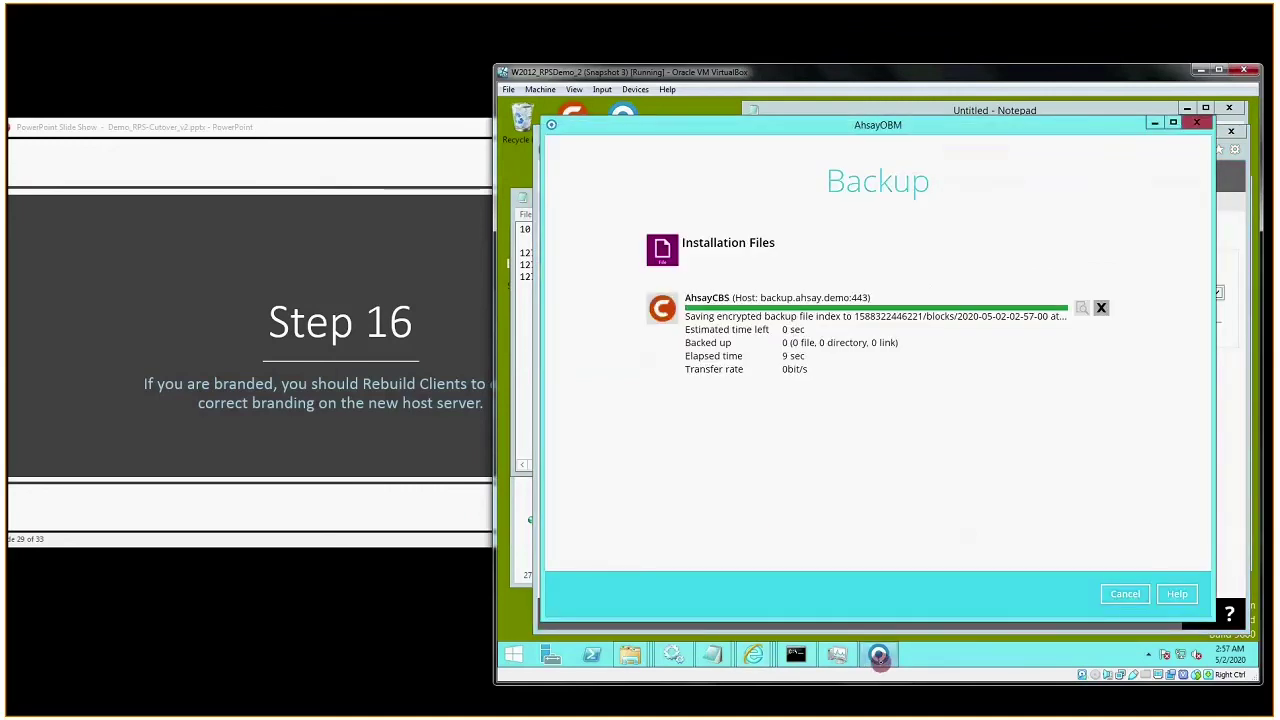
{"action": "left_click", "coordinate": [1224, 461]}
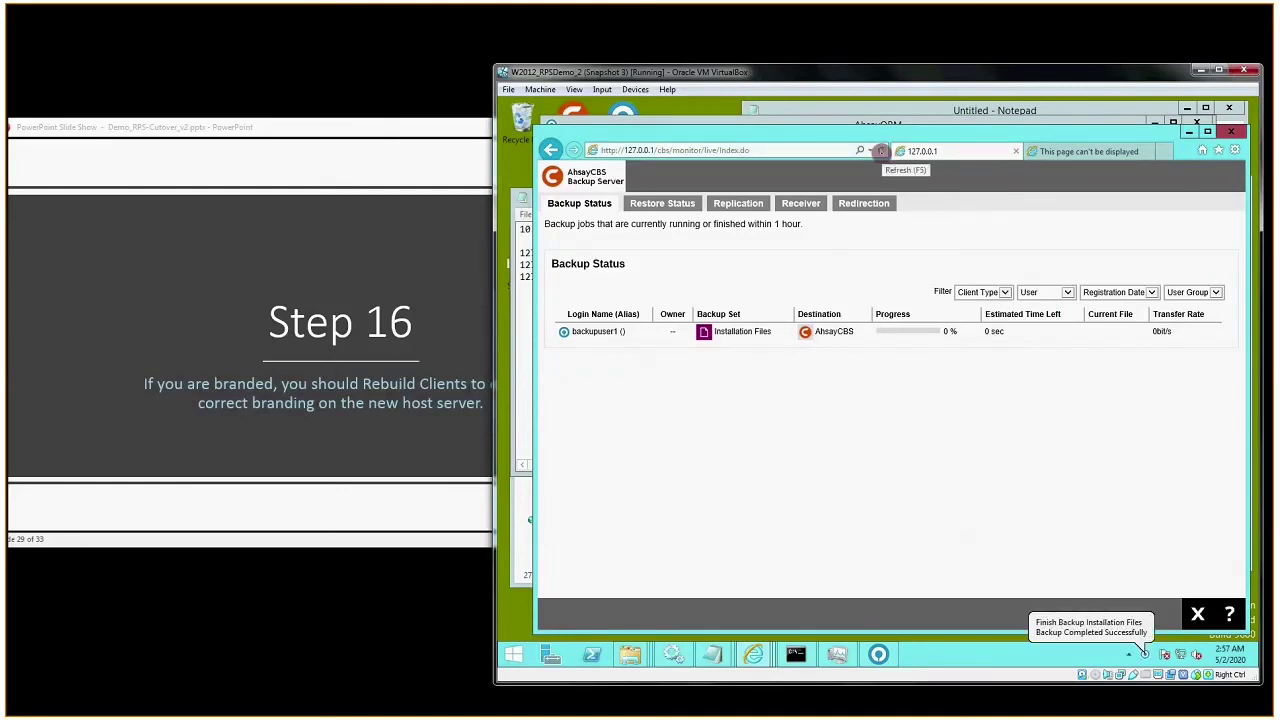
{"action": "left_click", "coordinate": [881, 151]}
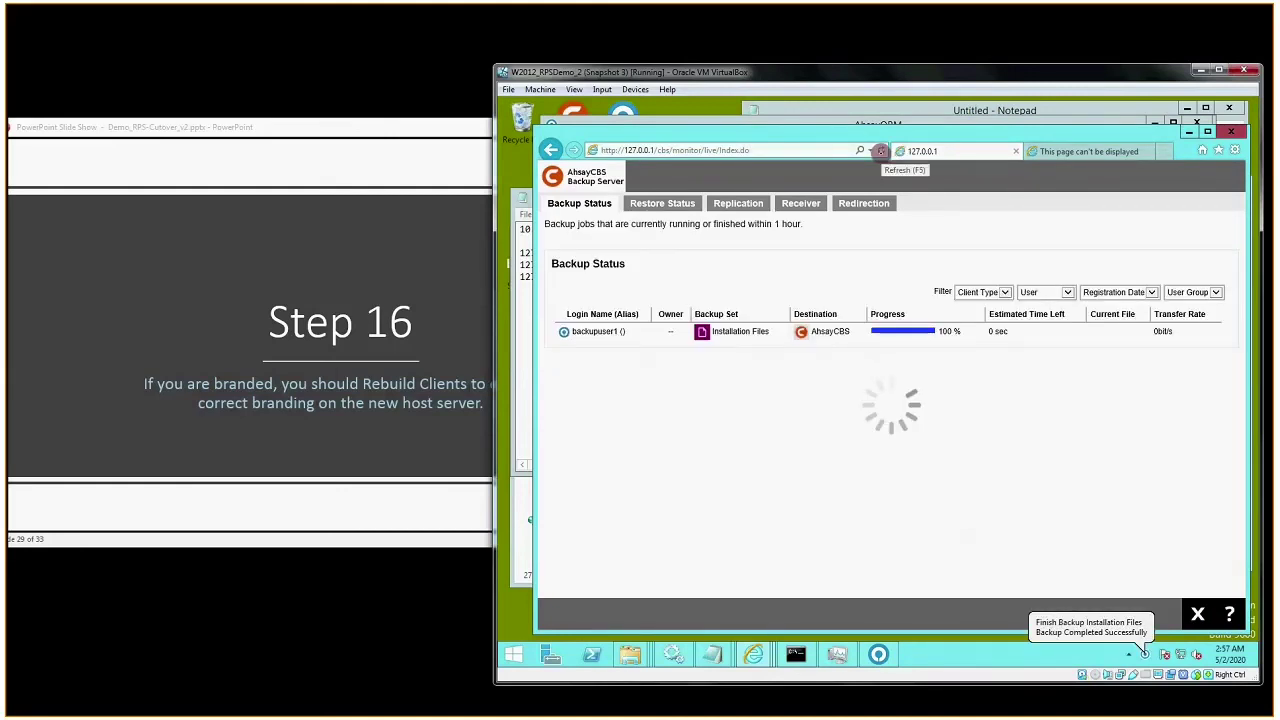
- Maximize the slide show and advance to slide 30 on Replication
{"action": "left_click", "coordinate": [361, 151]}
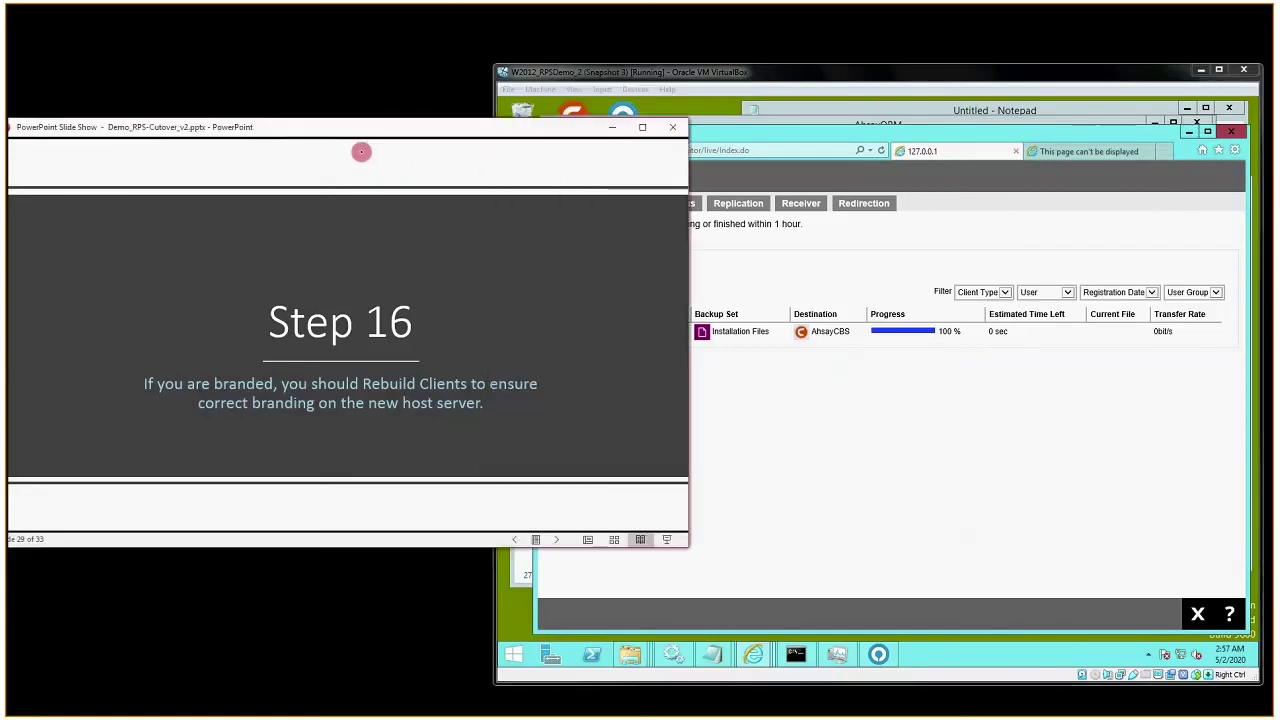
{"action": "left_click", "coordinate": [642, 127]}
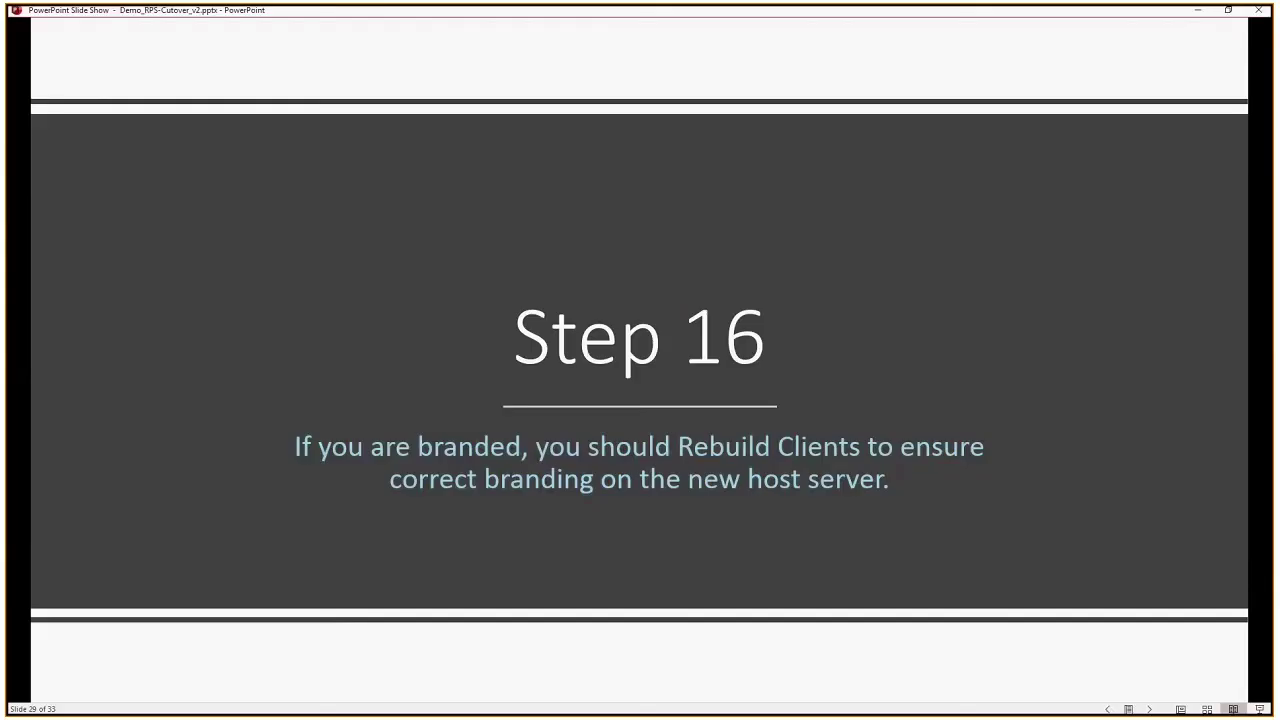
{"action": "key", "text": "Right"}
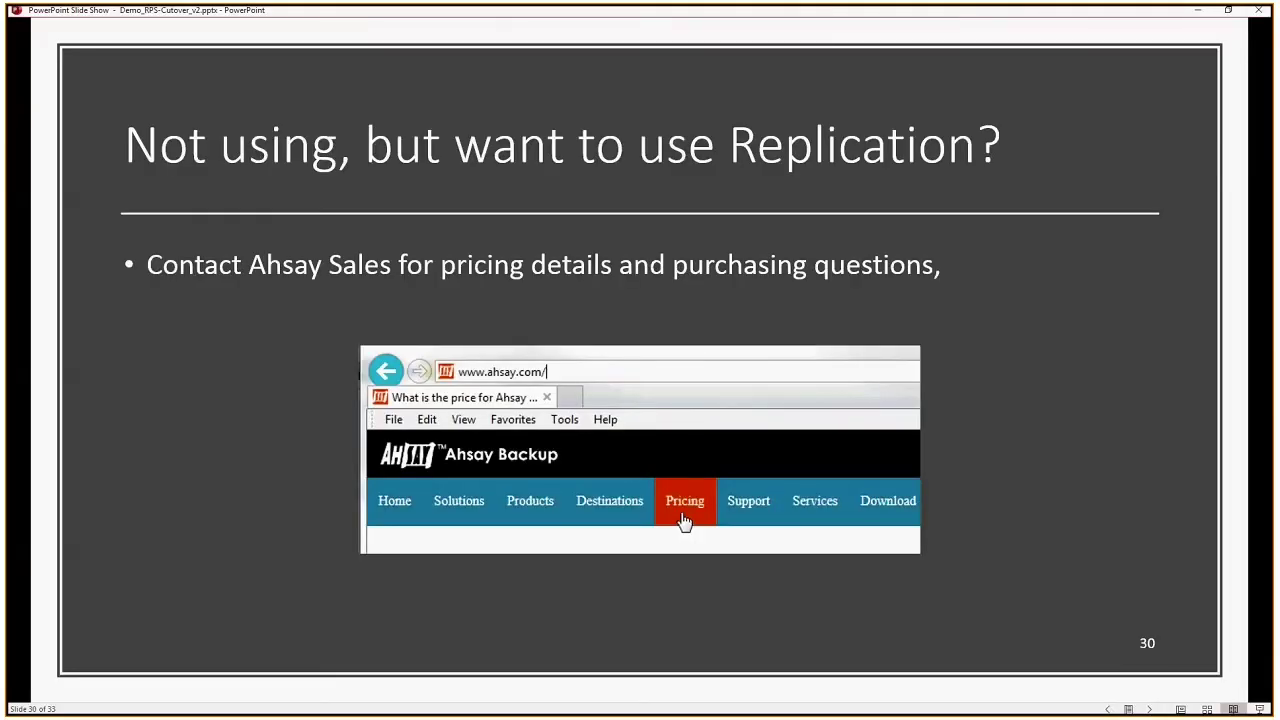